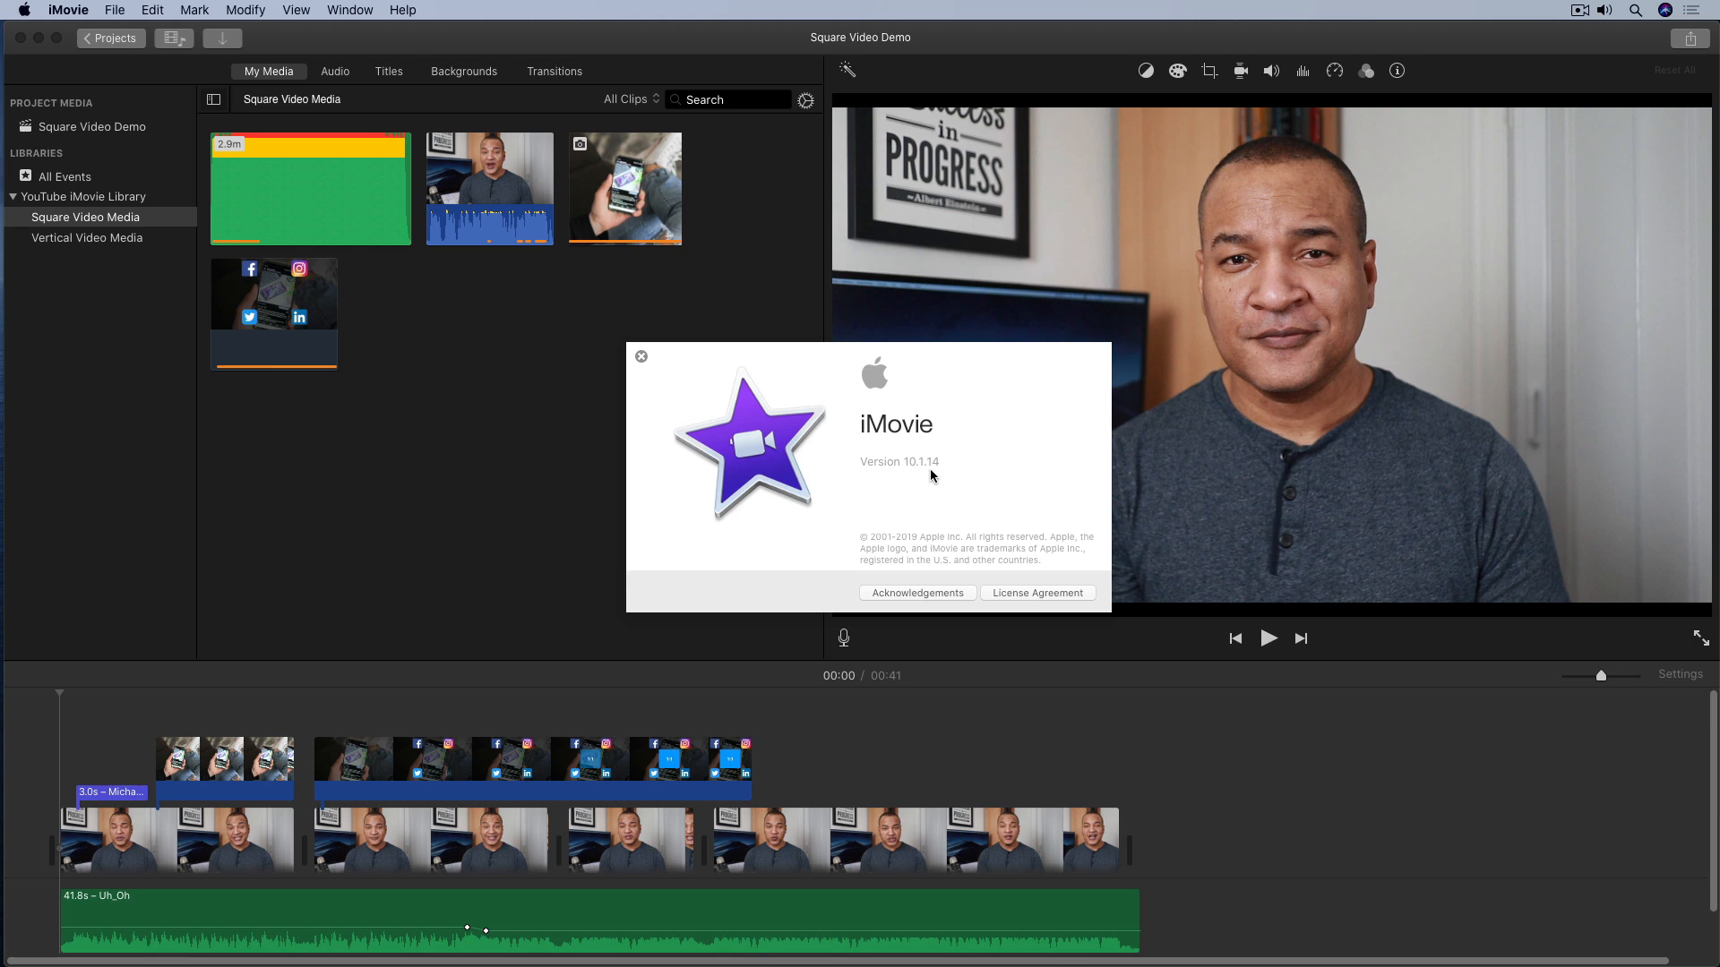
# Play back several parts of the Square Video Demo timeline to review the edited widescreen video
pyautogui.click(642, 357)
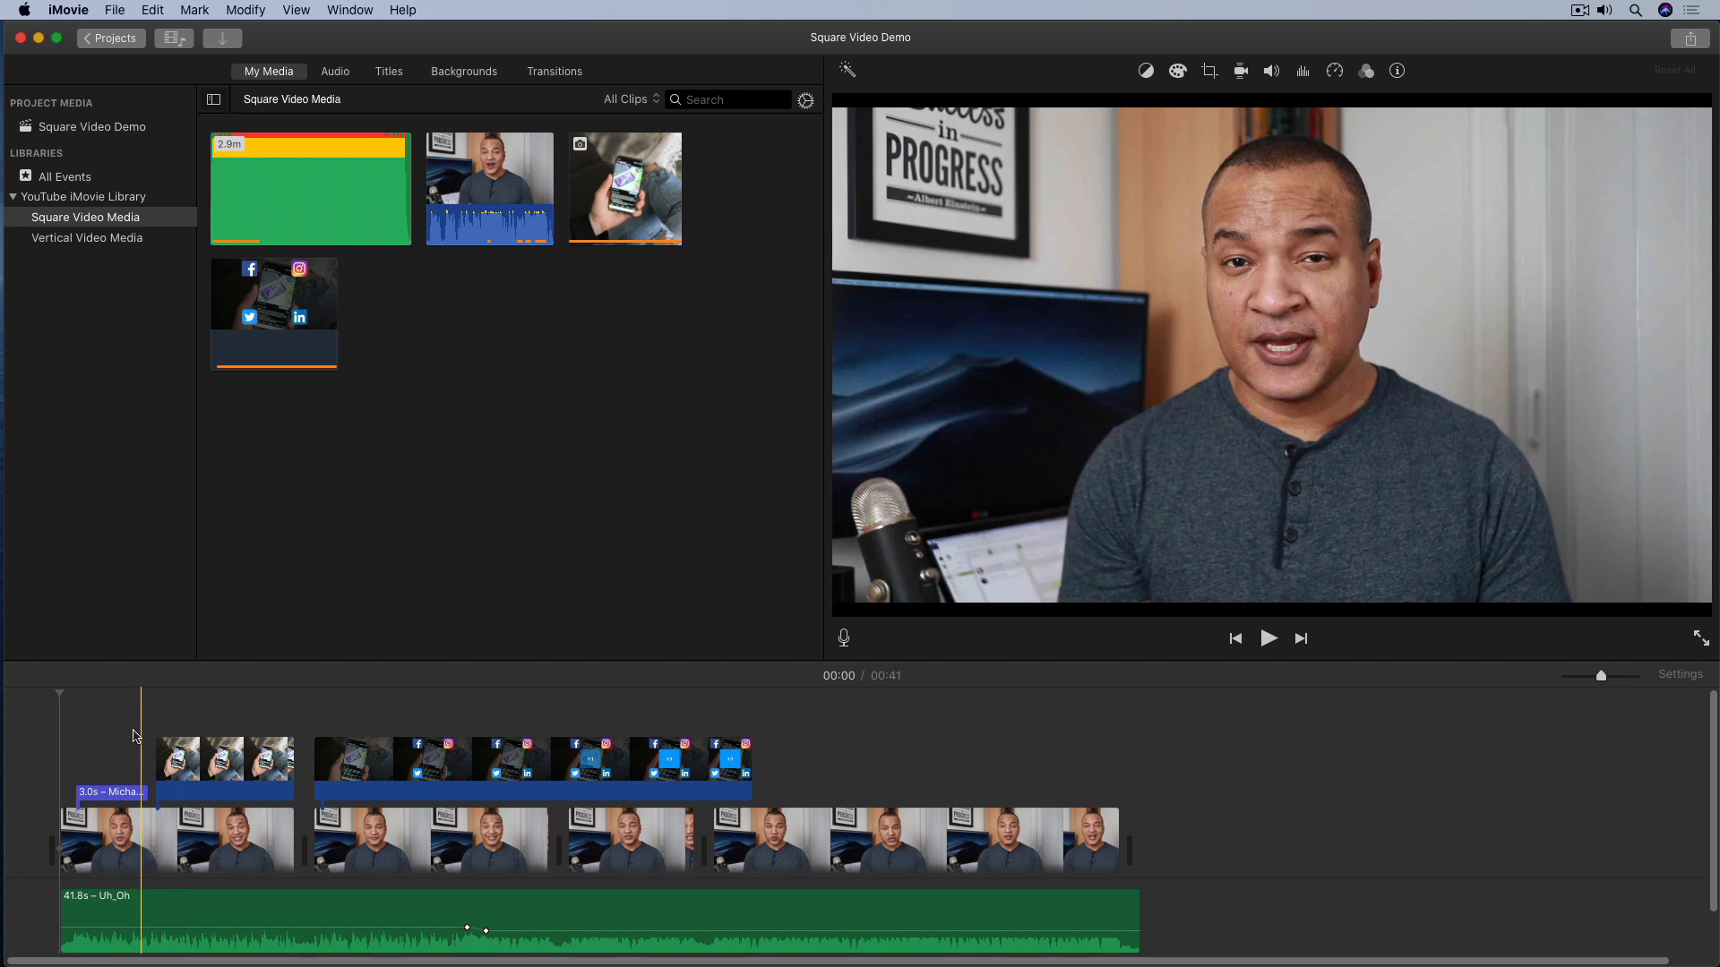
pyautogui.press('space')
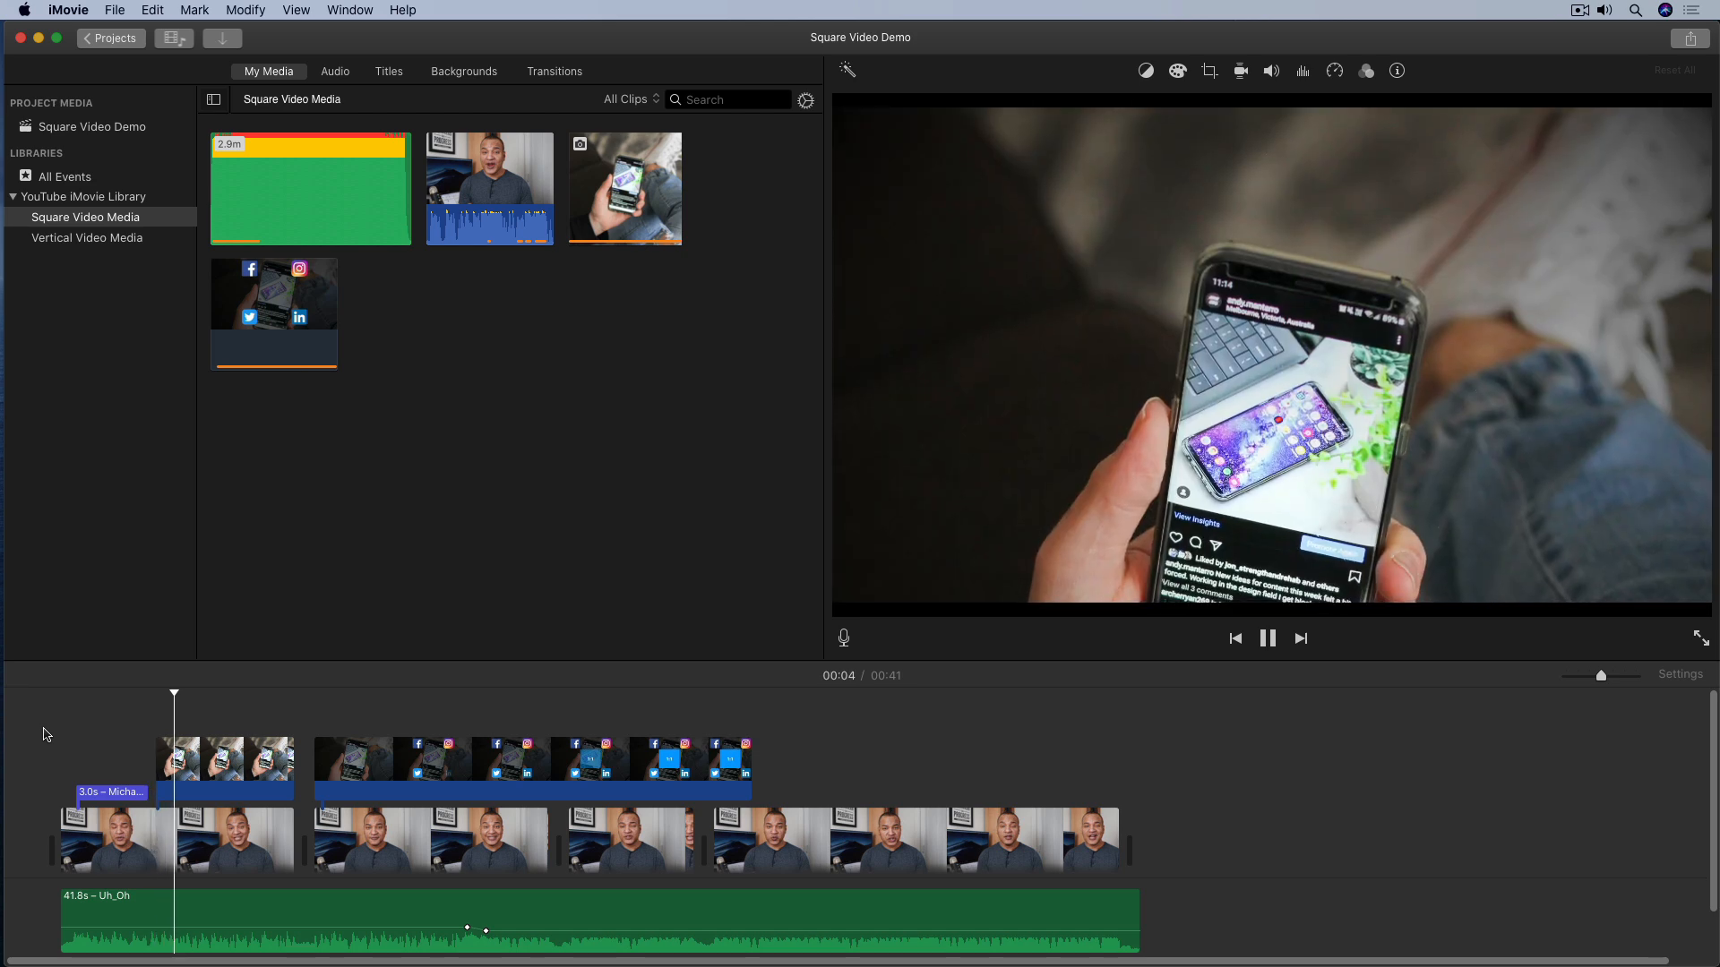
pyautogui.press('space')
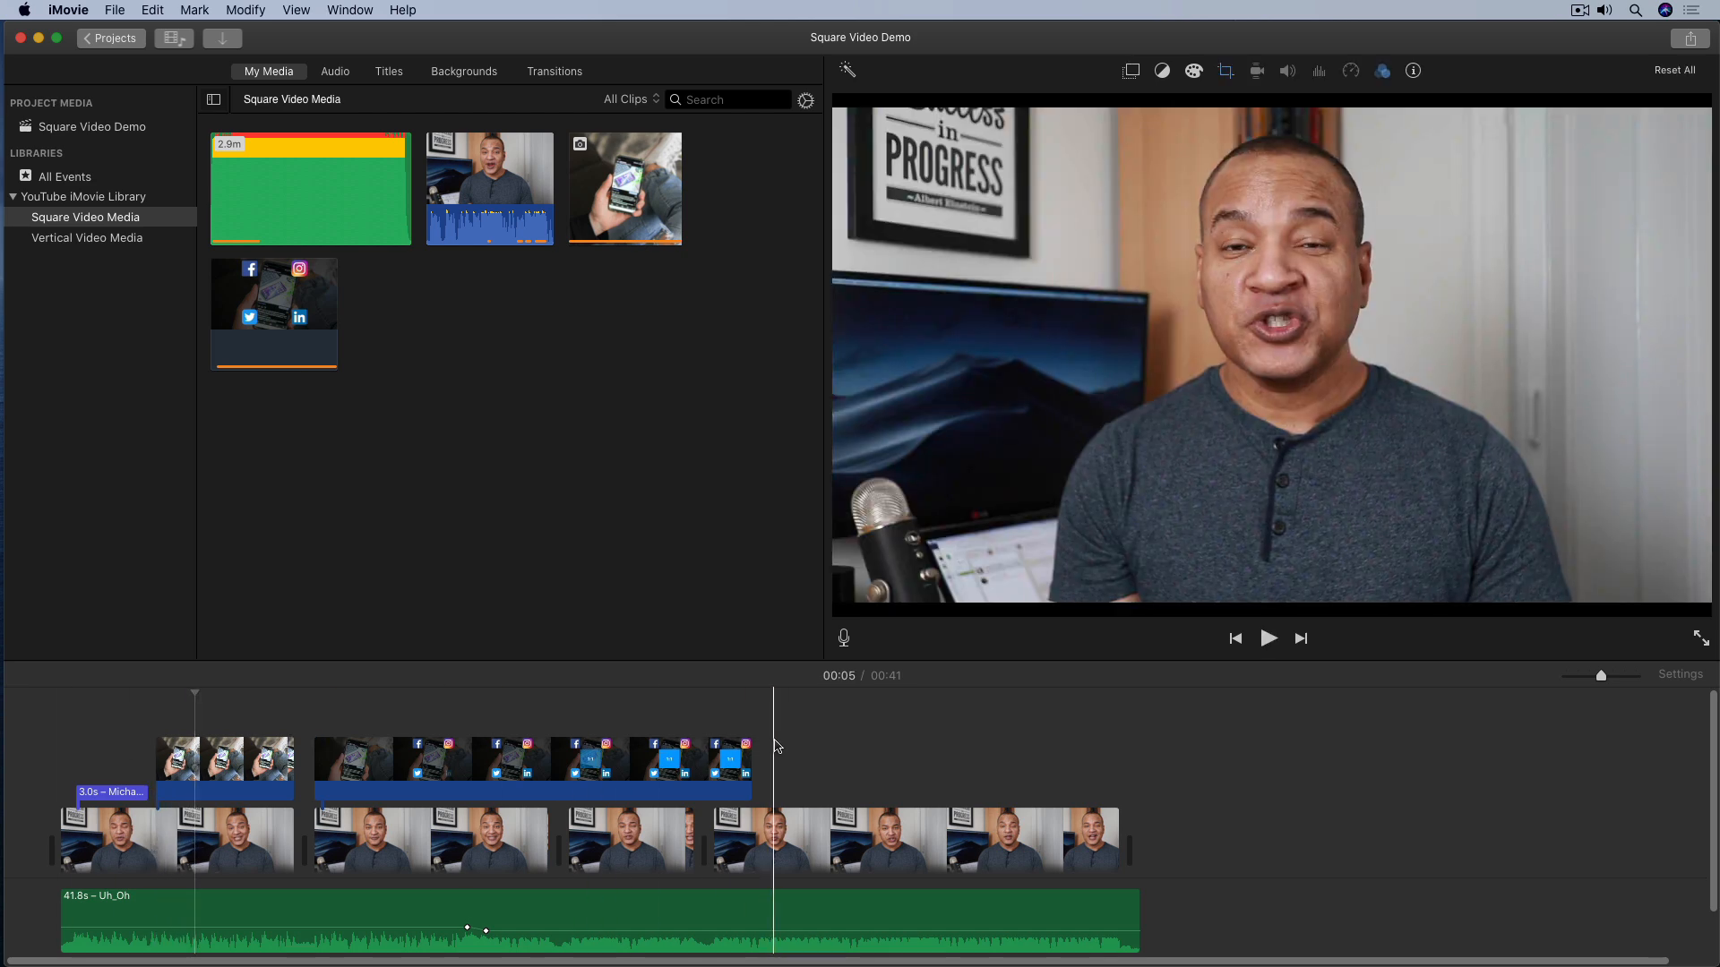
pyautogui.press('space')
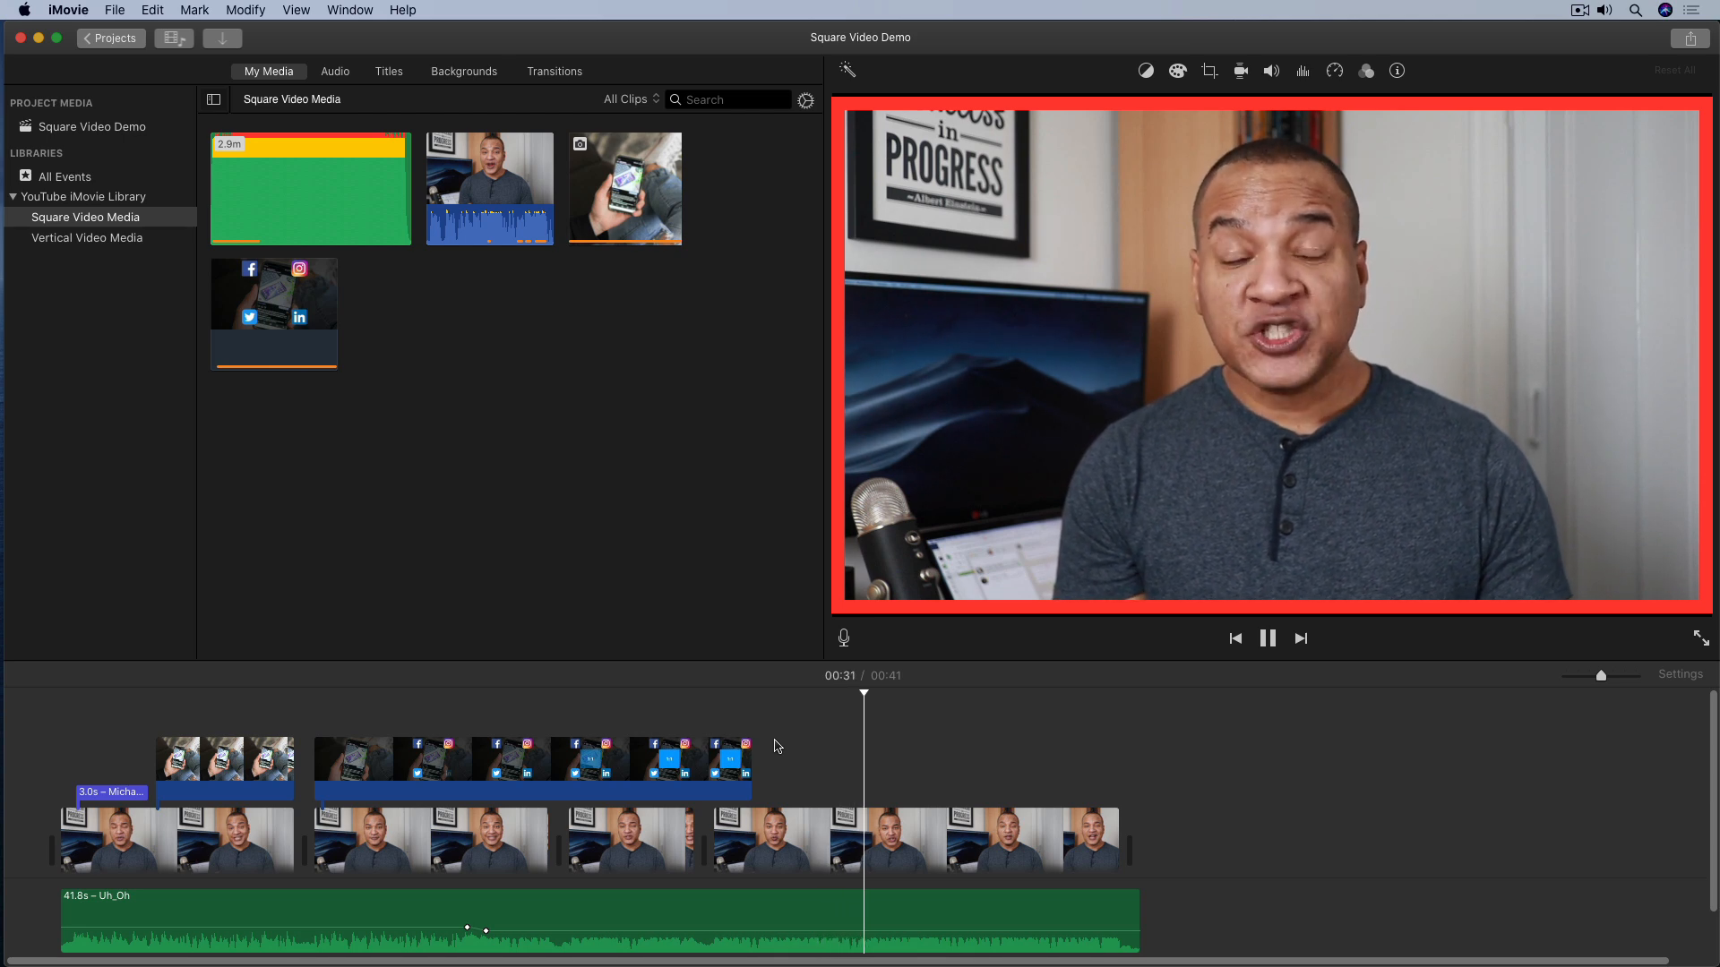
pyautogui.click(332, 745)
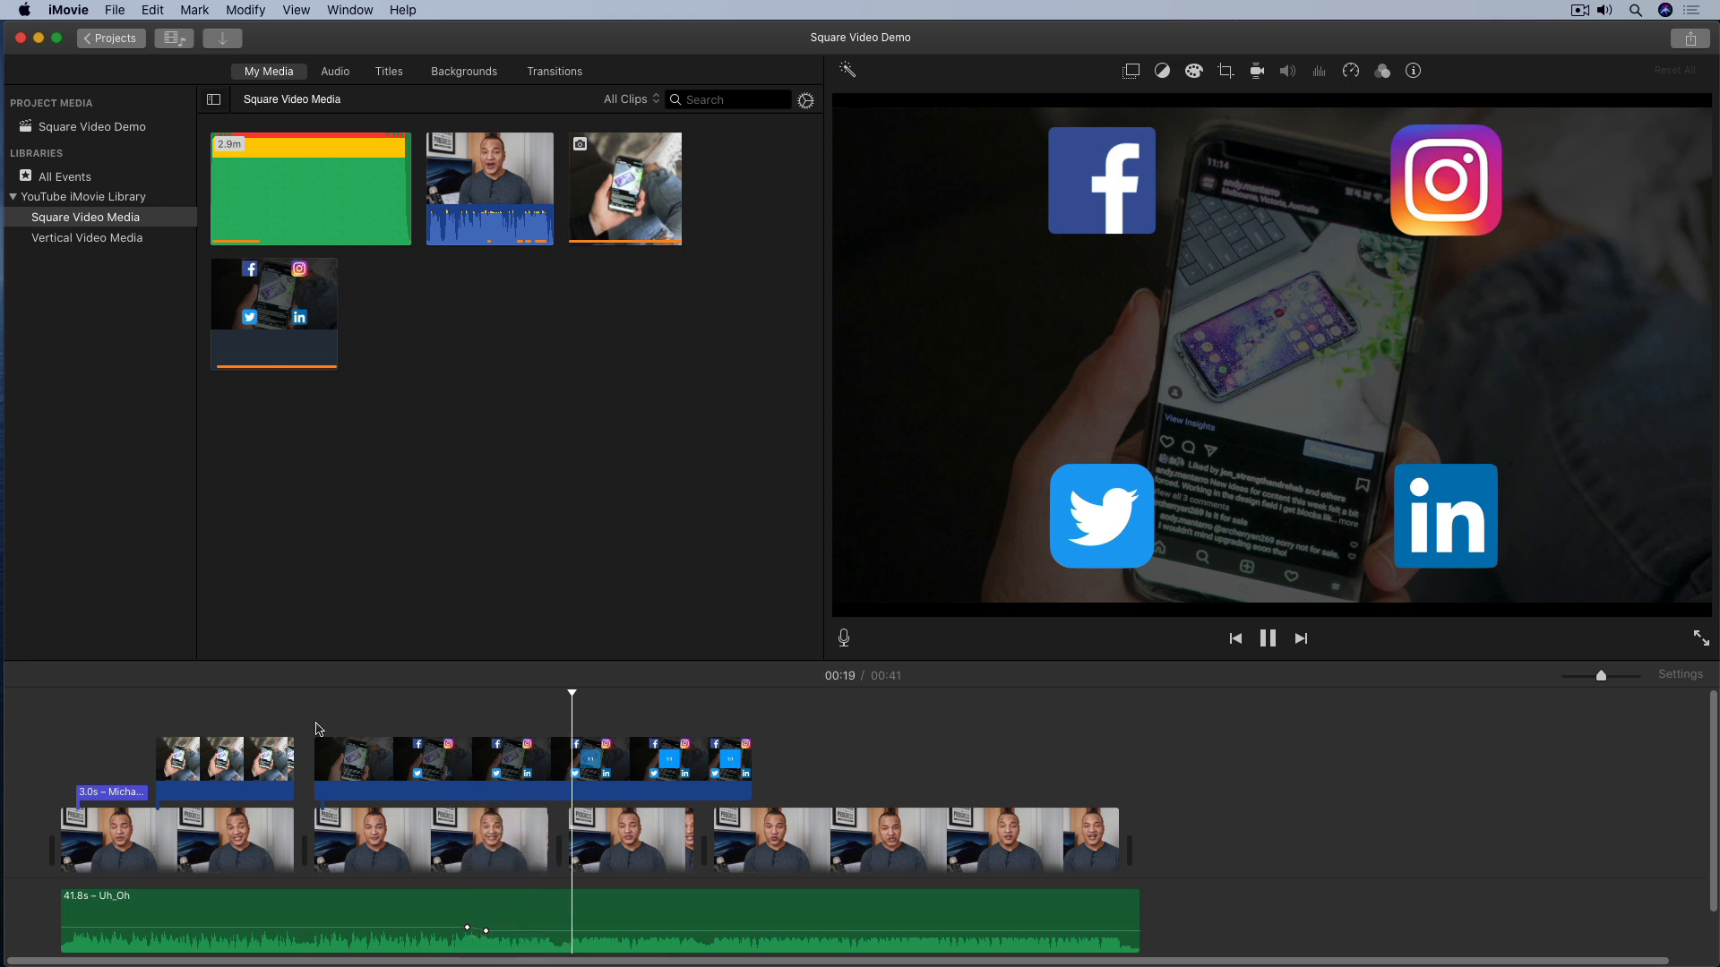
pyautogui.press('space')
pyautogui.press('space')
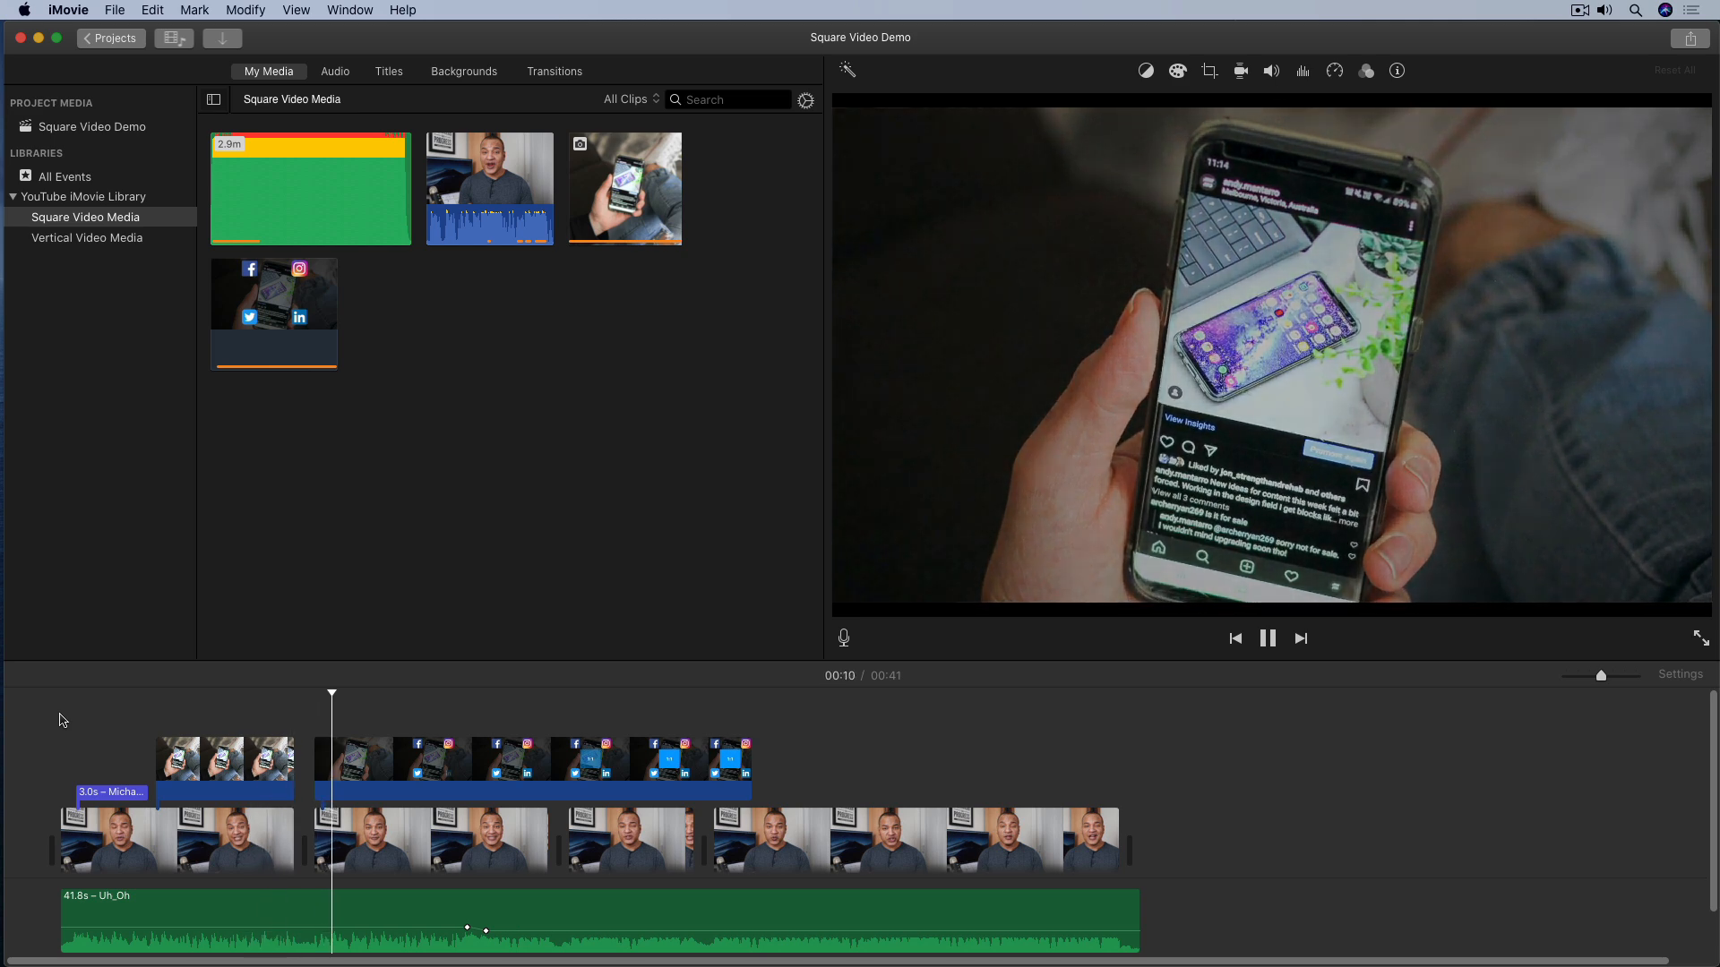
pyautogui.press('space')
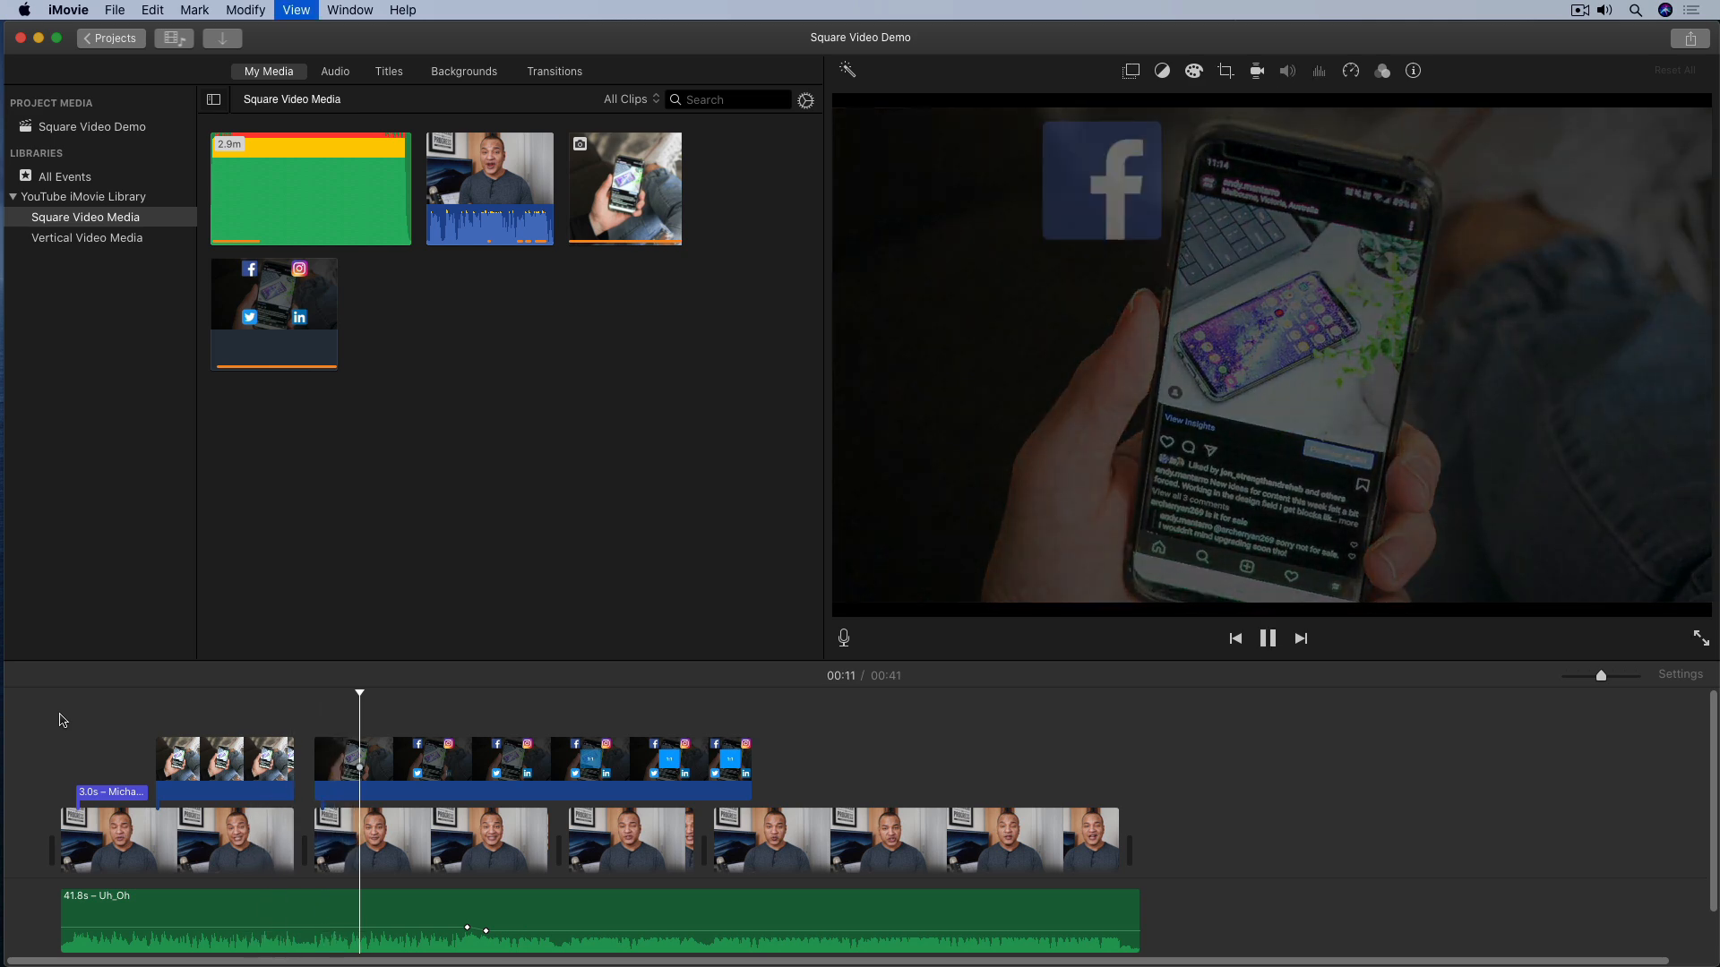
pyautogui.press('space')
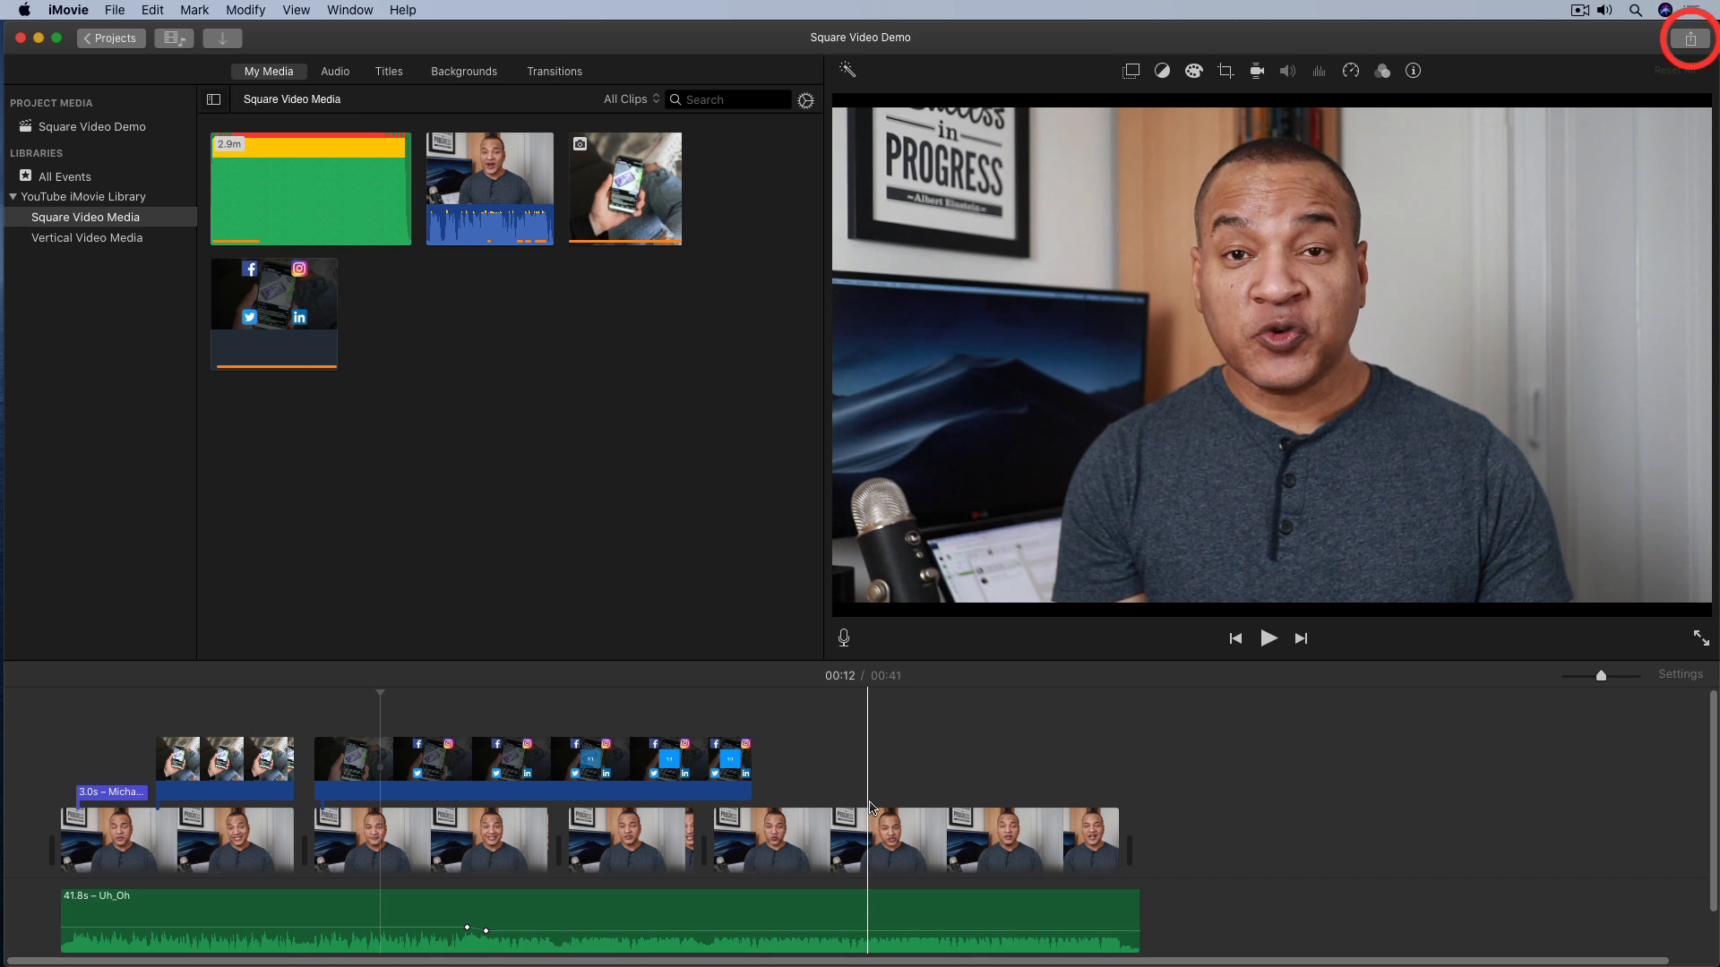
# Start exporting the Square Video Demo project as a file with compression set to Better Quality
pyautogui.click(1690, 40)
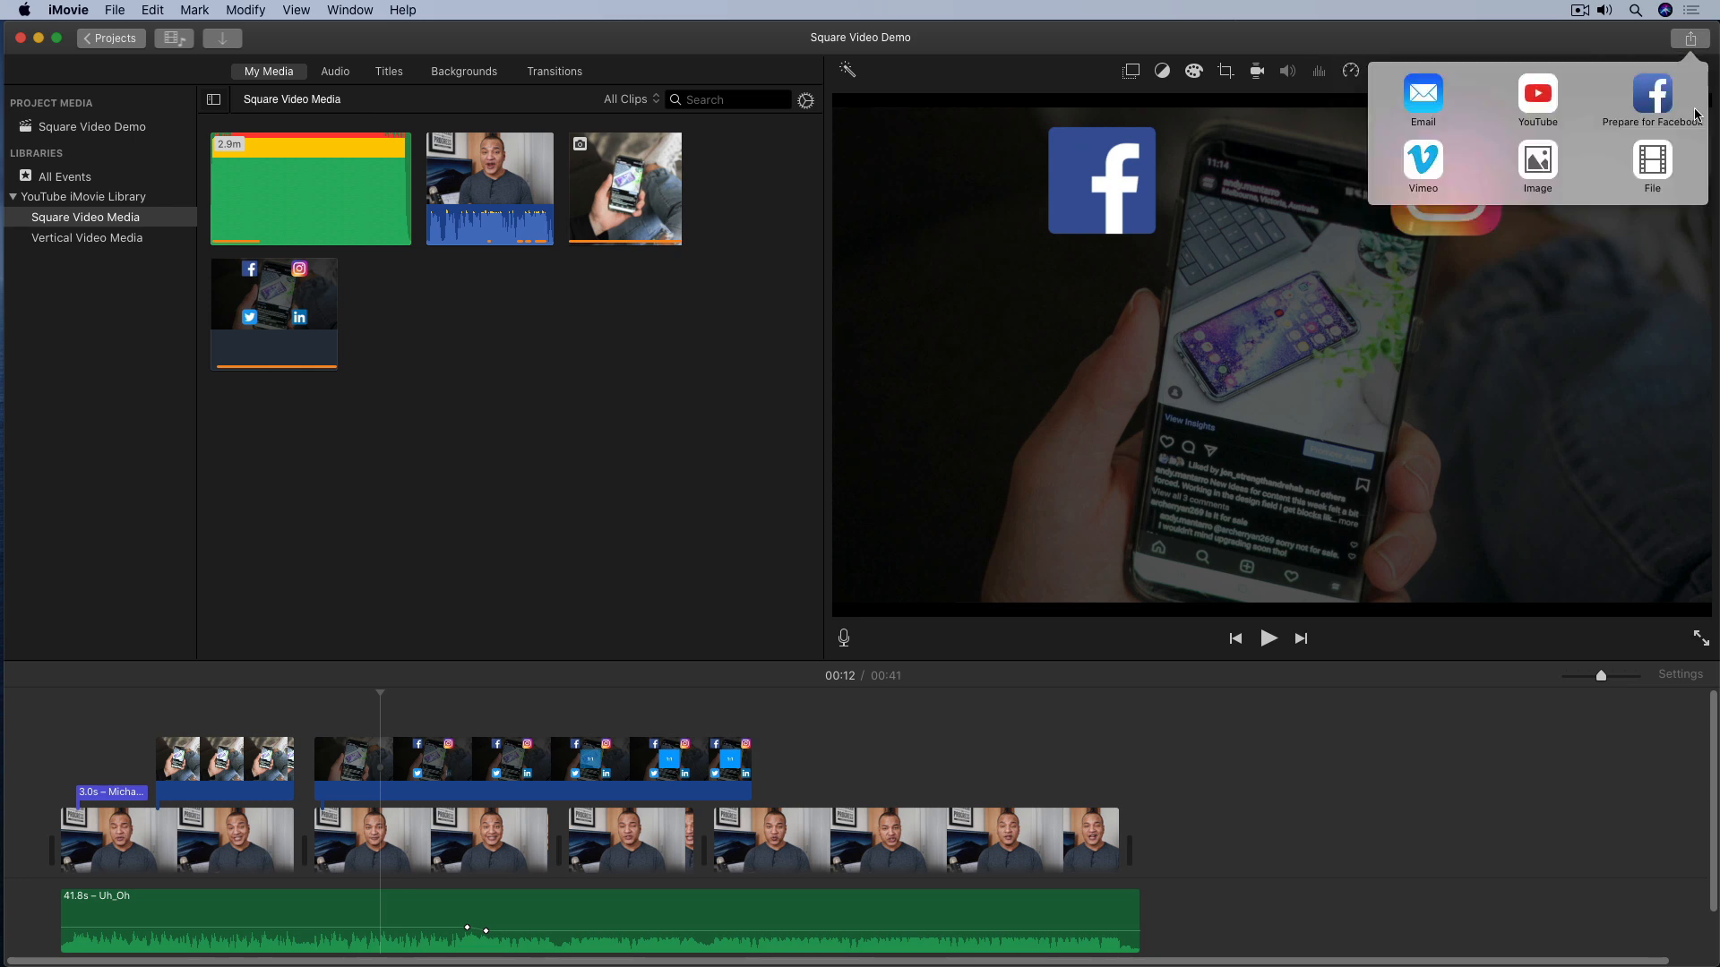
pyautogui.click(1652, 161)
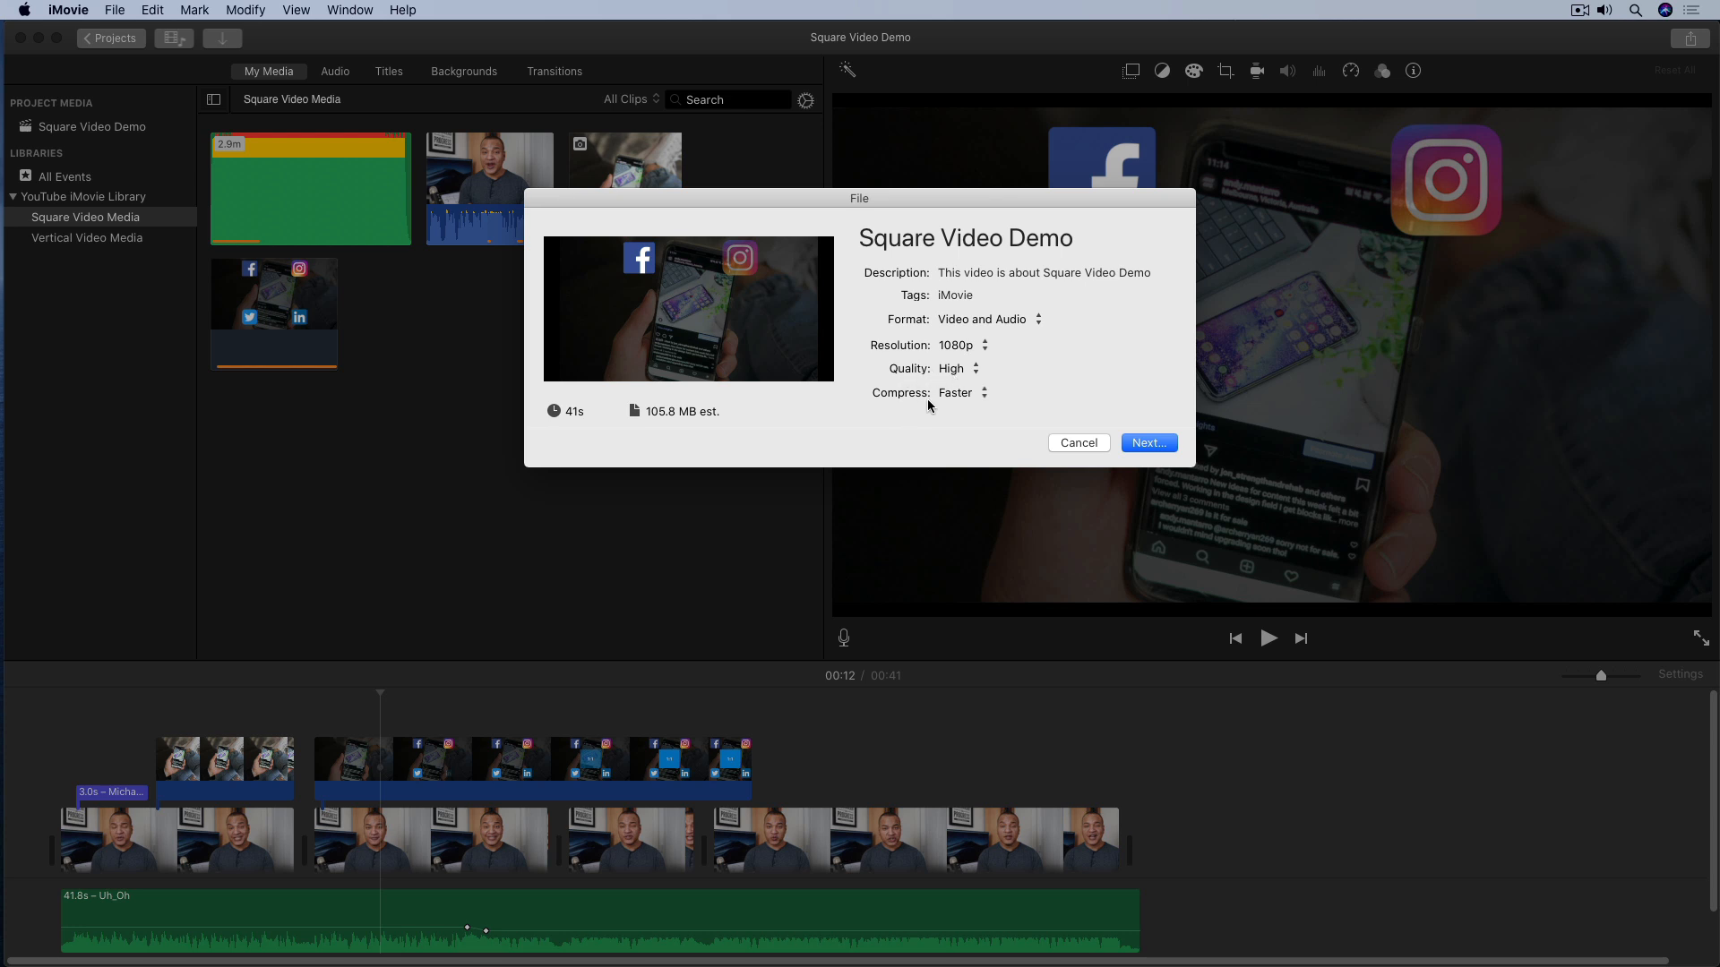
pyautogui.click(985, 396)
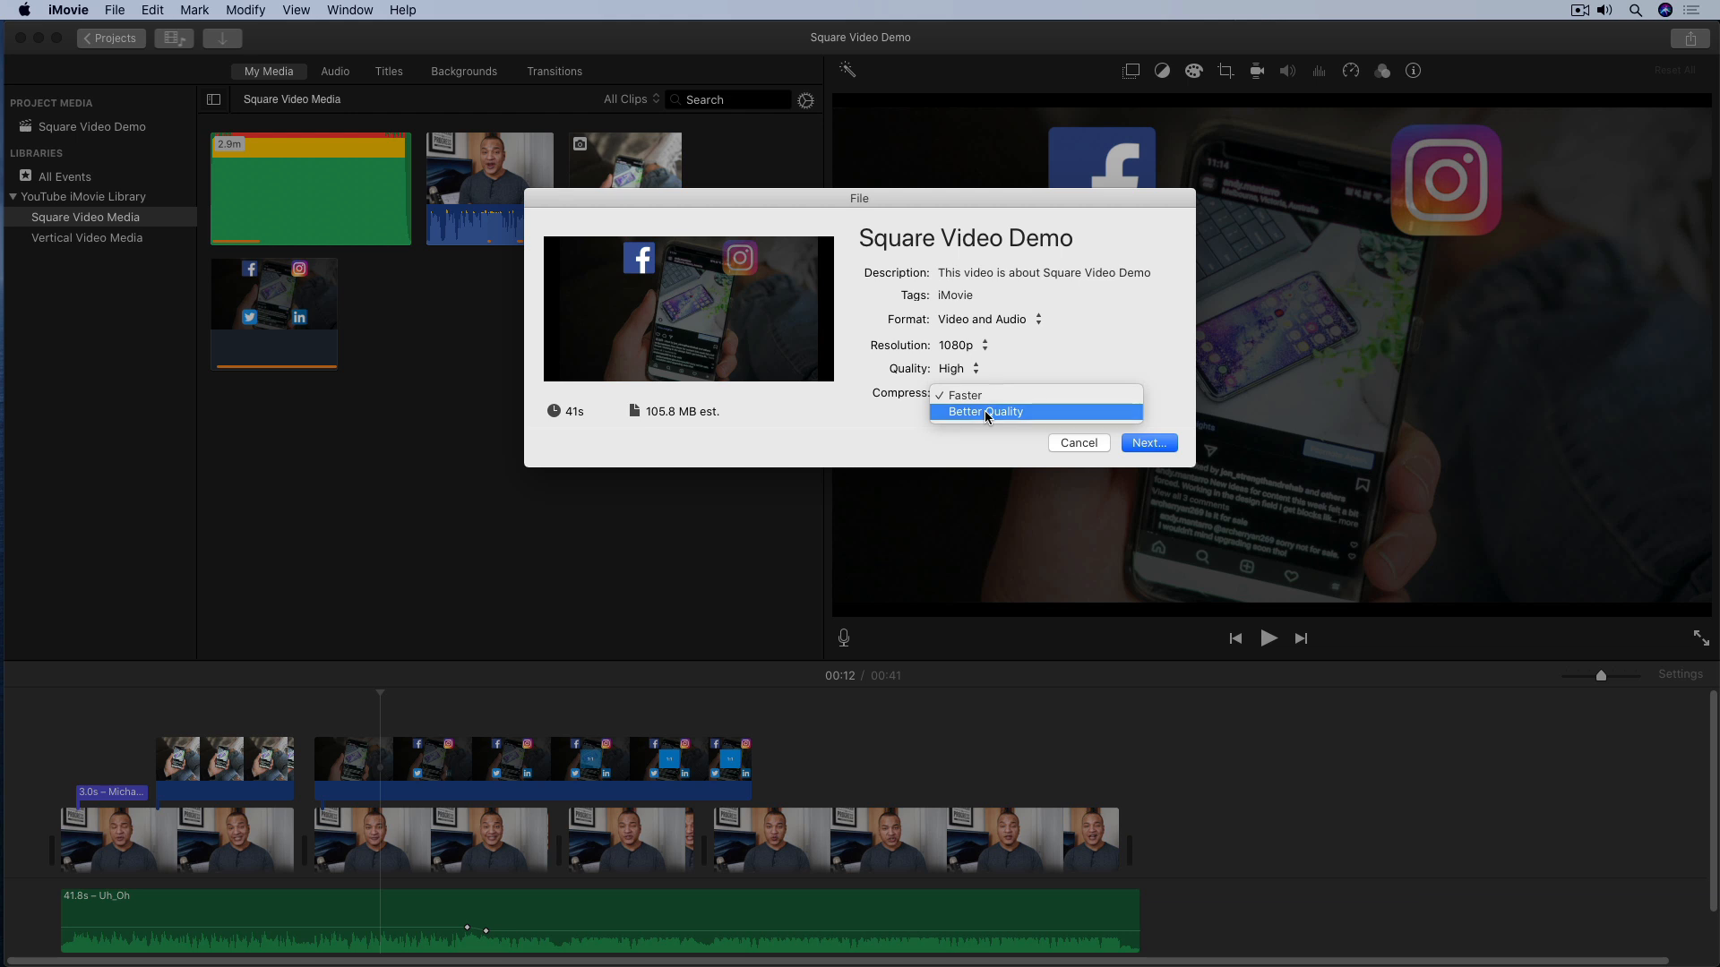
pyautogui.click(986, 412)
pyautogui.click(1149, 443)
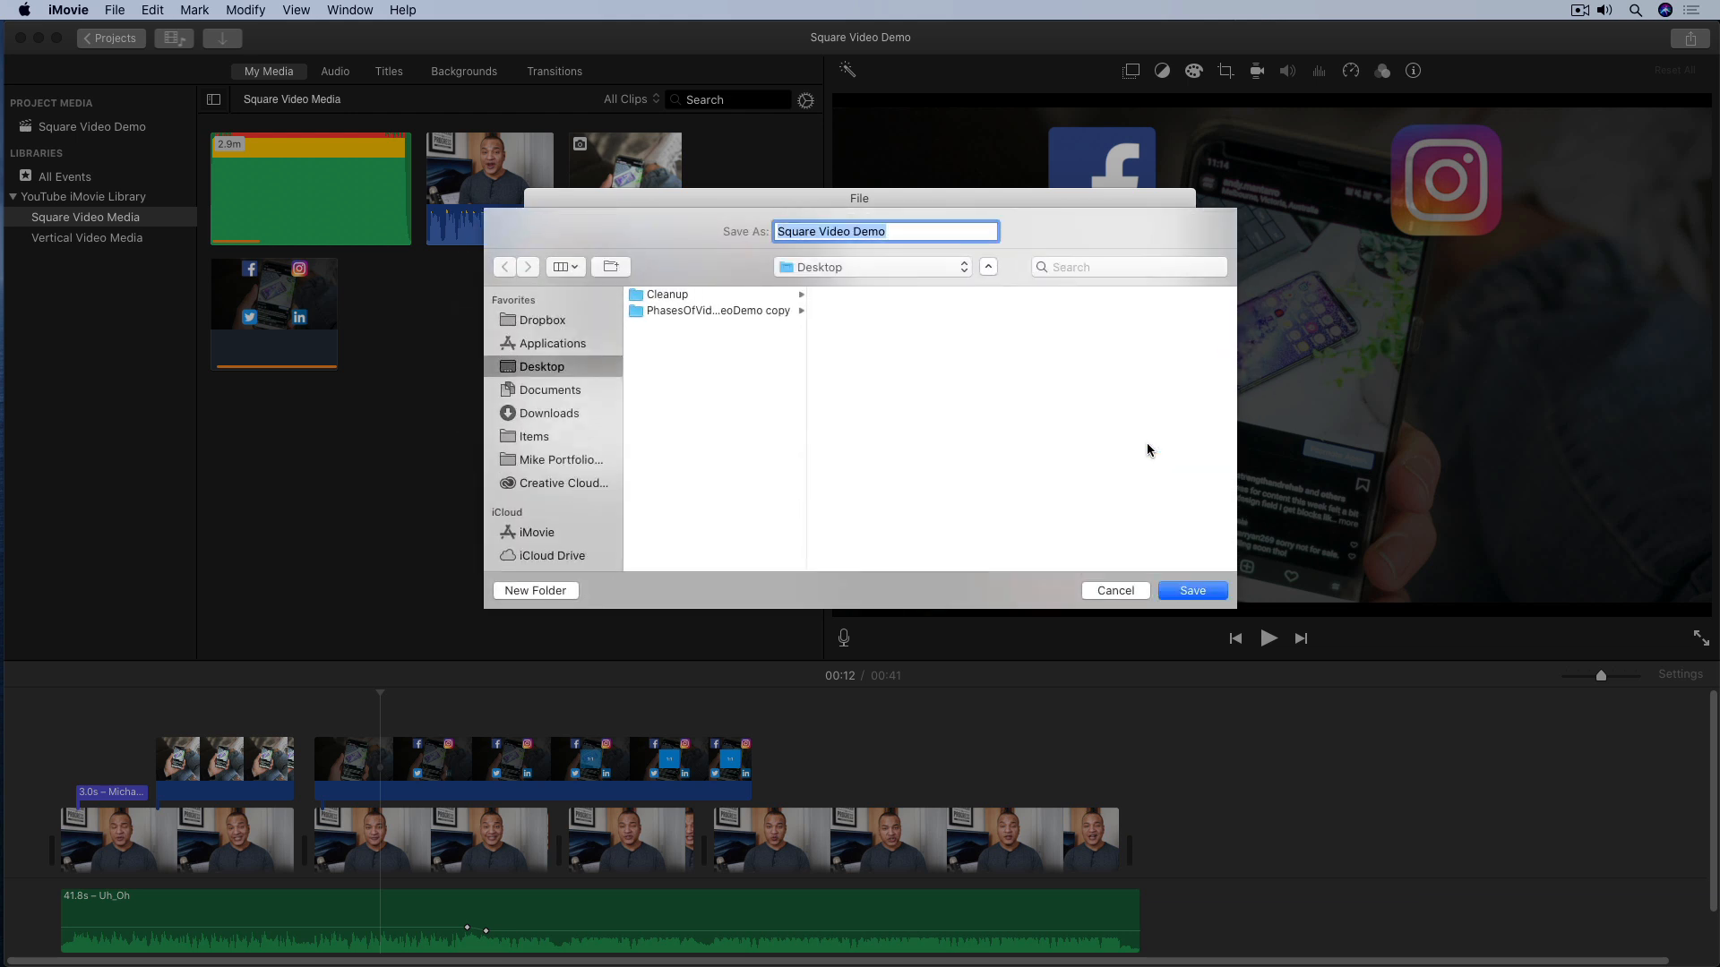
# Save the exported video to the Desktop as "Square Video Demo_Export"
pyautogui.click(936, 231)
pyautogui.write('_Expor')
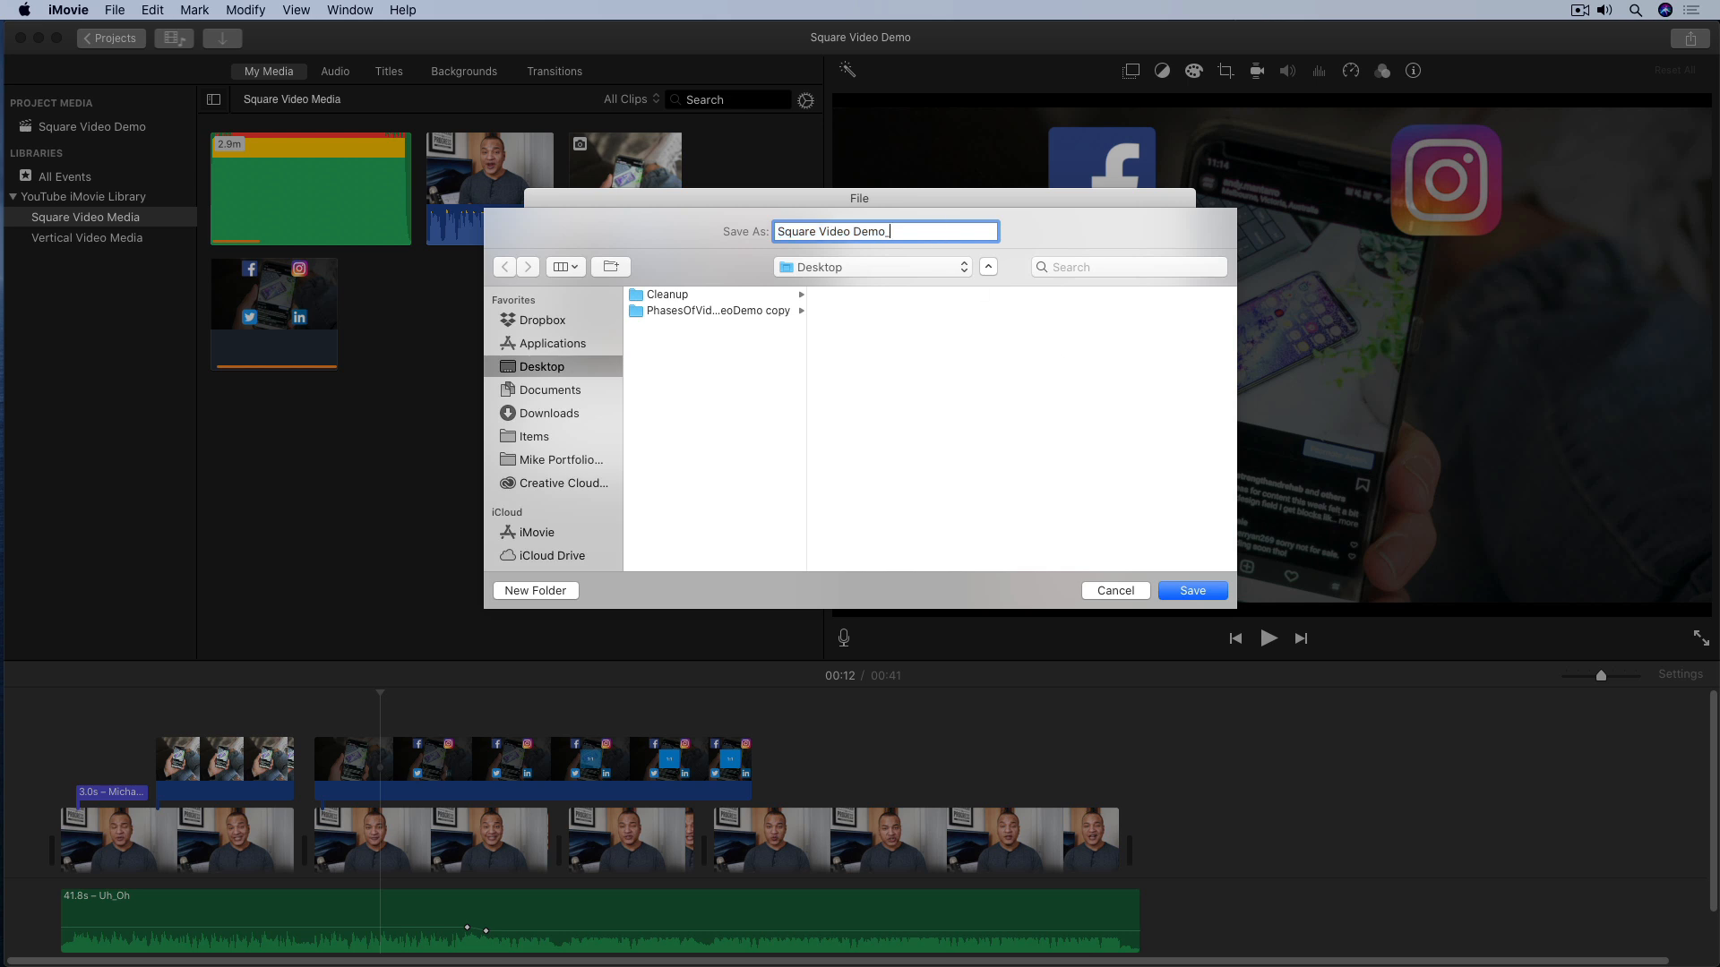
pyautogui.click(1190, 591)
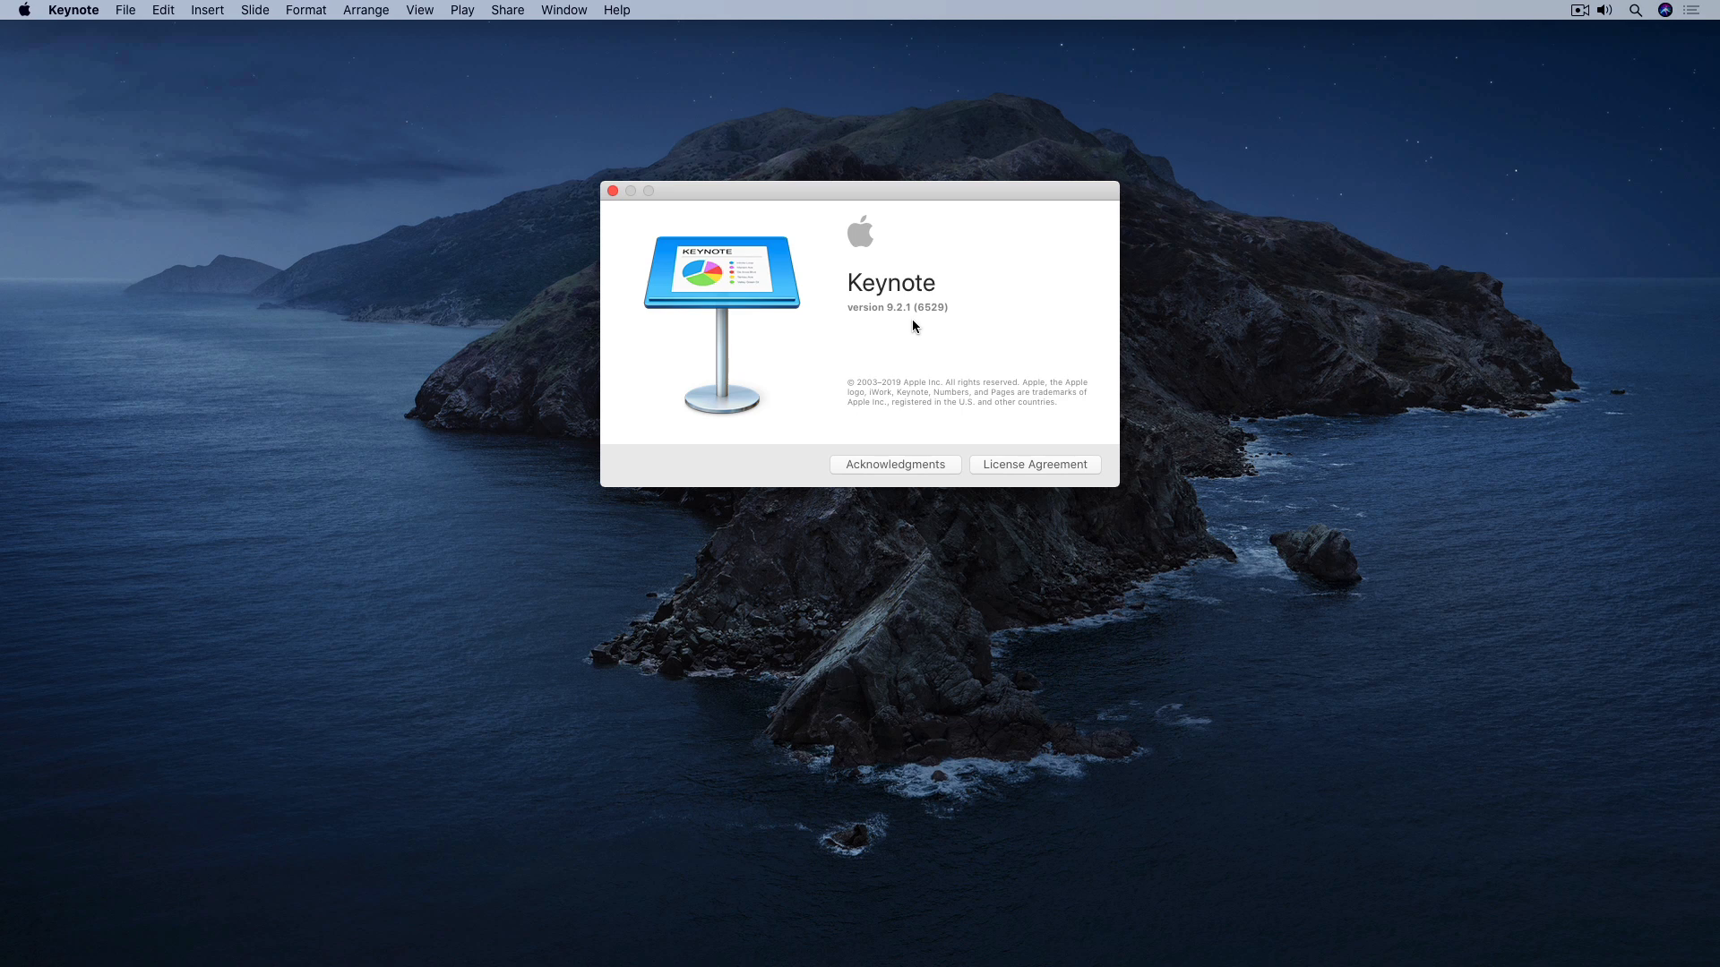
# Switch to Keynote and create a new wide presentation with the Black theme
pyautogui.click(612, 192)
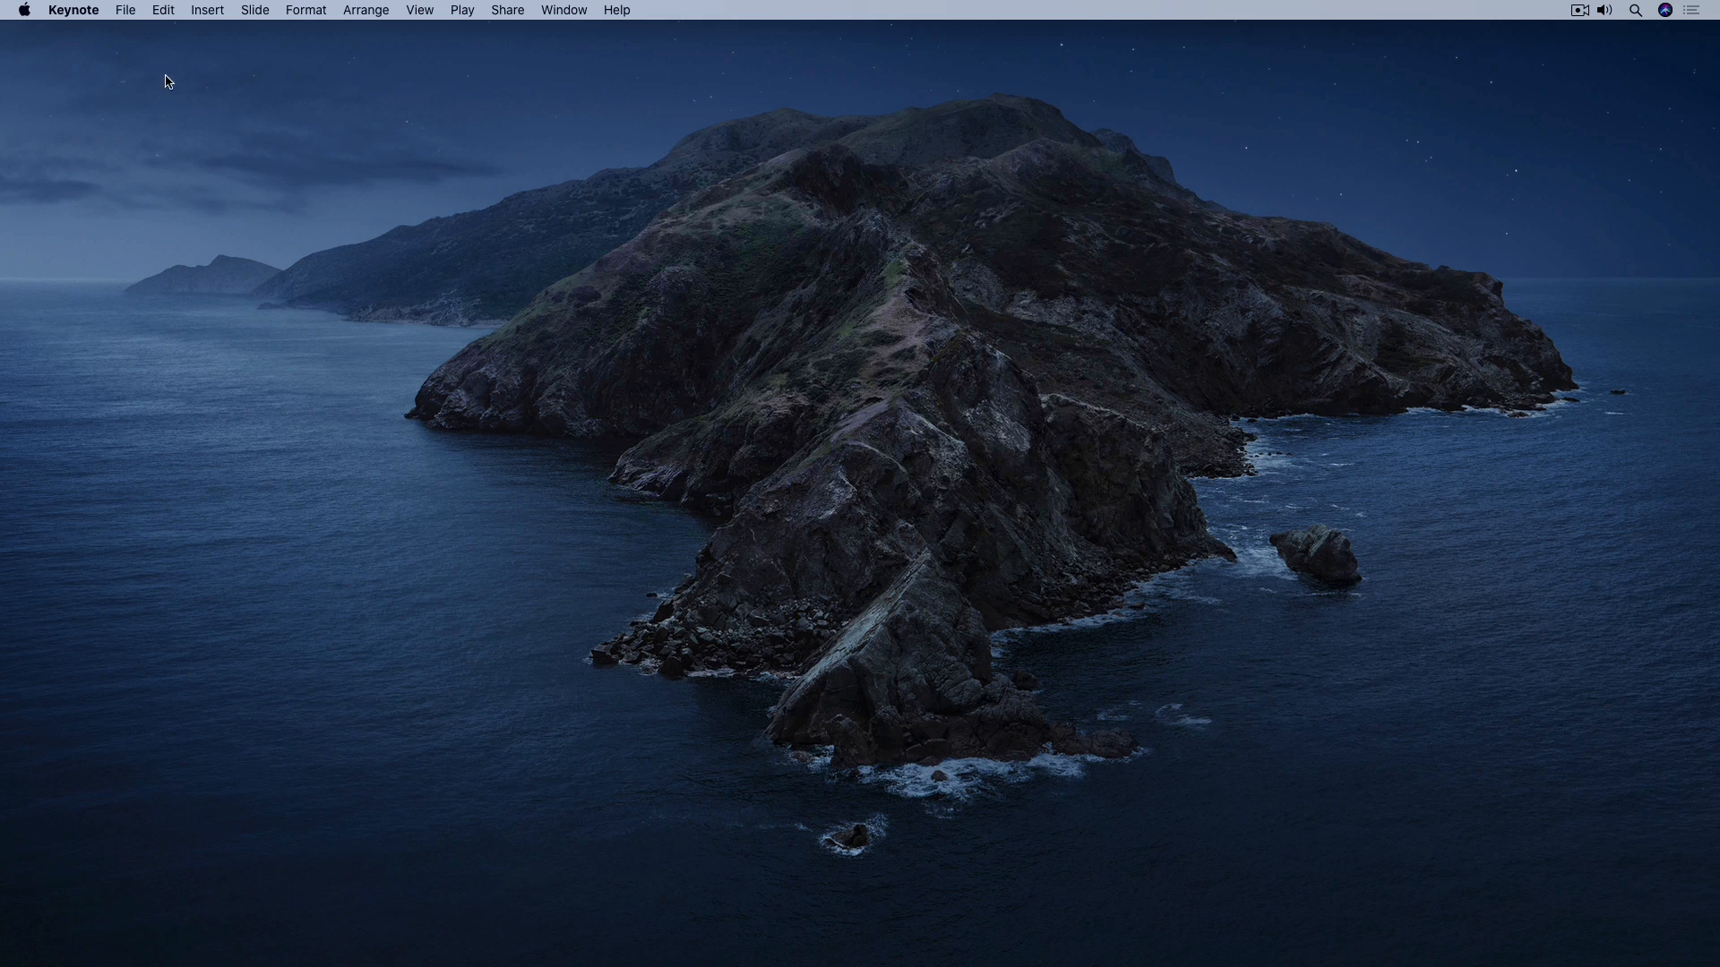
pyautogui.click(124, 17)
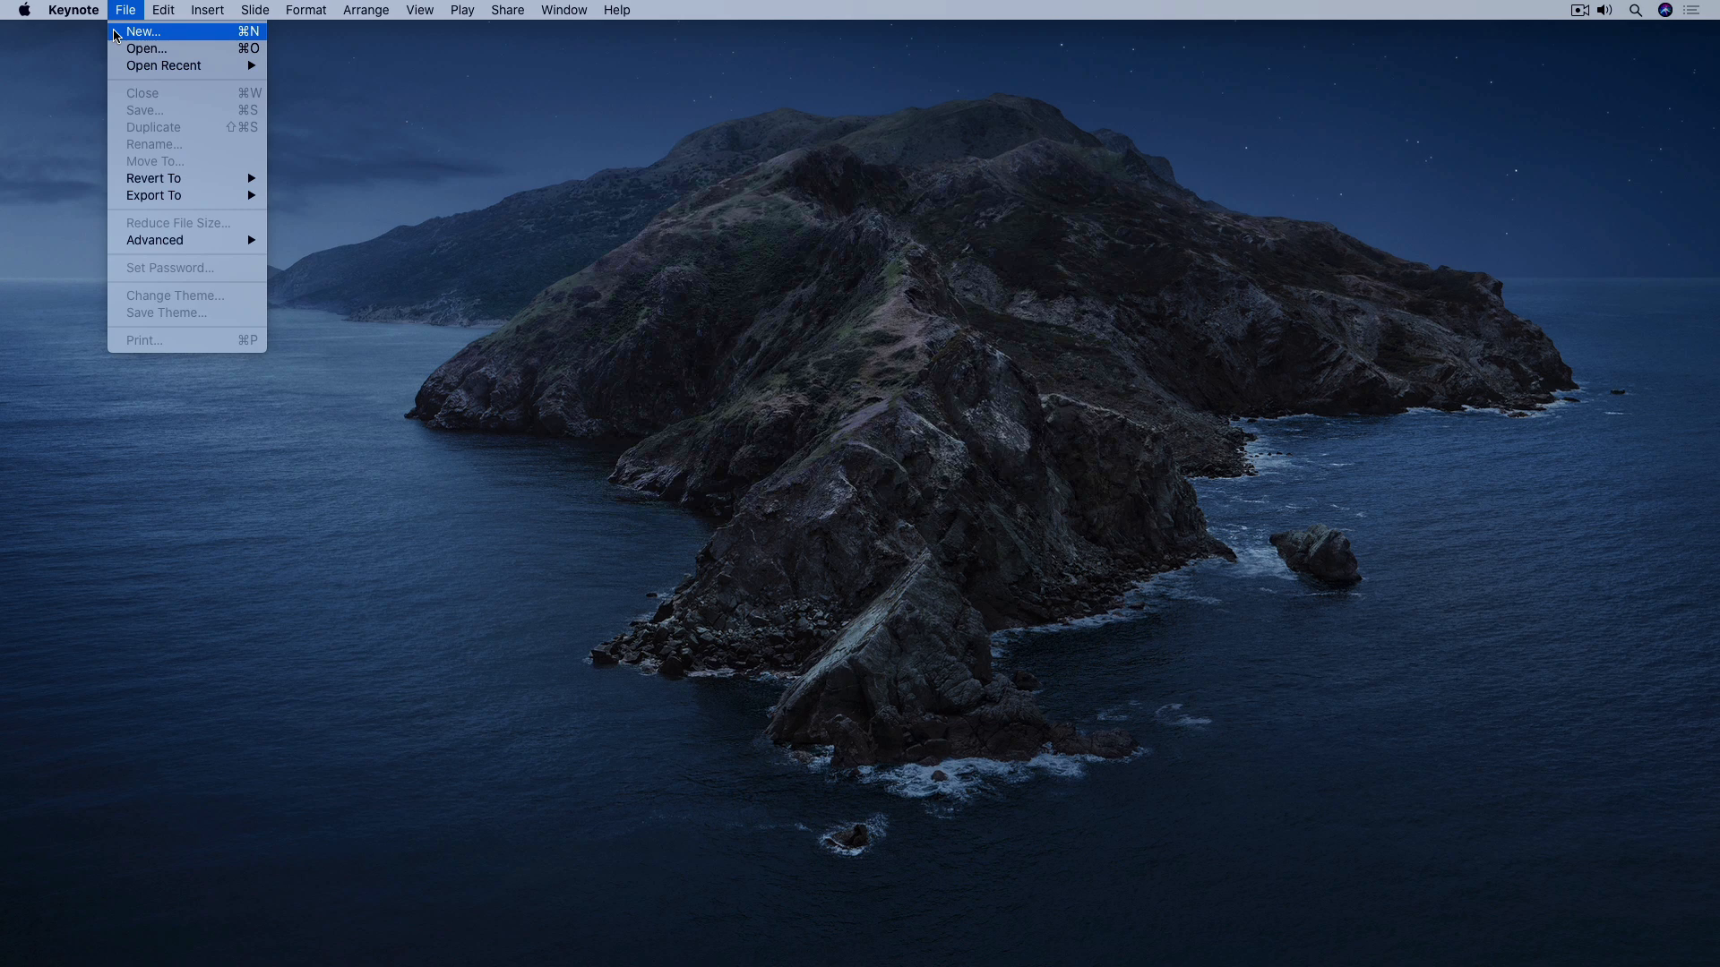
pyautogui.click(116, 34)
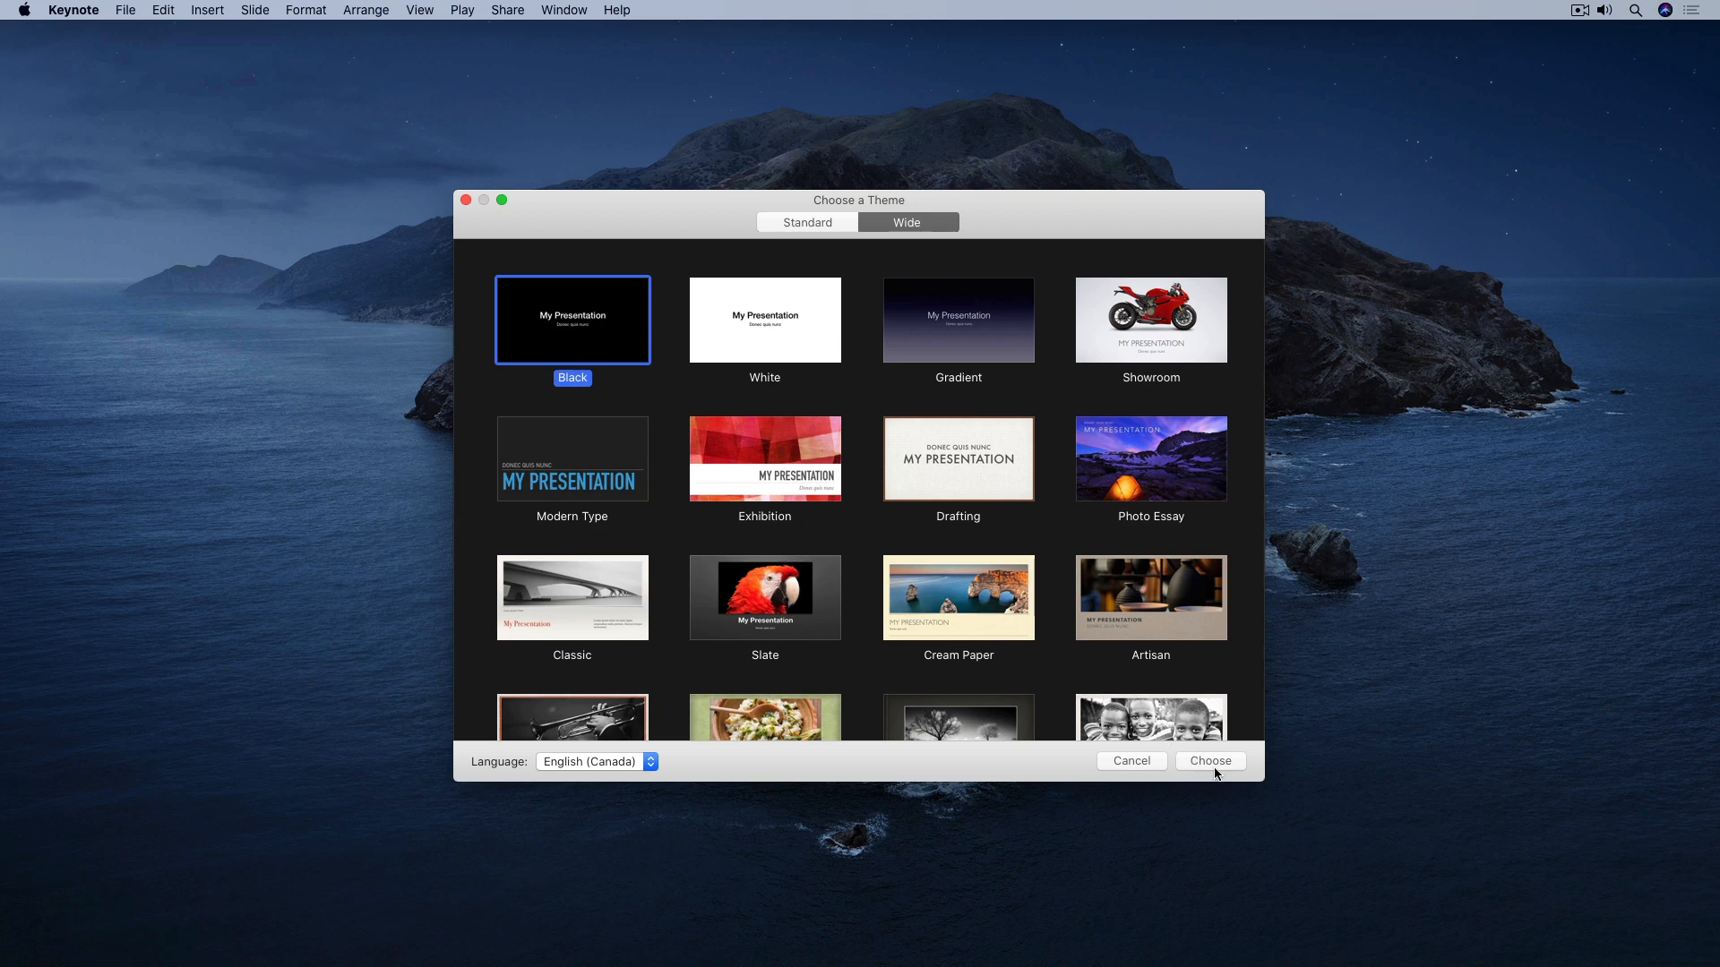
pyautogui.click(1215, 761)
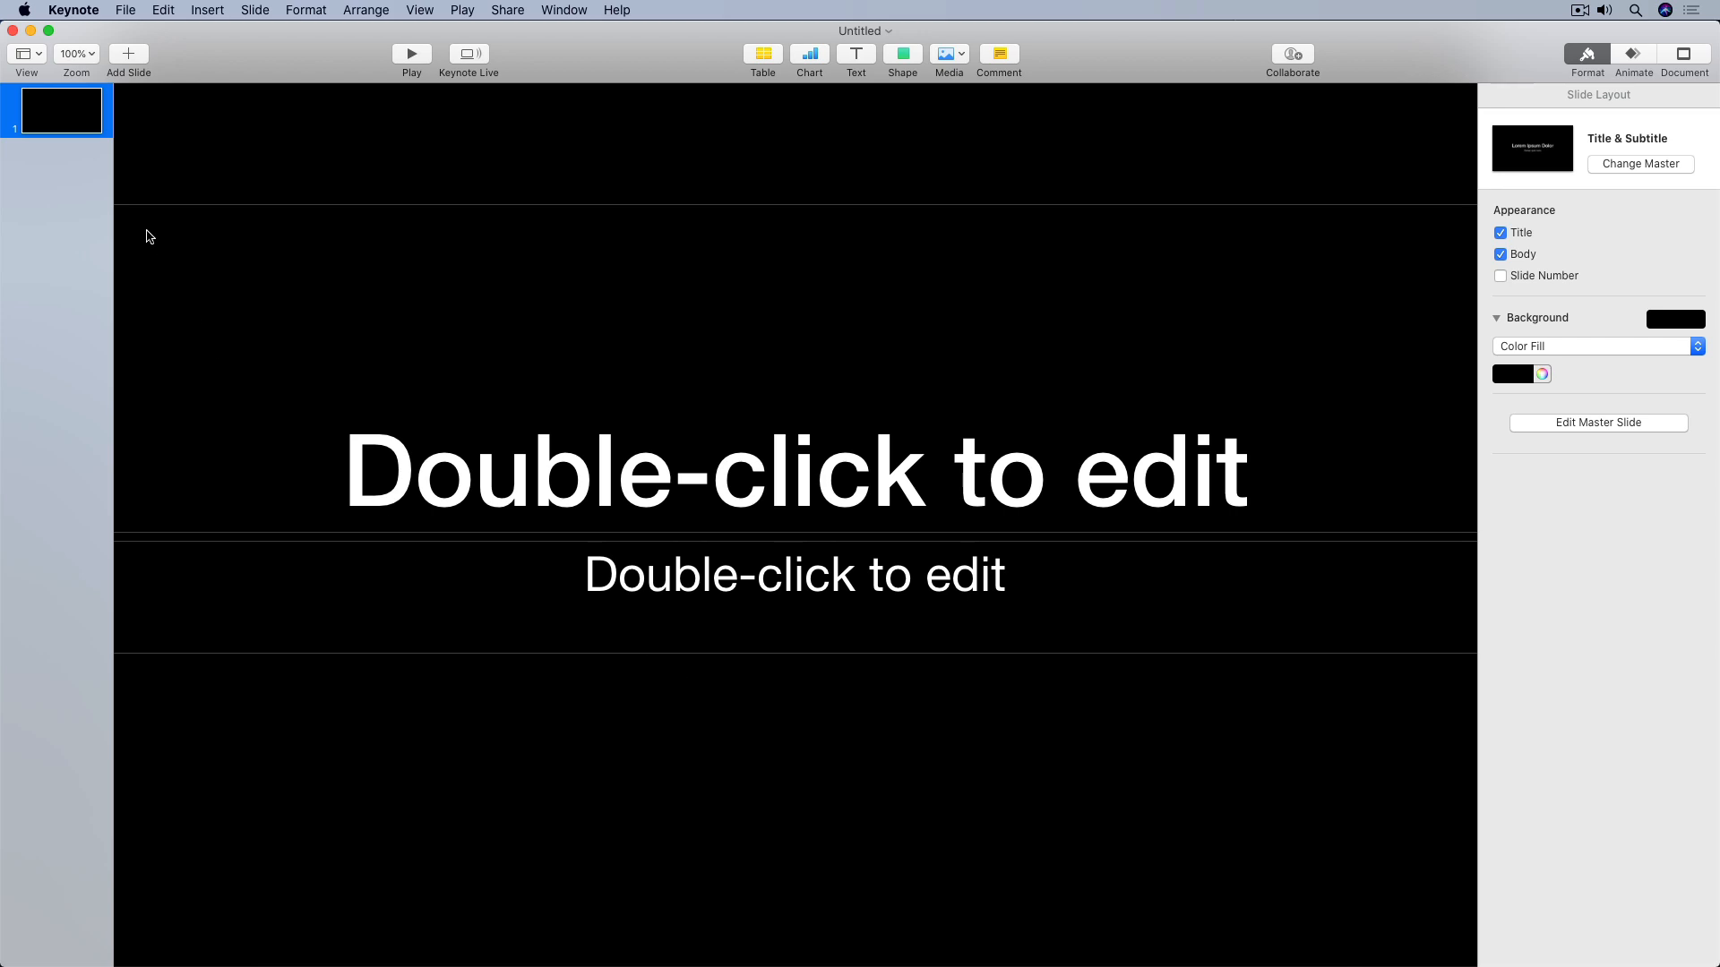
# Delete the title and subtitle placeholders so the first slide is blank
pyautogui.click(88, 56)
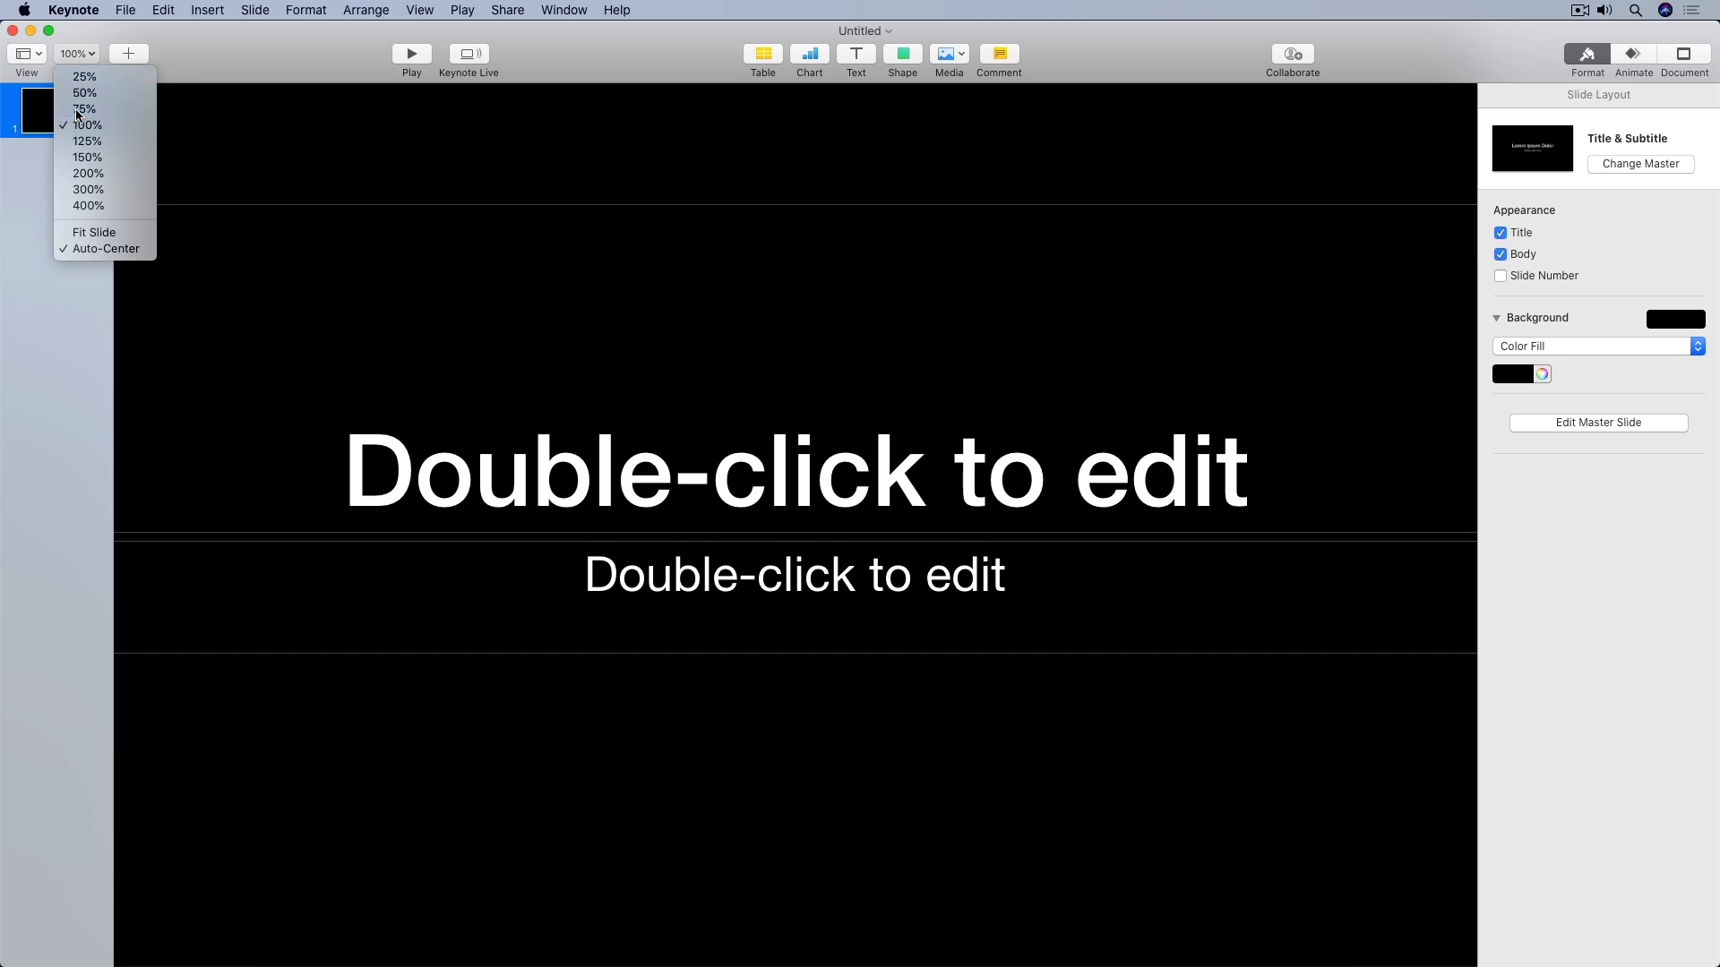
pyautogui.click(79, 111)
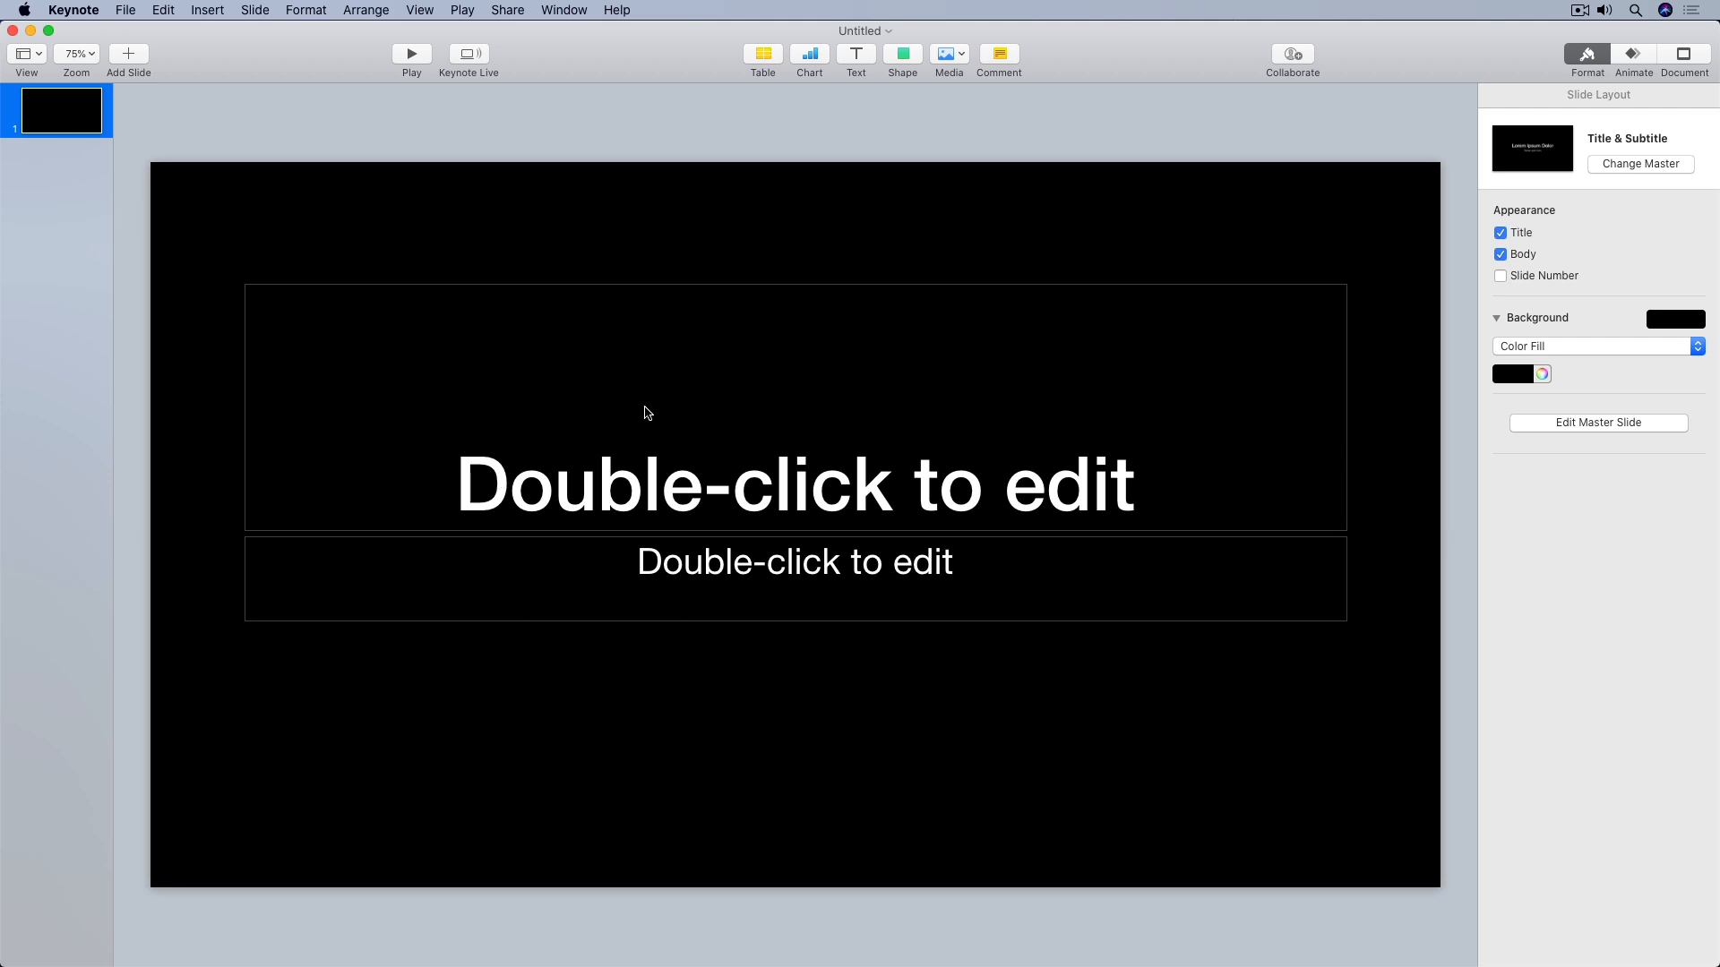
pyautogui.click(504, 495)
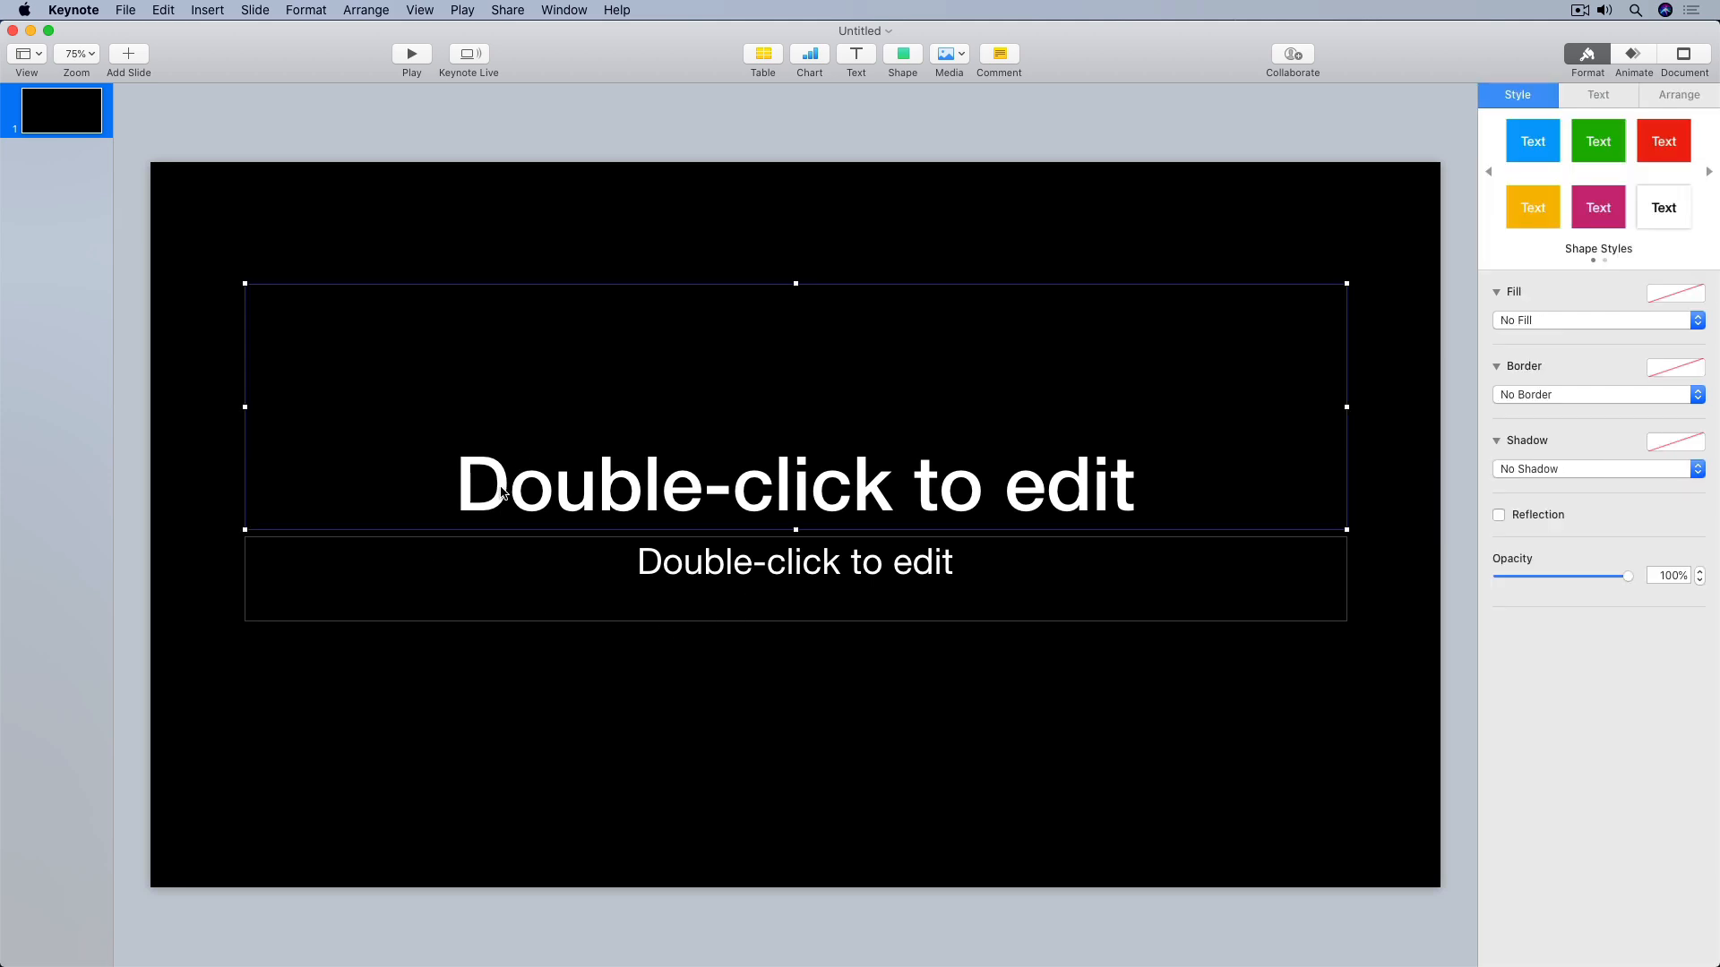
pyautogui.press('Delete')
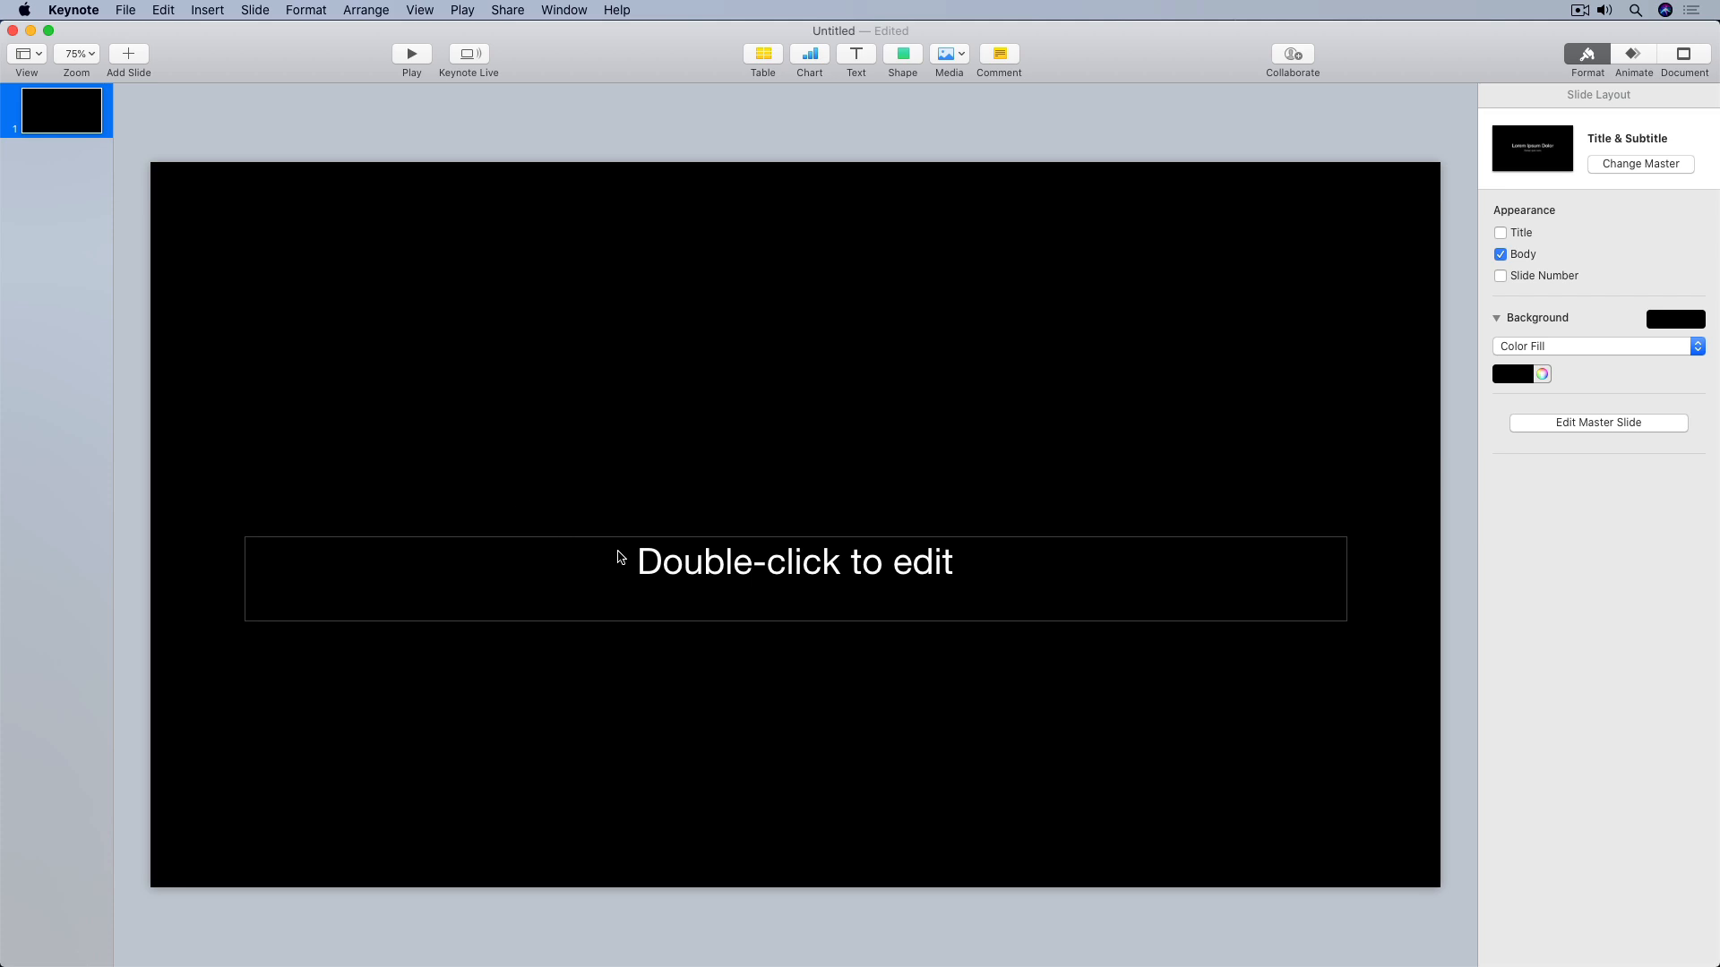
pyautogui.click(660, 571)
pyautogui.press('Delete')
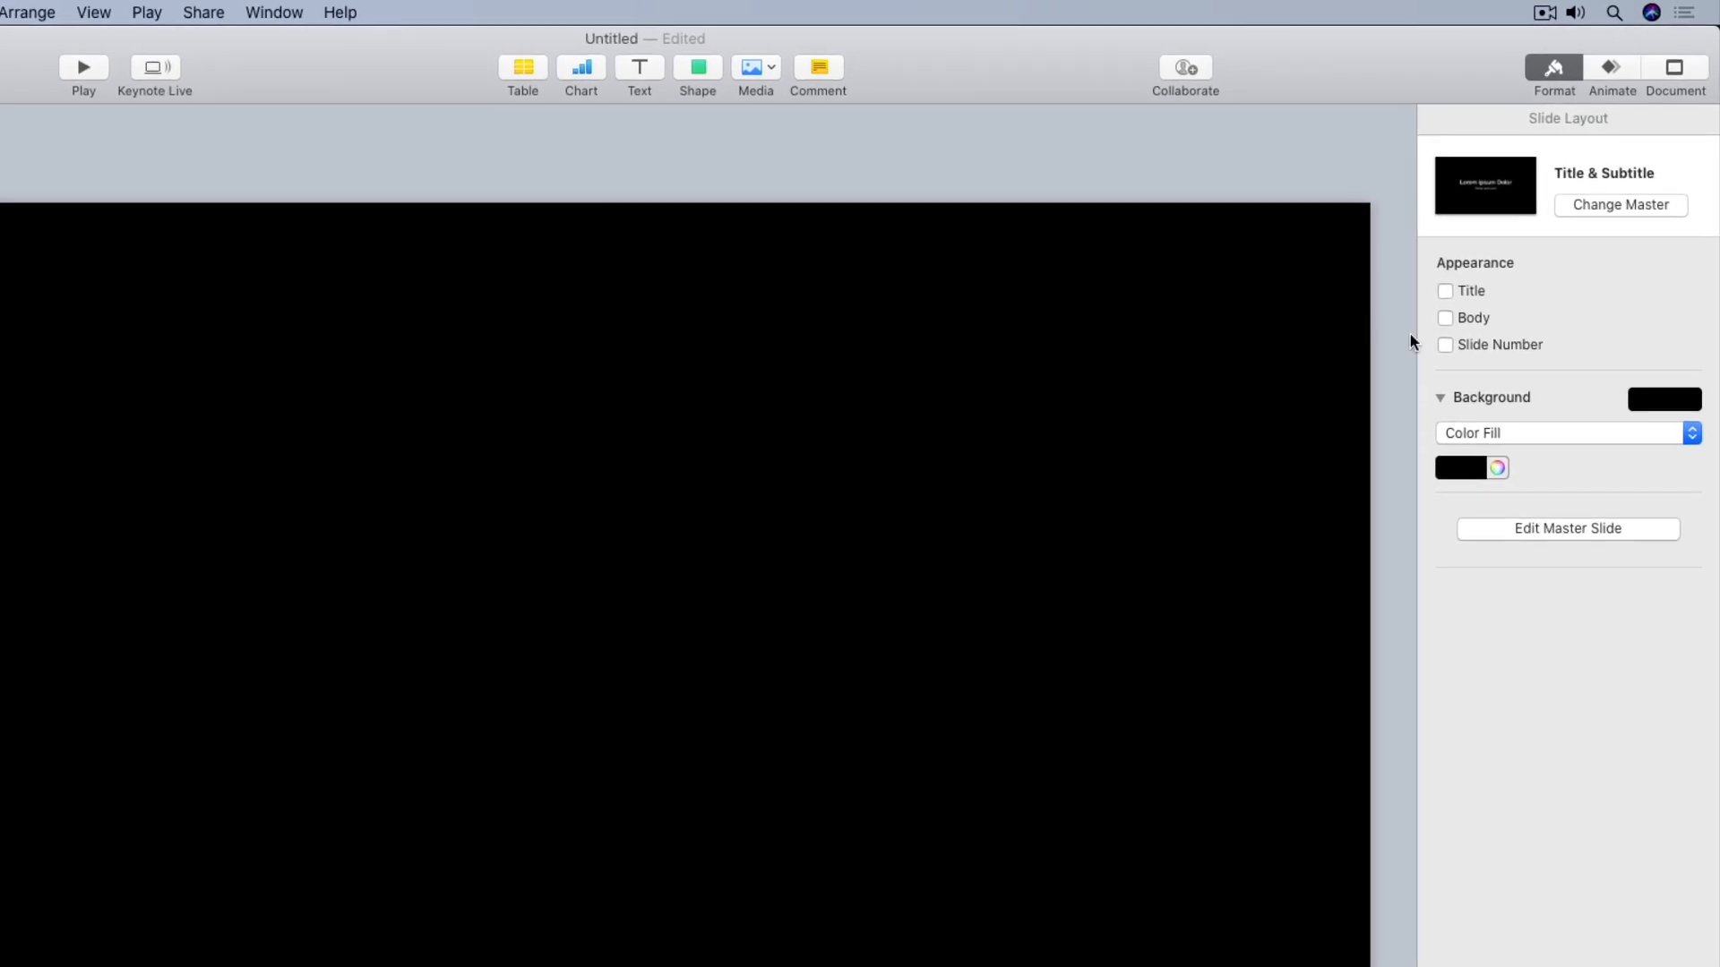
# Set a custom slide size of 1080 by 1080 pts for the presentation
pyautogui.click(1673, 71)
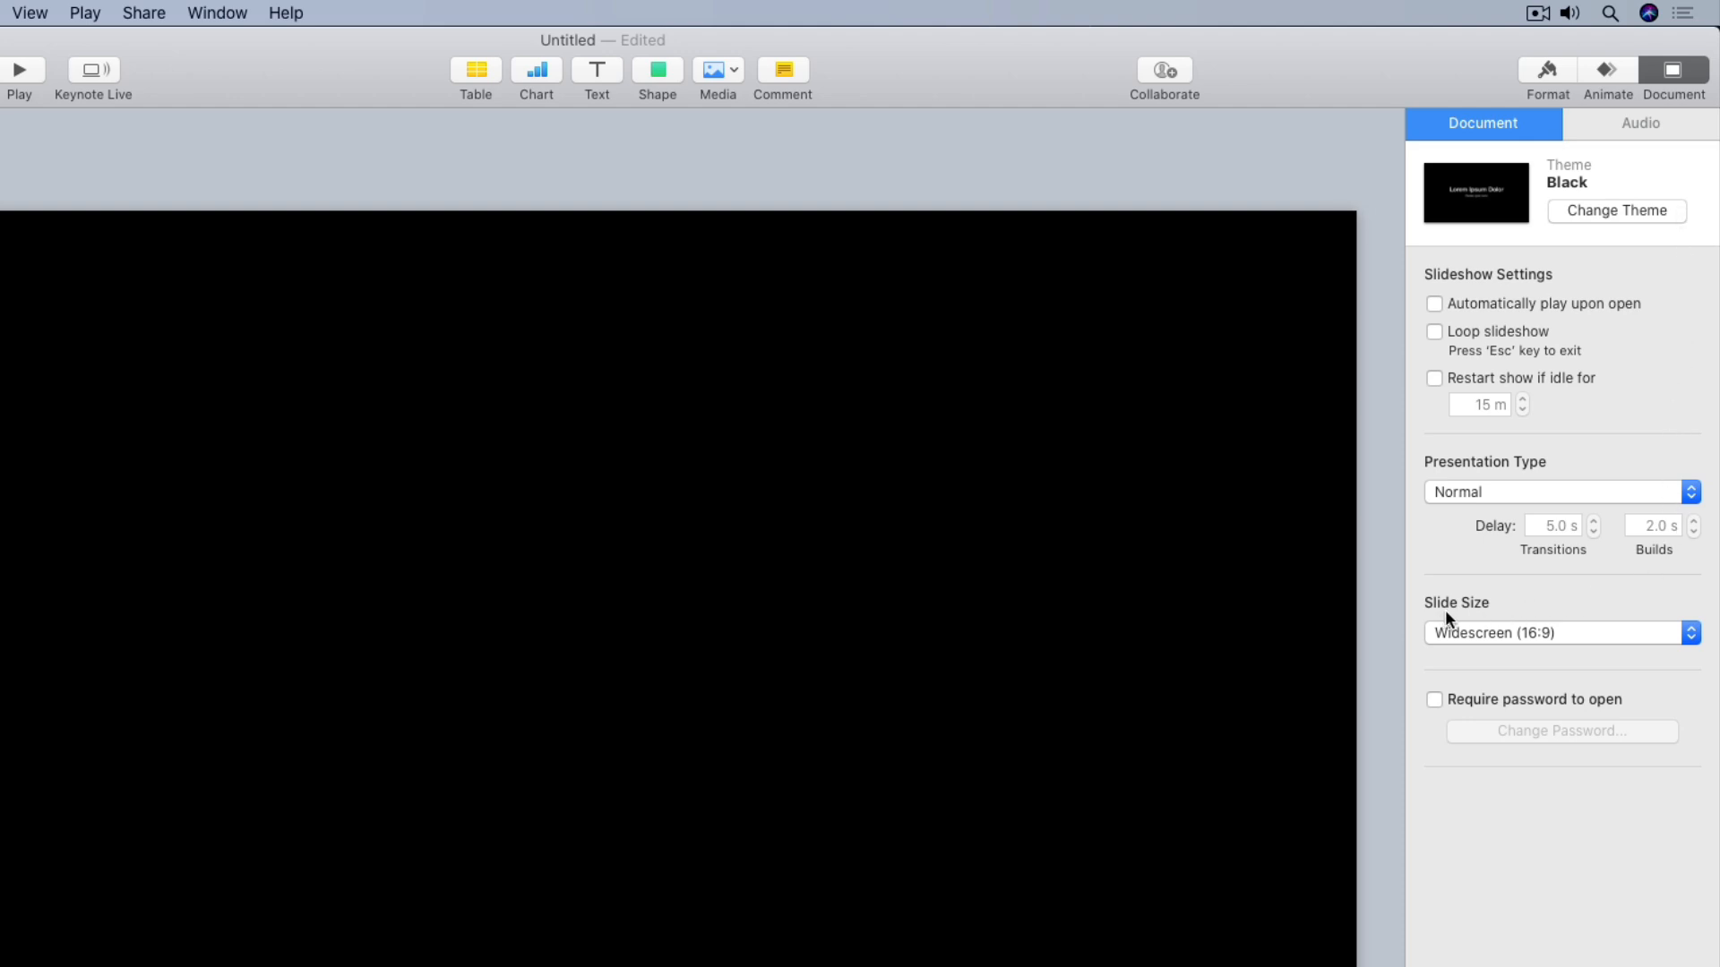
pyautogui.click(1686, 631)
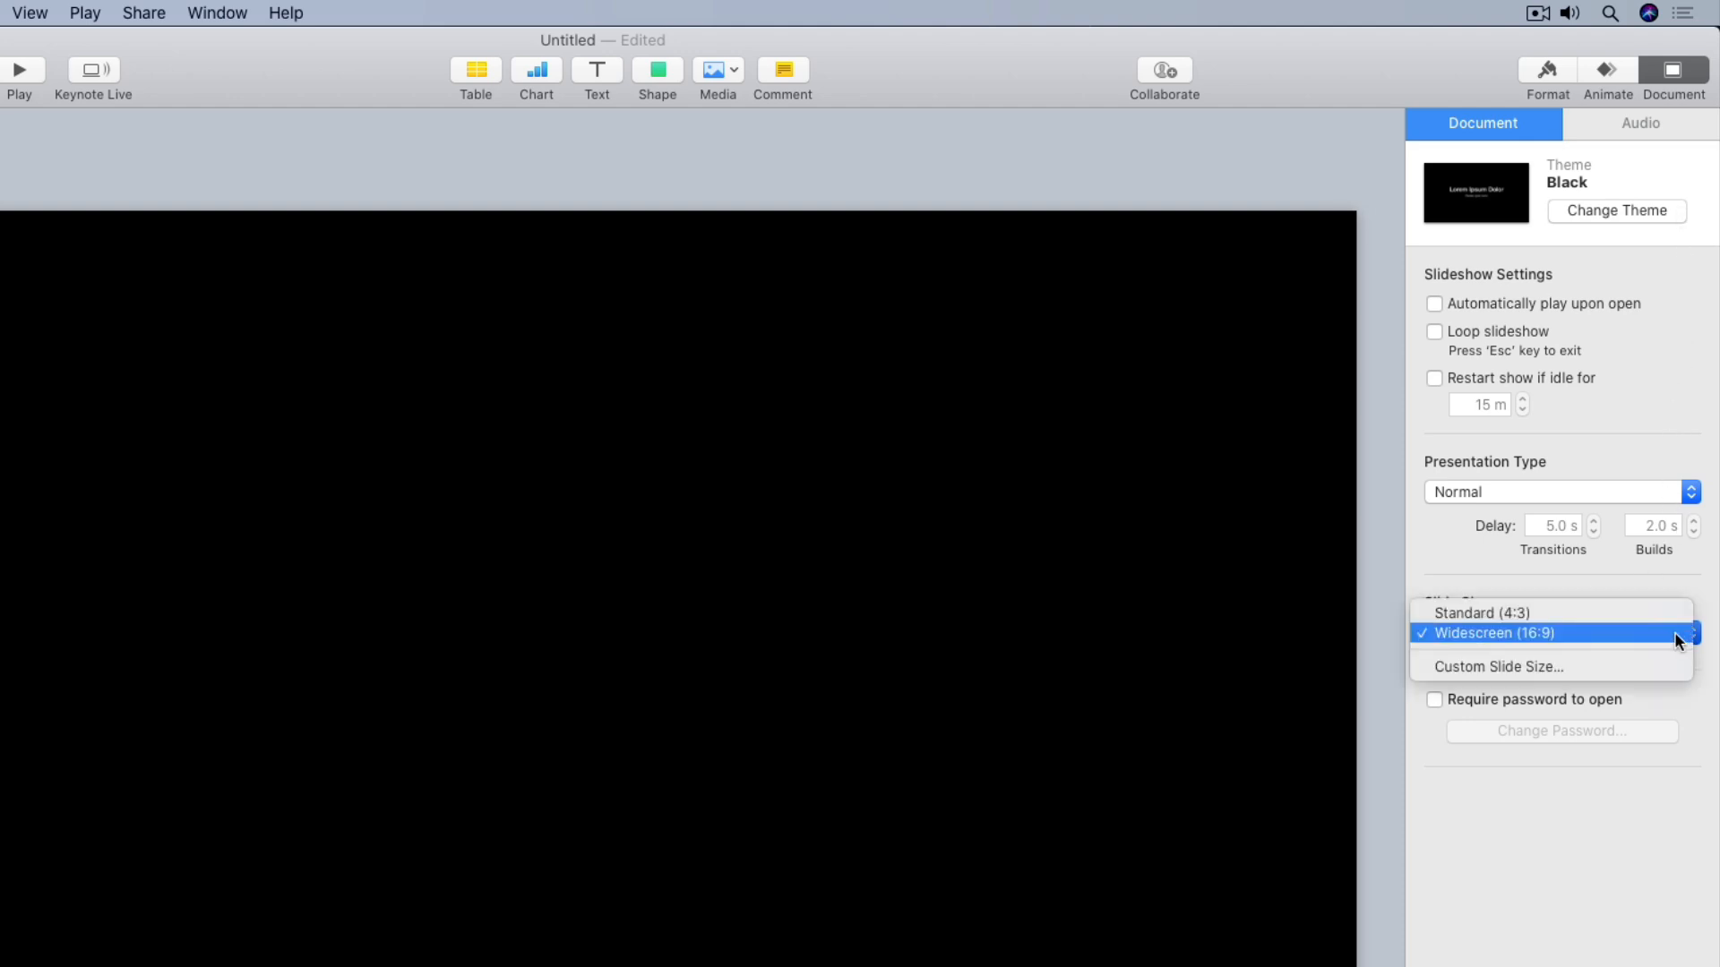
pyautogui.click(1583, 672)
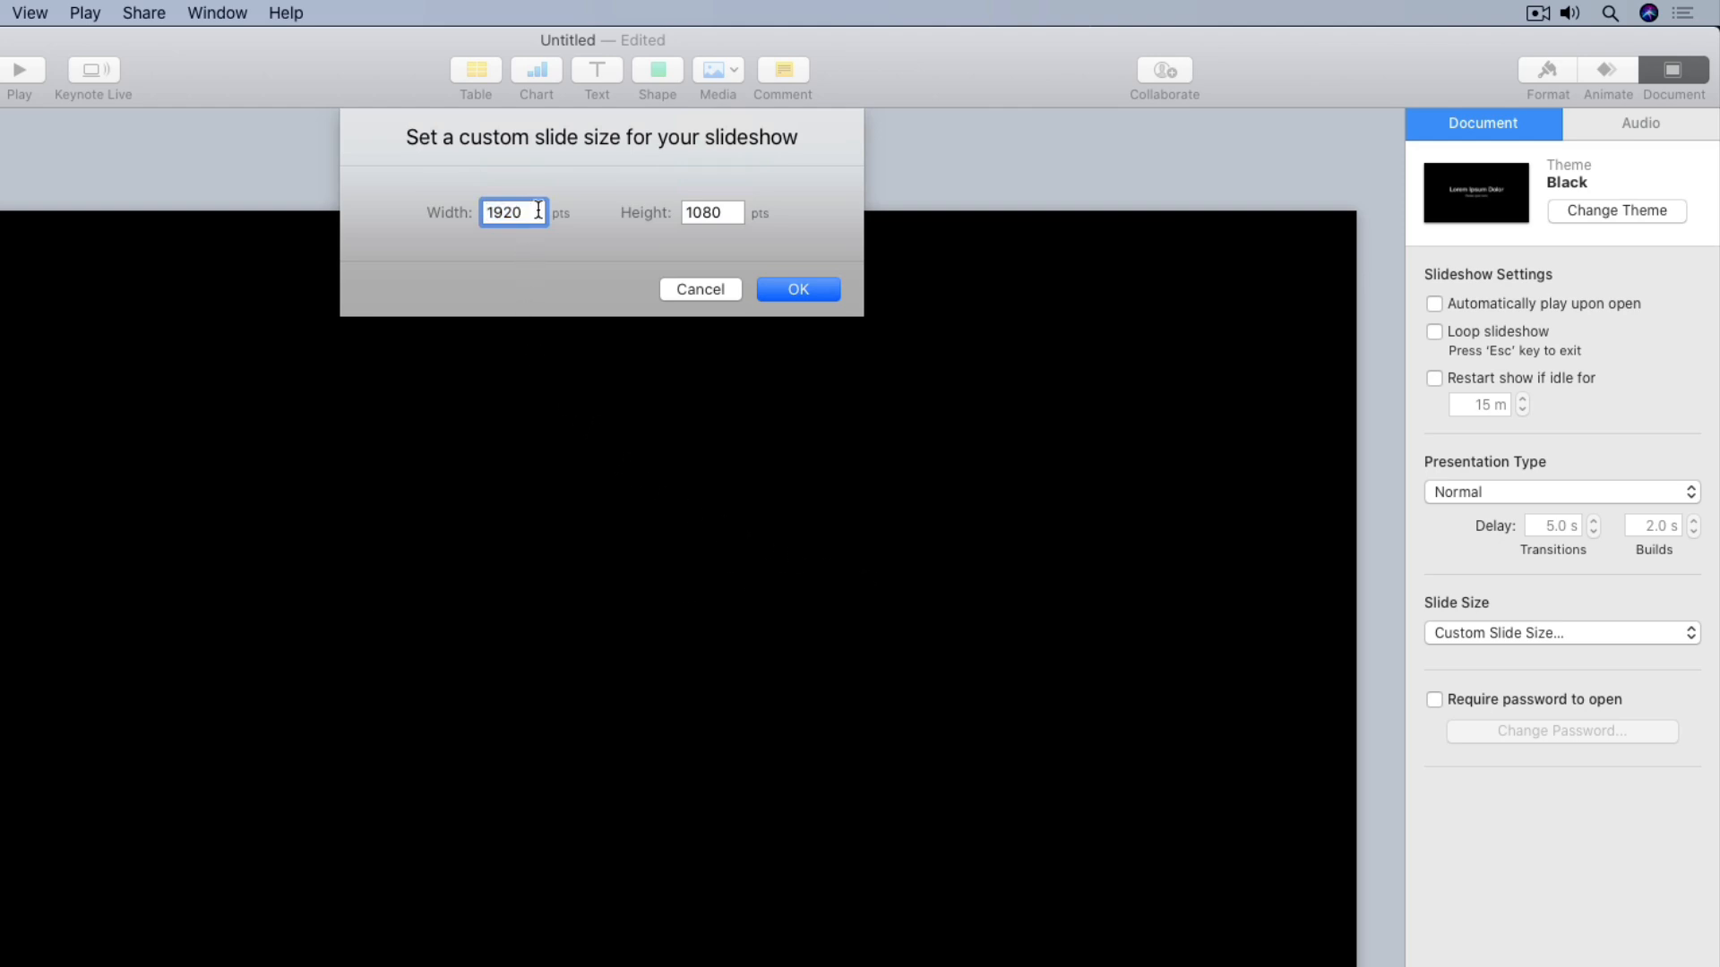
pyautogui.write('1080')
pyautogui.press('Tab')
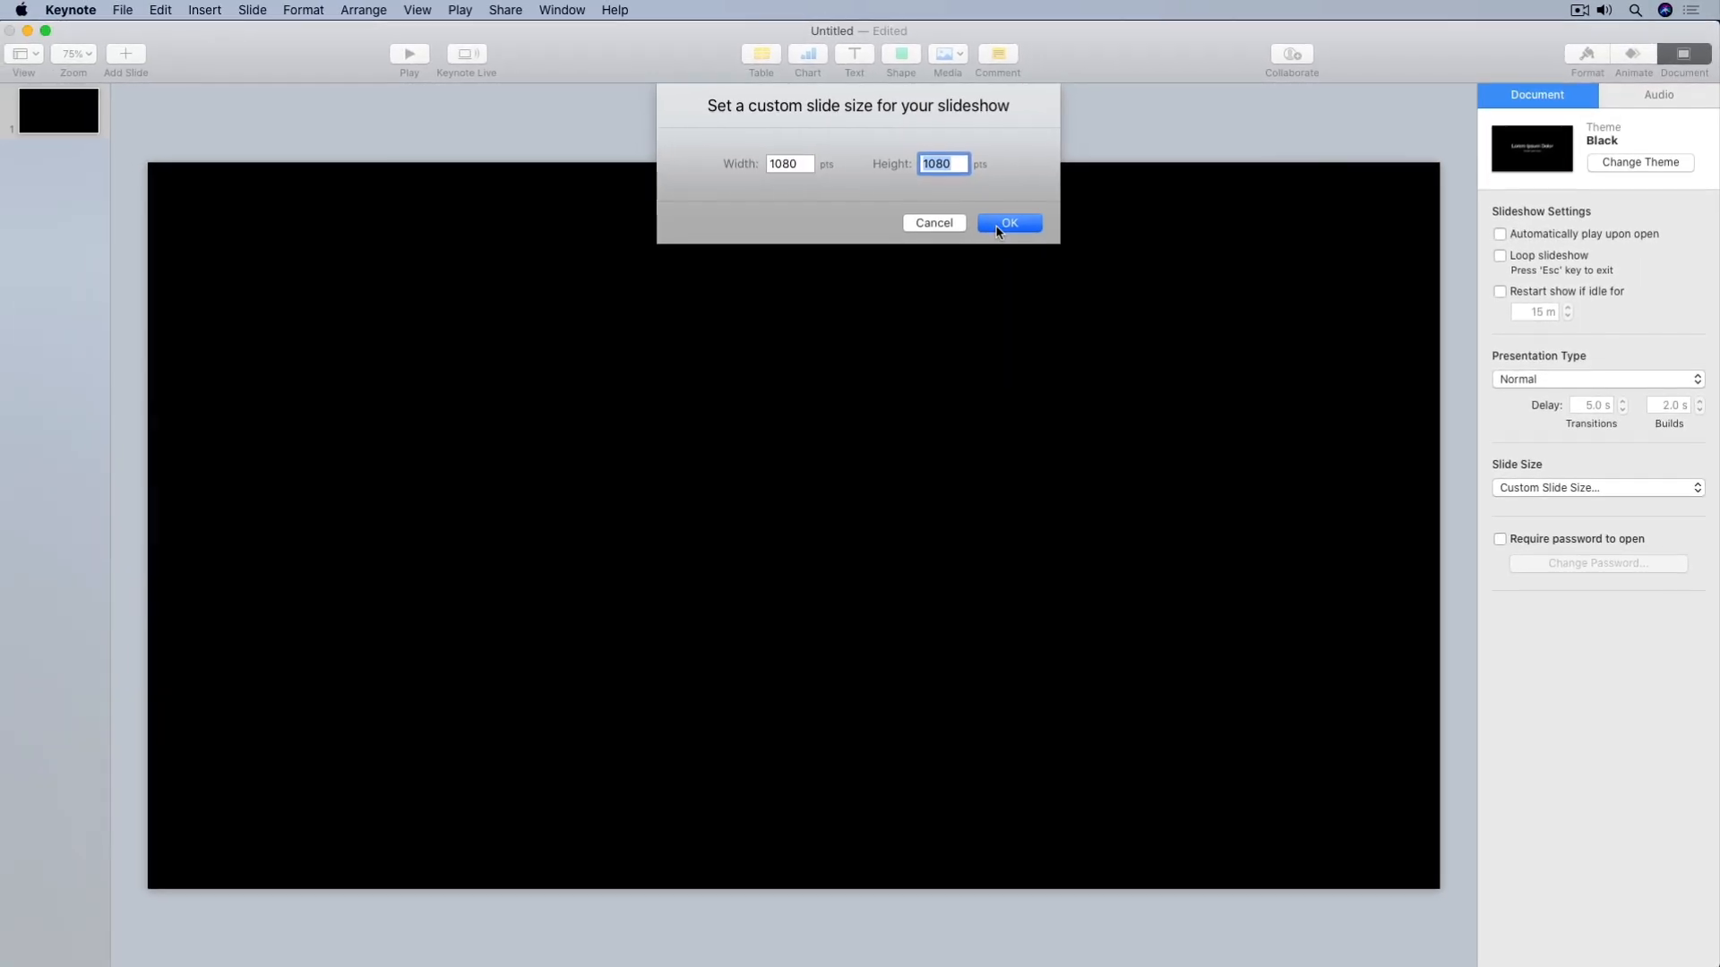
pyautogui.click(998, 224)
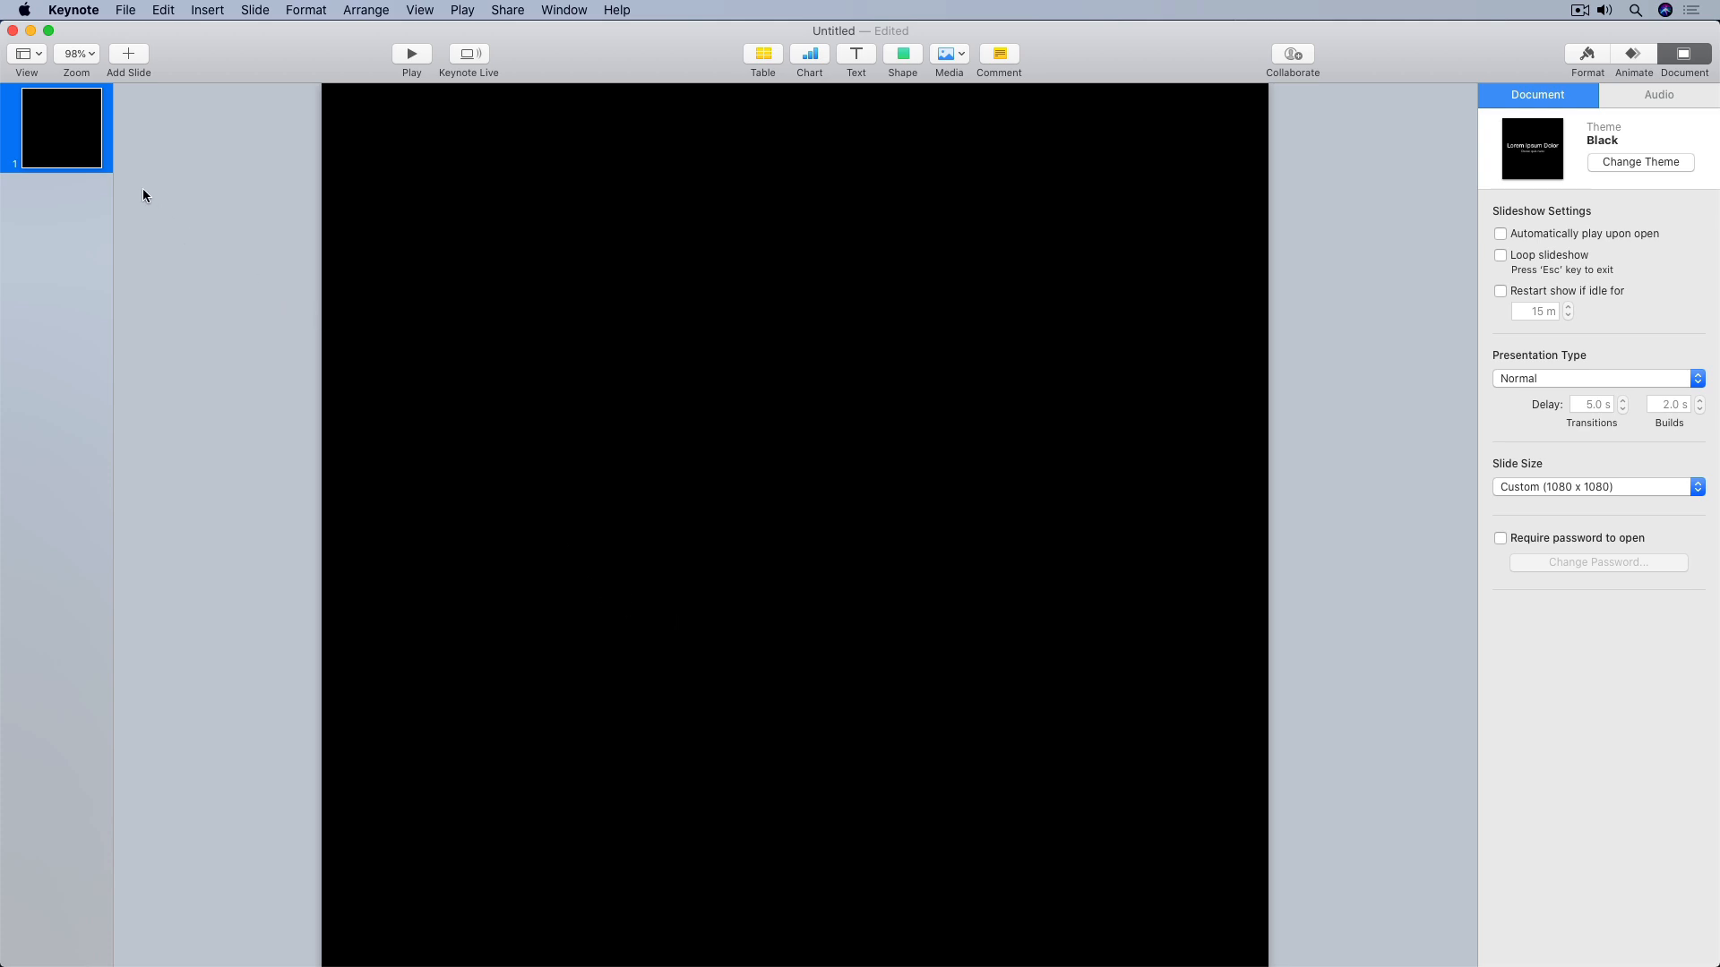
# Insert the video "Square Video Demo_Export.mp4" from the Desktop onto the square slide
pyautogui.click(82, 54)
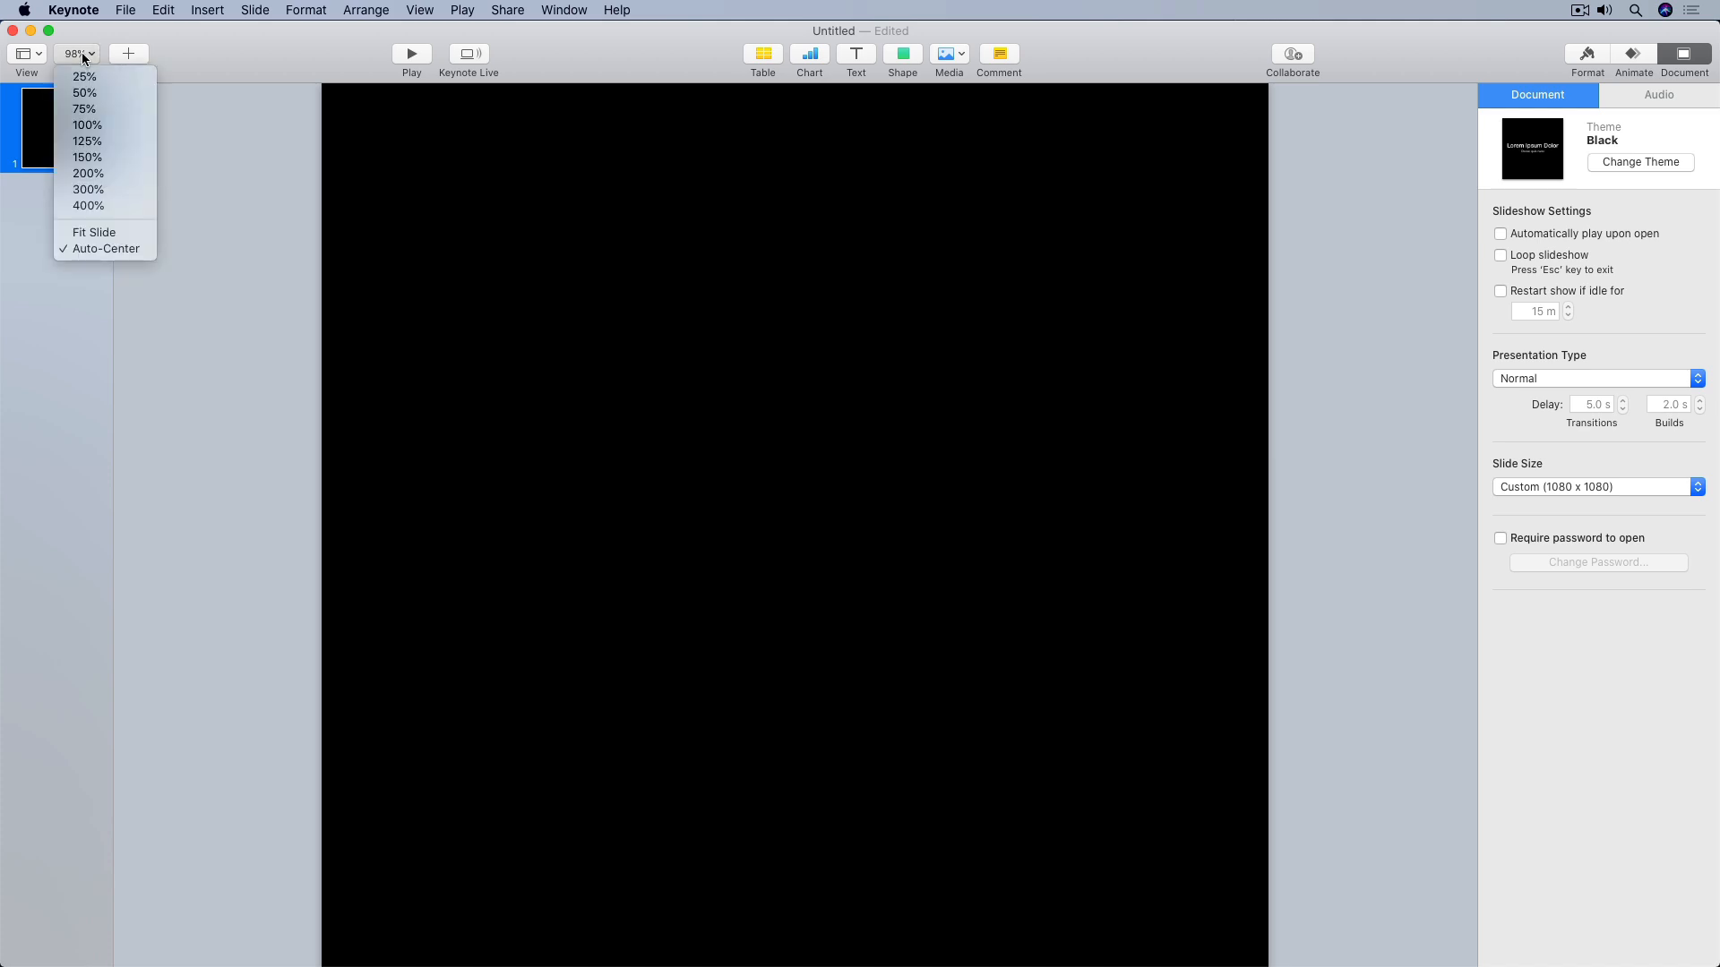
pyautogui.click(106, 109)
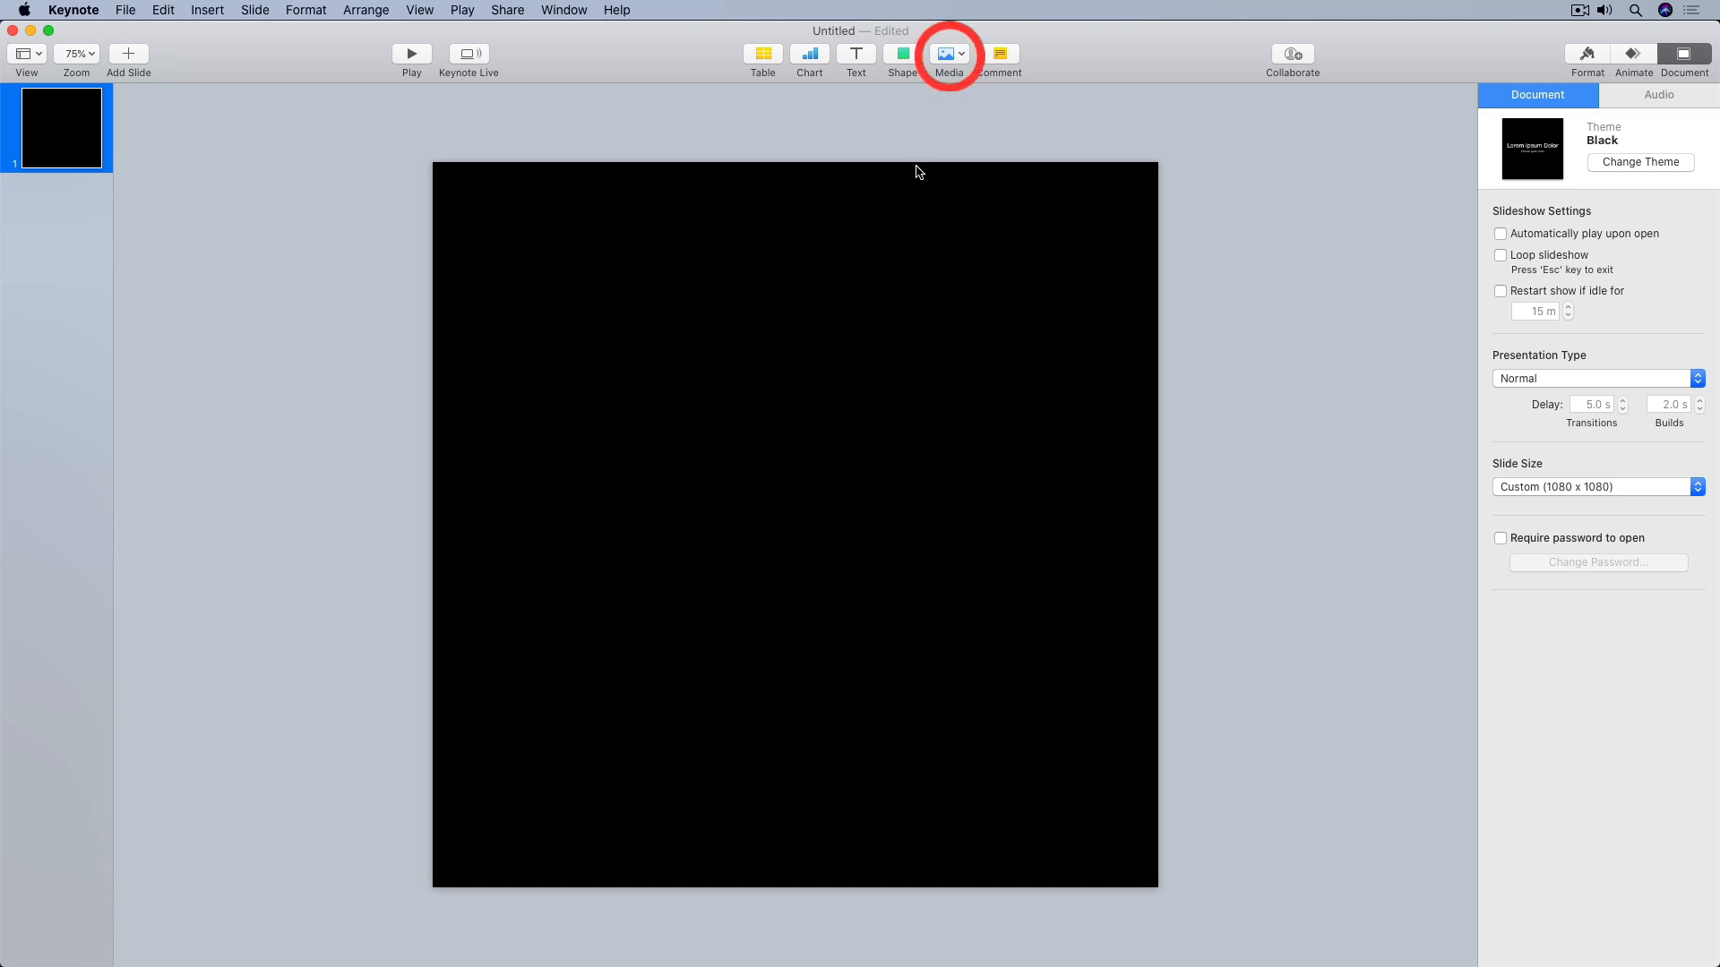
pyautogui.click(964, 59)
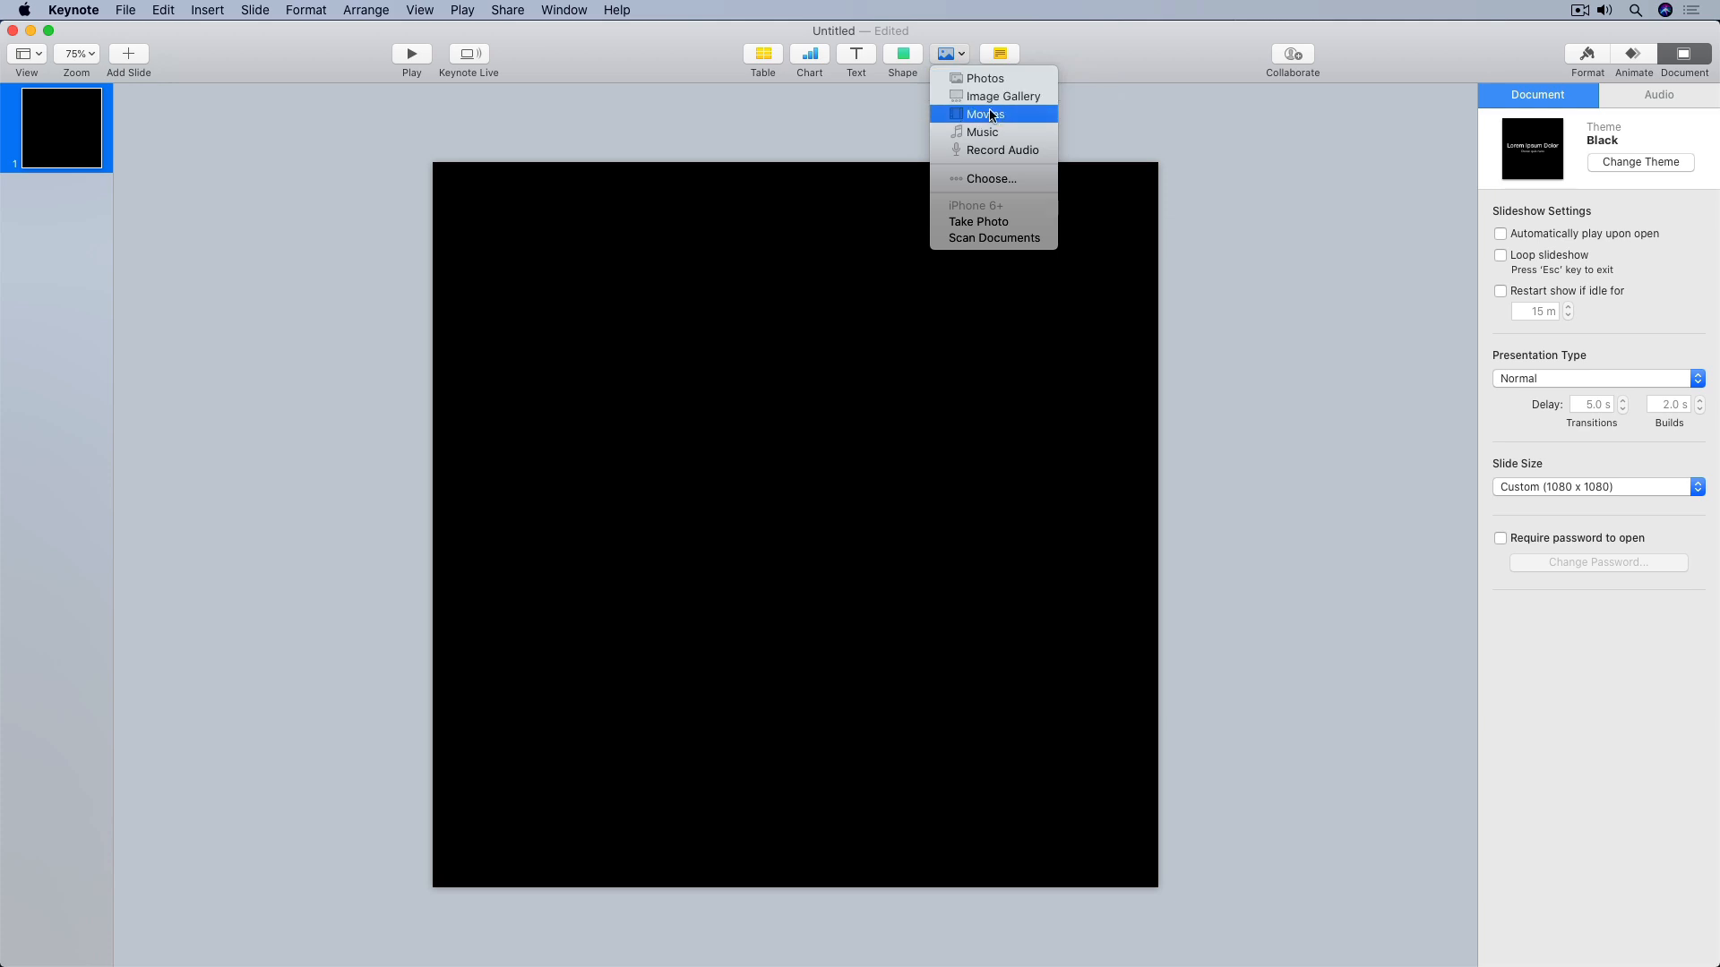
pyautogui.click(1023, 179)
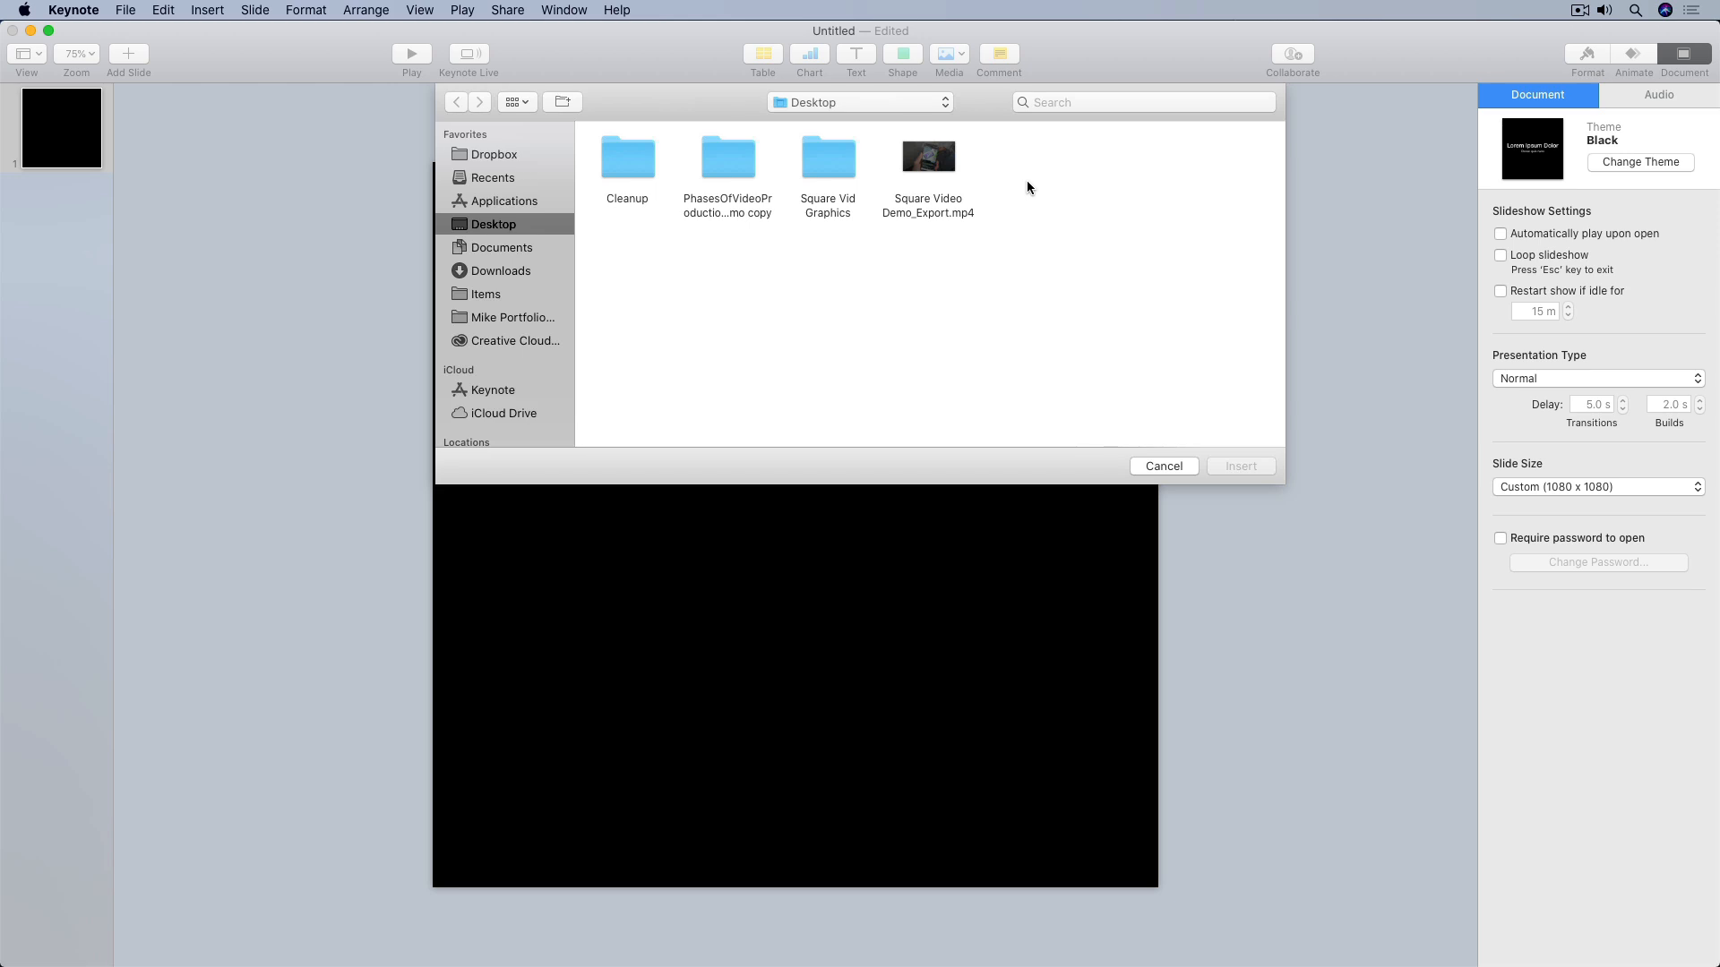
pyautogui.click(948, 160)
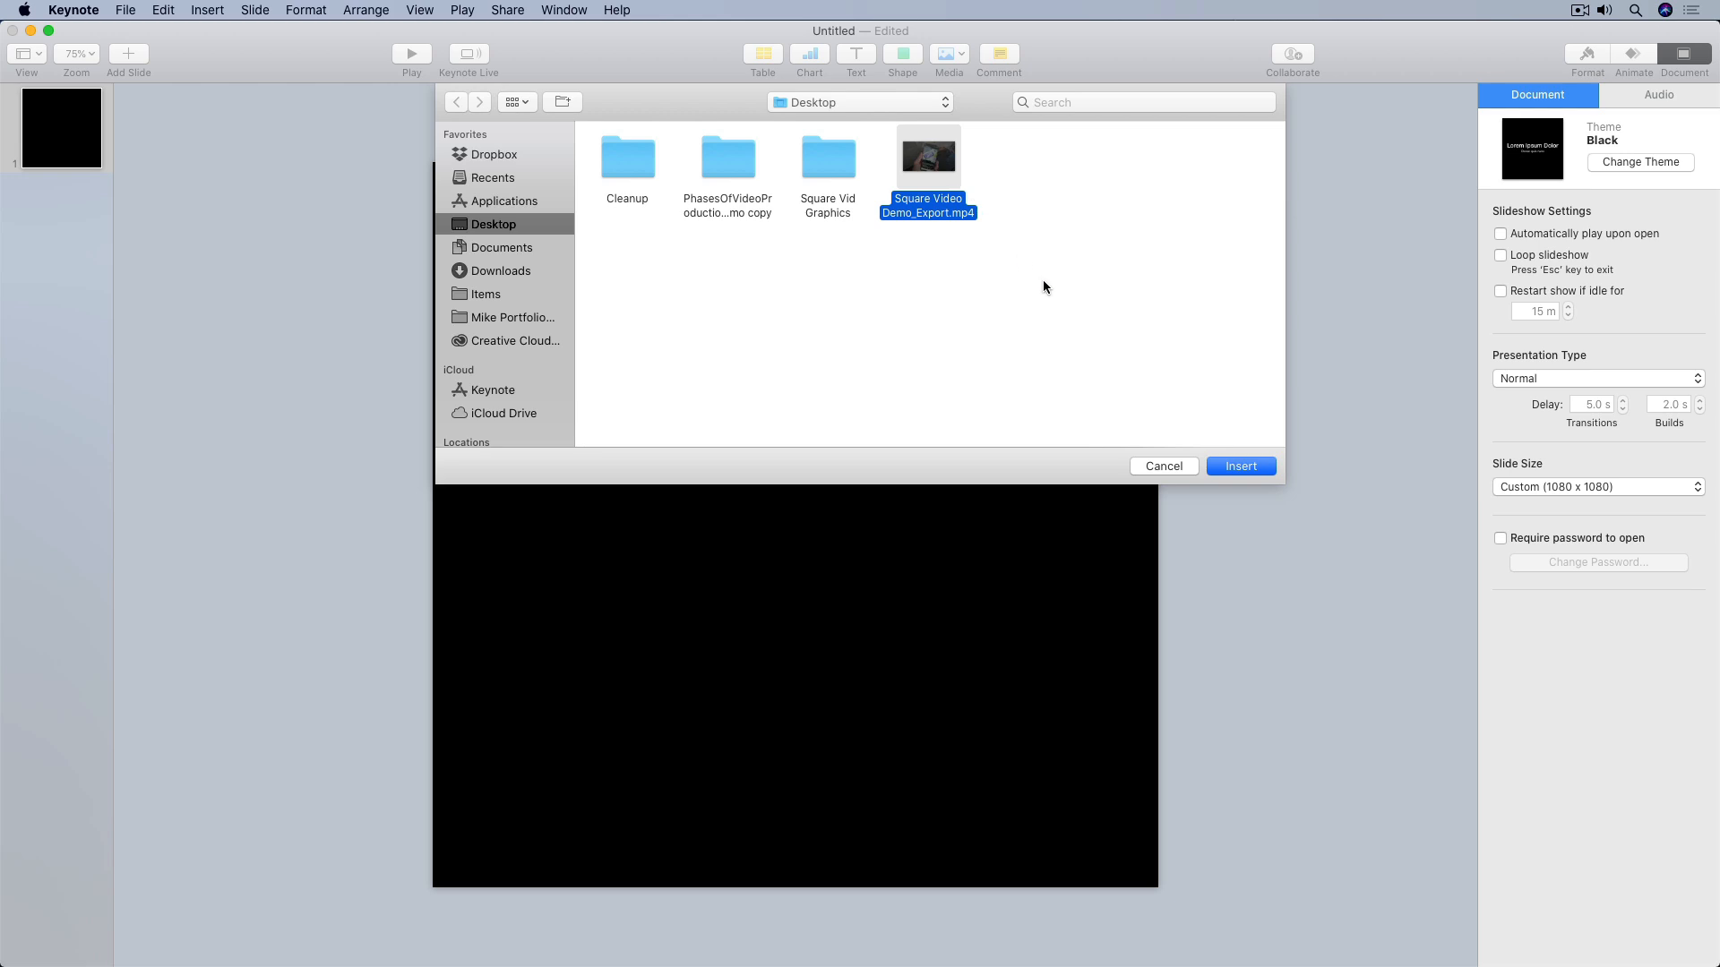
pyautogui.click(1230, 466)
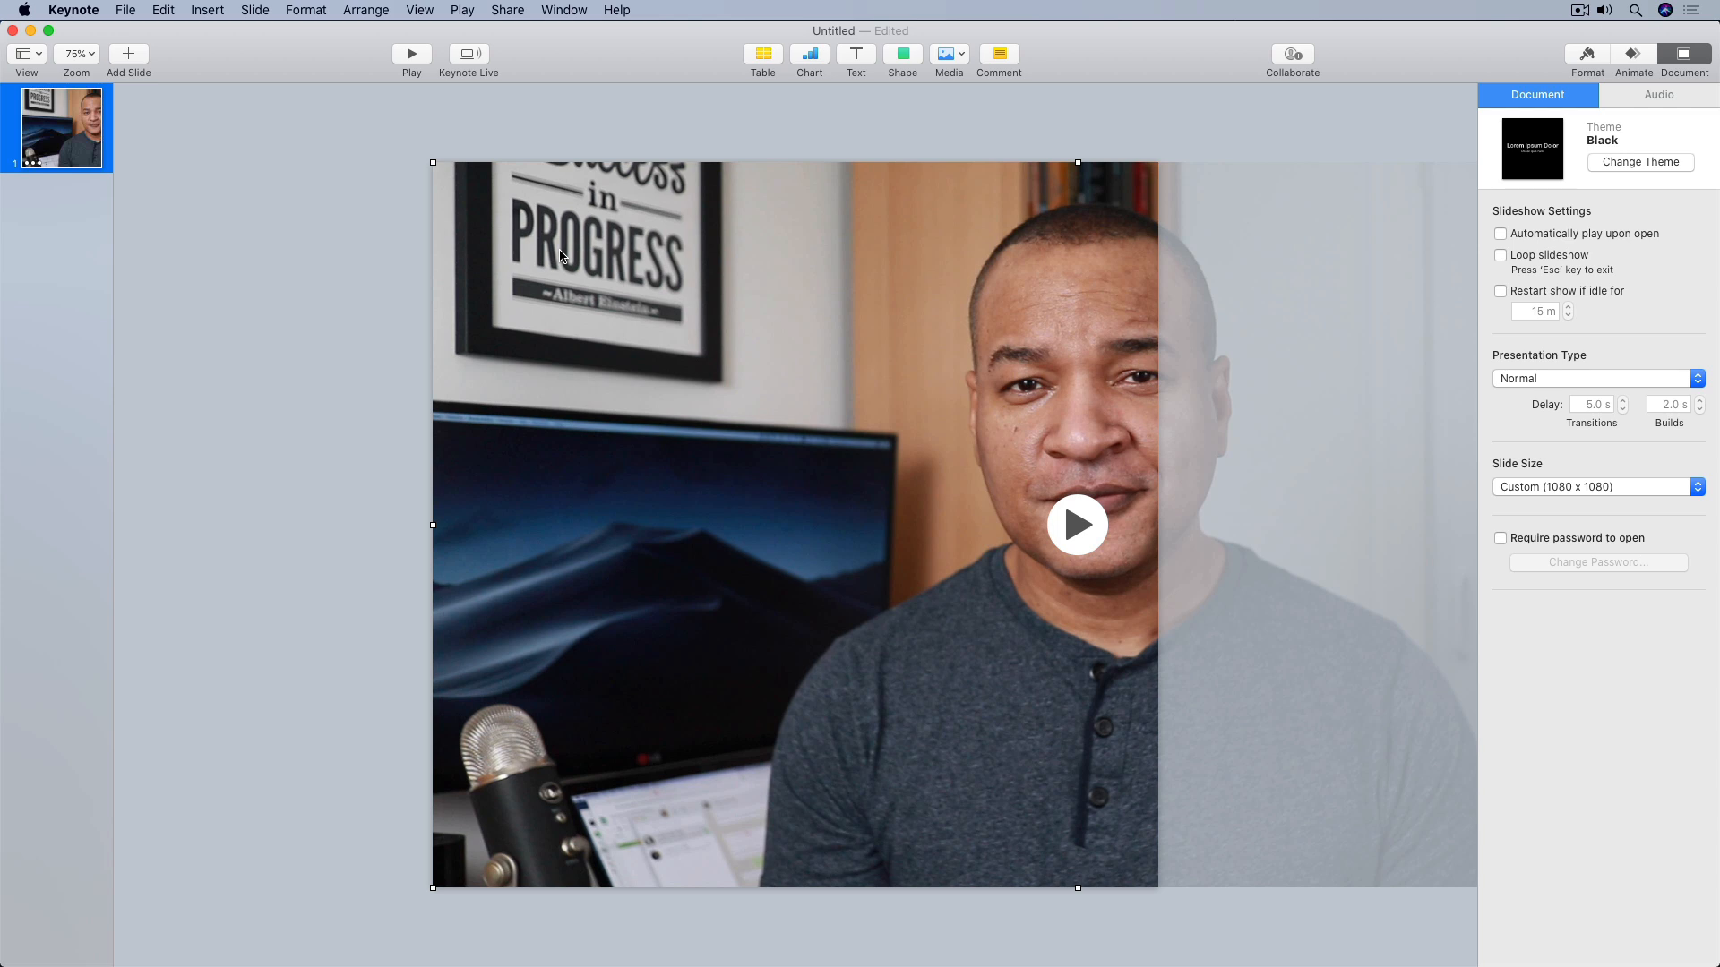
# Scale the inserted video down to the slide's full width and center it vertically between equal black bands
pyautogui.moveTo(429, 163); pyautogui.dragTo(511, 388)
pyautogui.moveTo(1216, 272); pyautogui.dragTo(1159, 303)
pyautogui.moveTo(437, 303); pyautogui.dragTo(430, 299)
pyautogui.moveTo(890, 416); pyautogui.dragTo(891, 437)
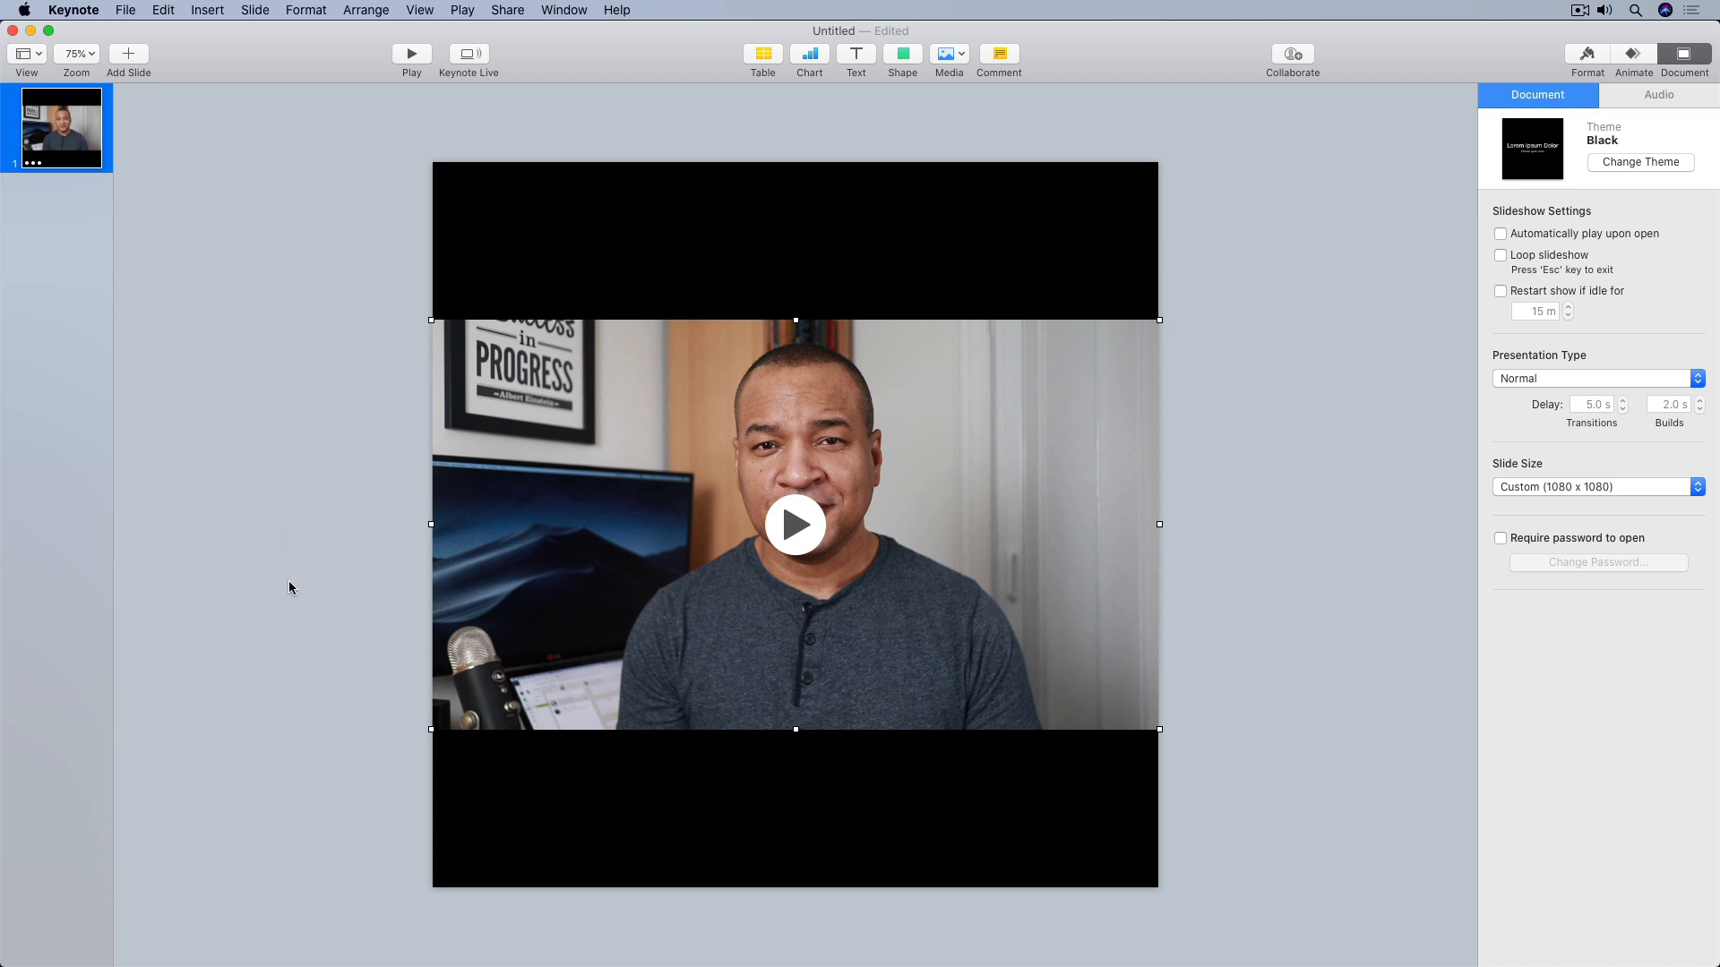
# Set the slide video's repeat option to None and turn off starting the movie on click
pyautogui.click(1190, 547)
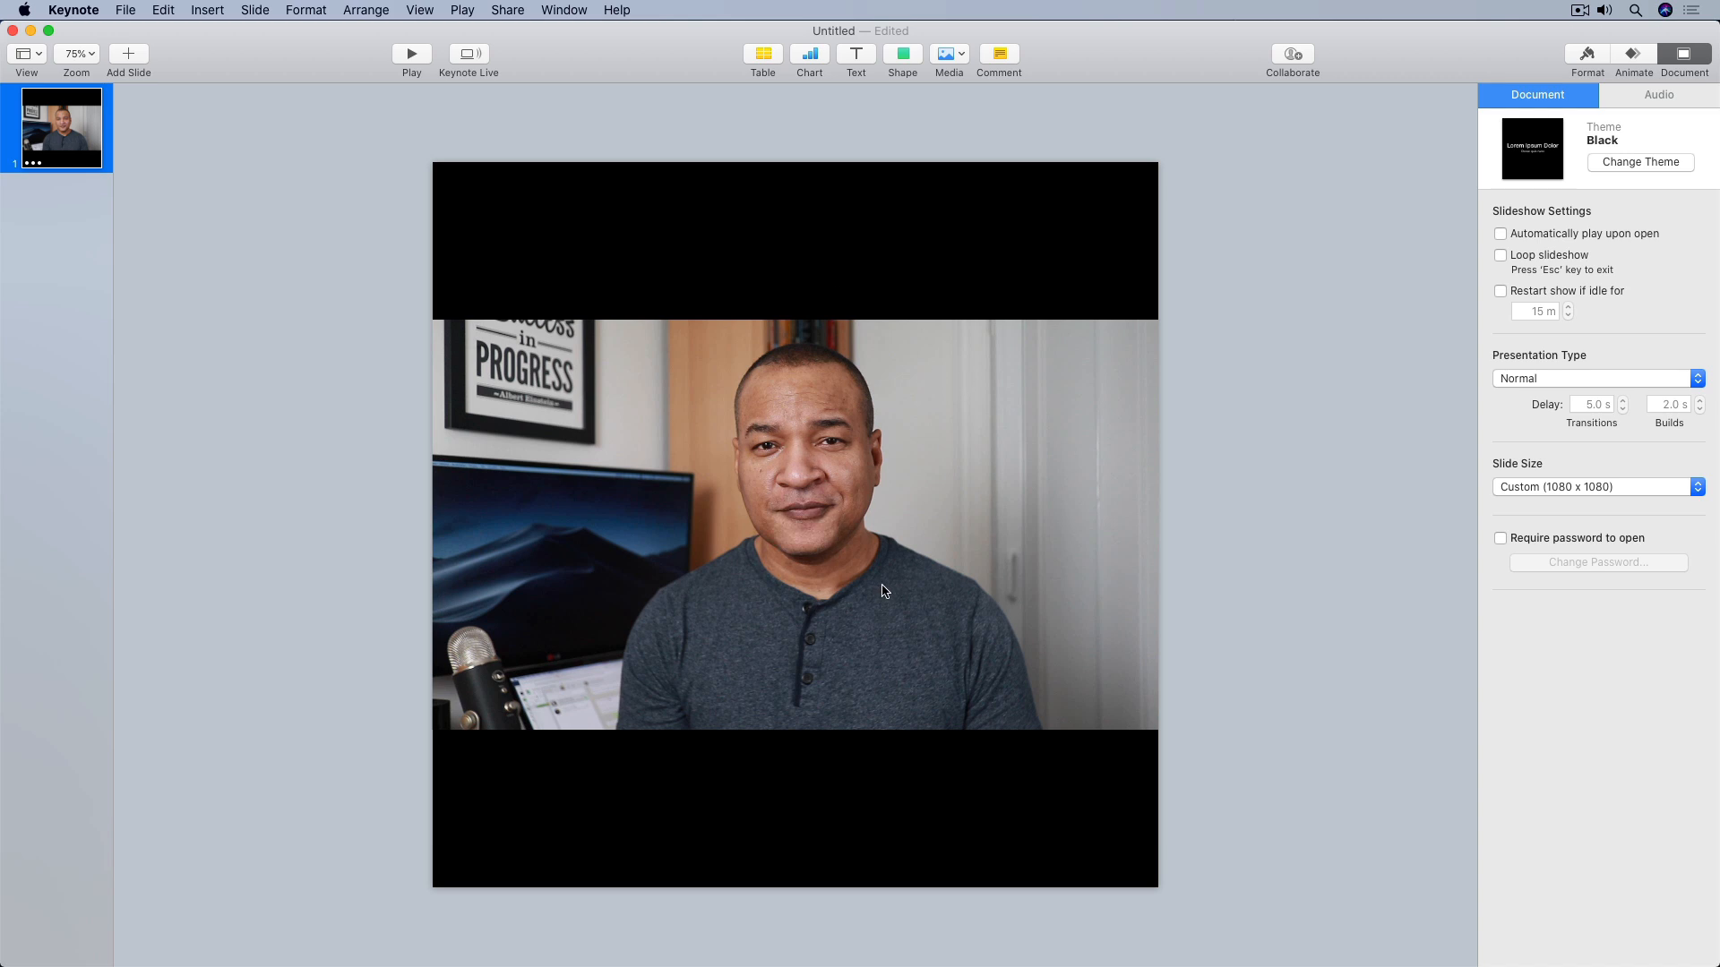
pyautogui.click(671, 451)
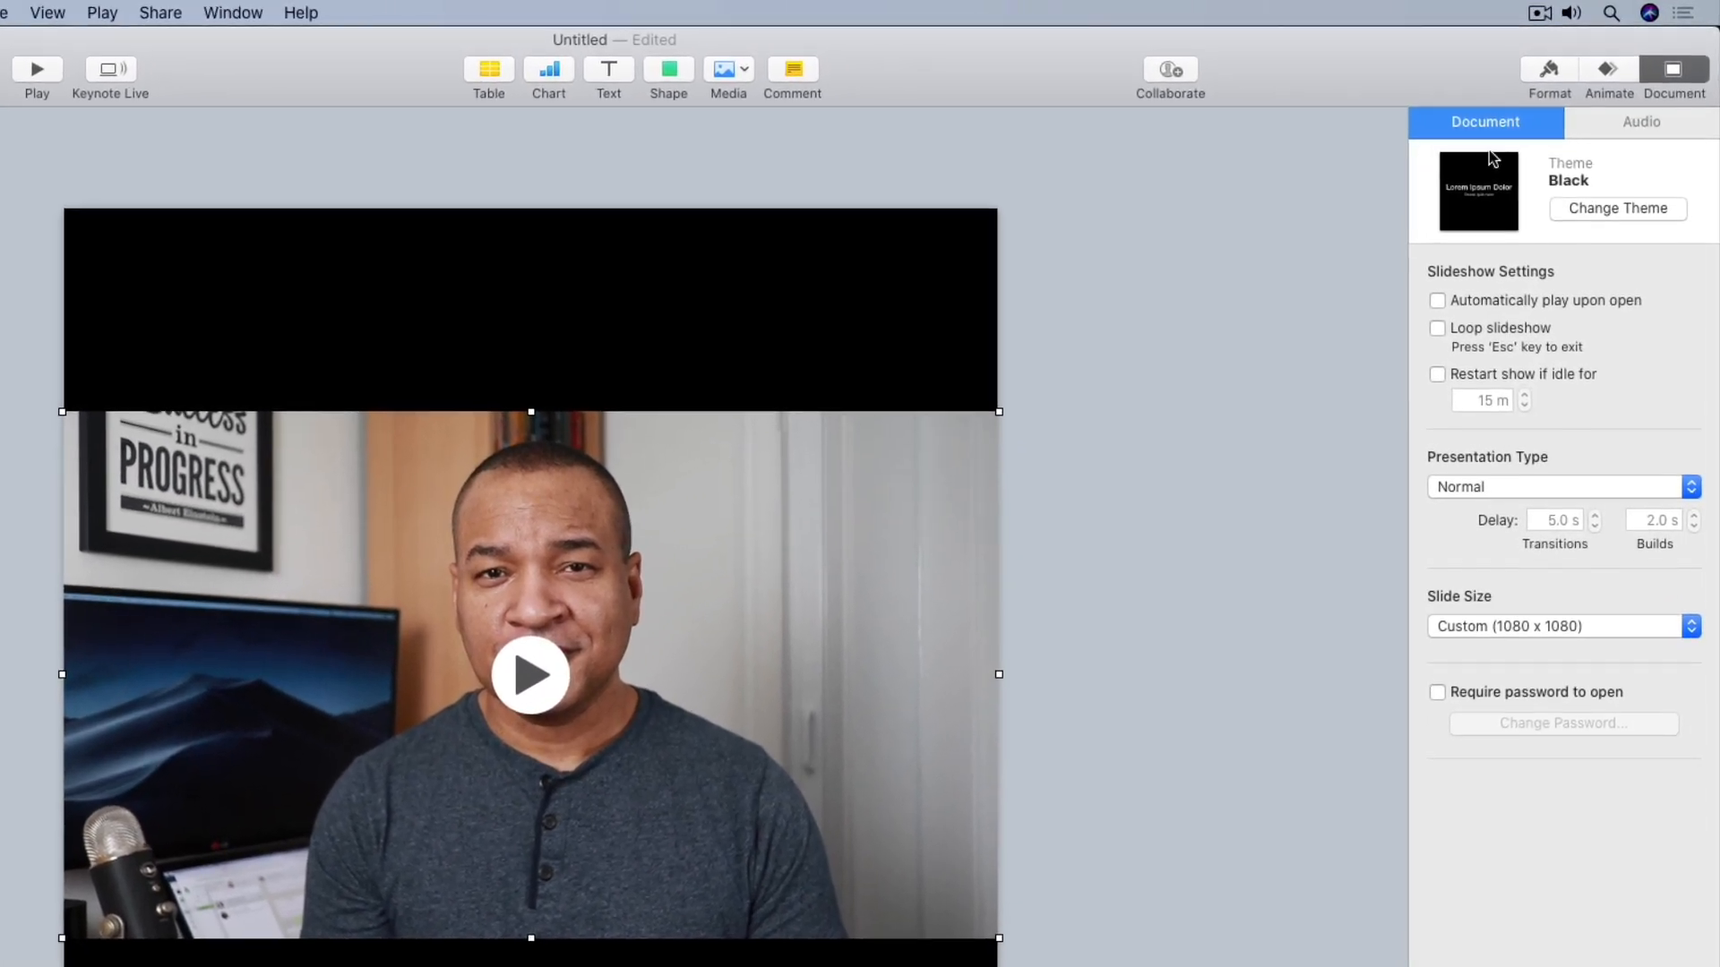
pyautogui.click(1543, 72)
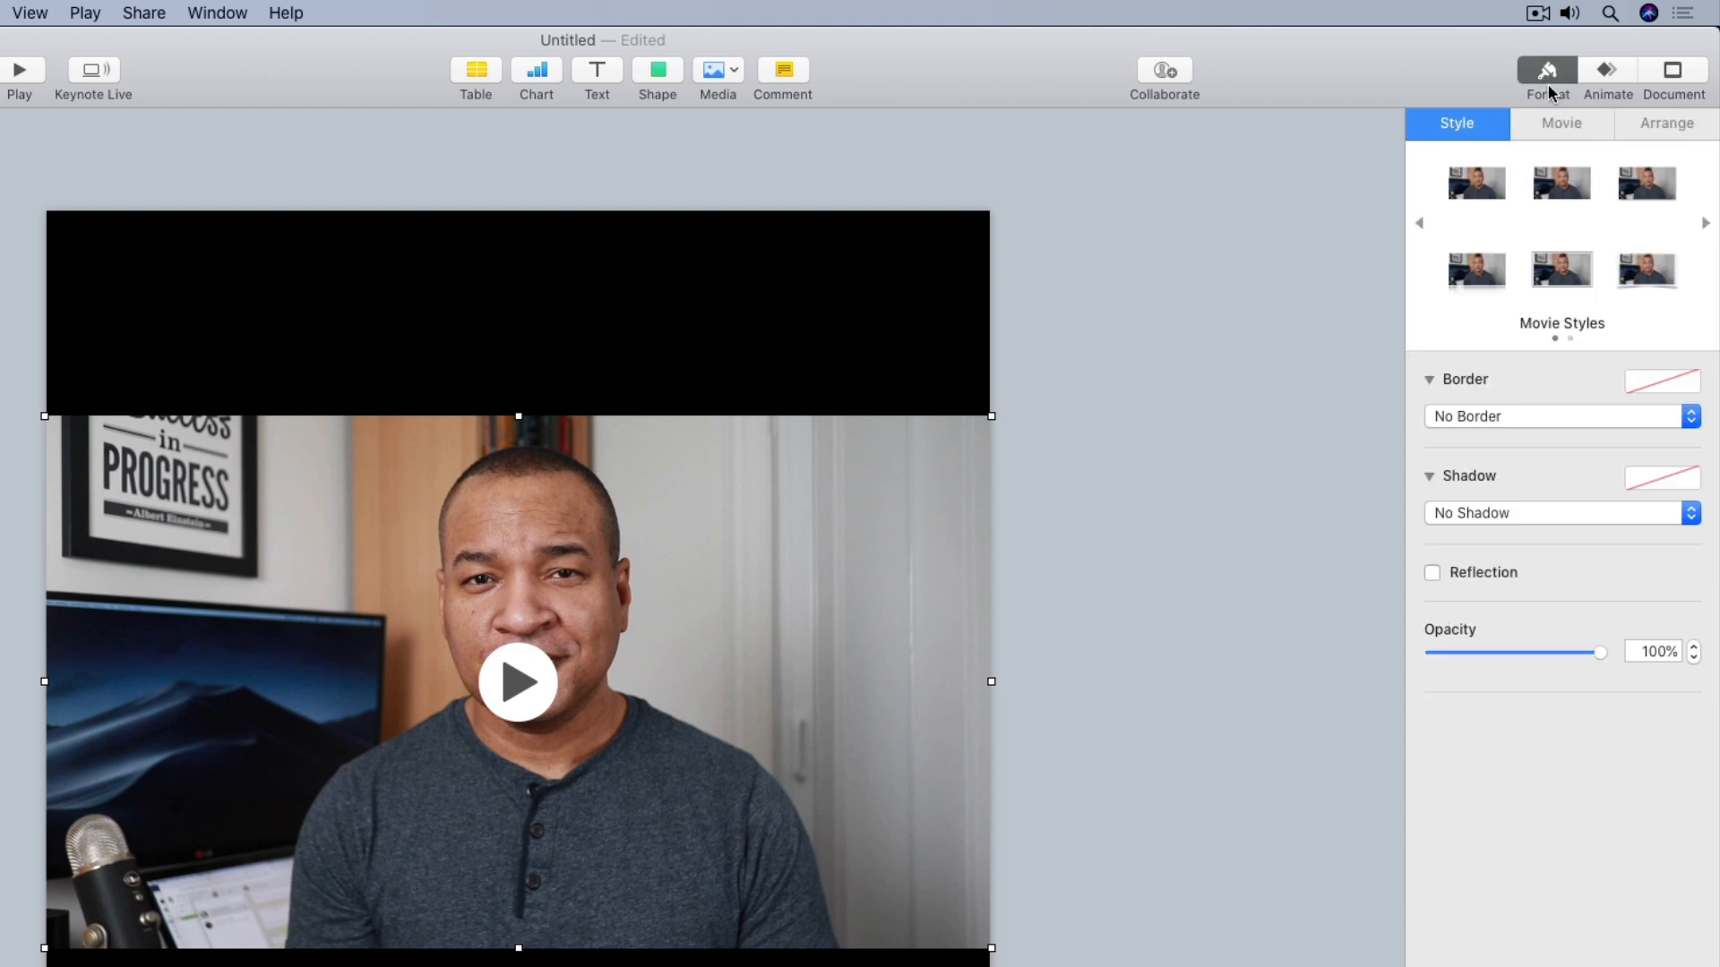
pyautogui.click(1557, 123)
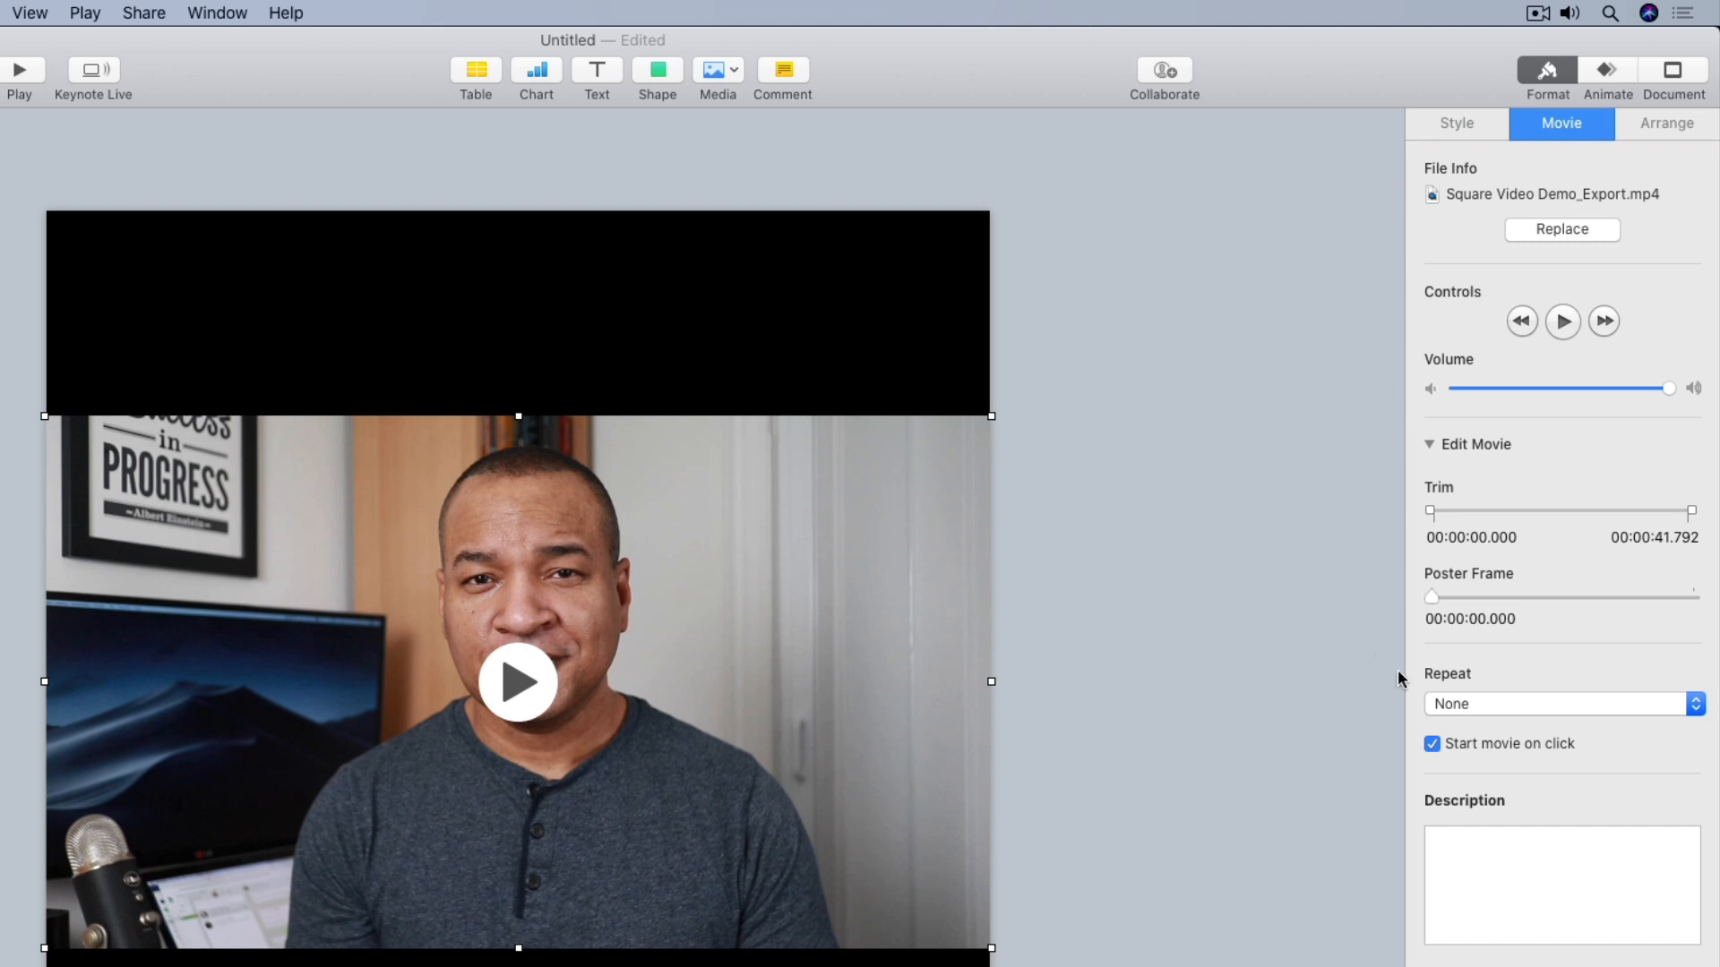
pyautogui.click(1491, 705)
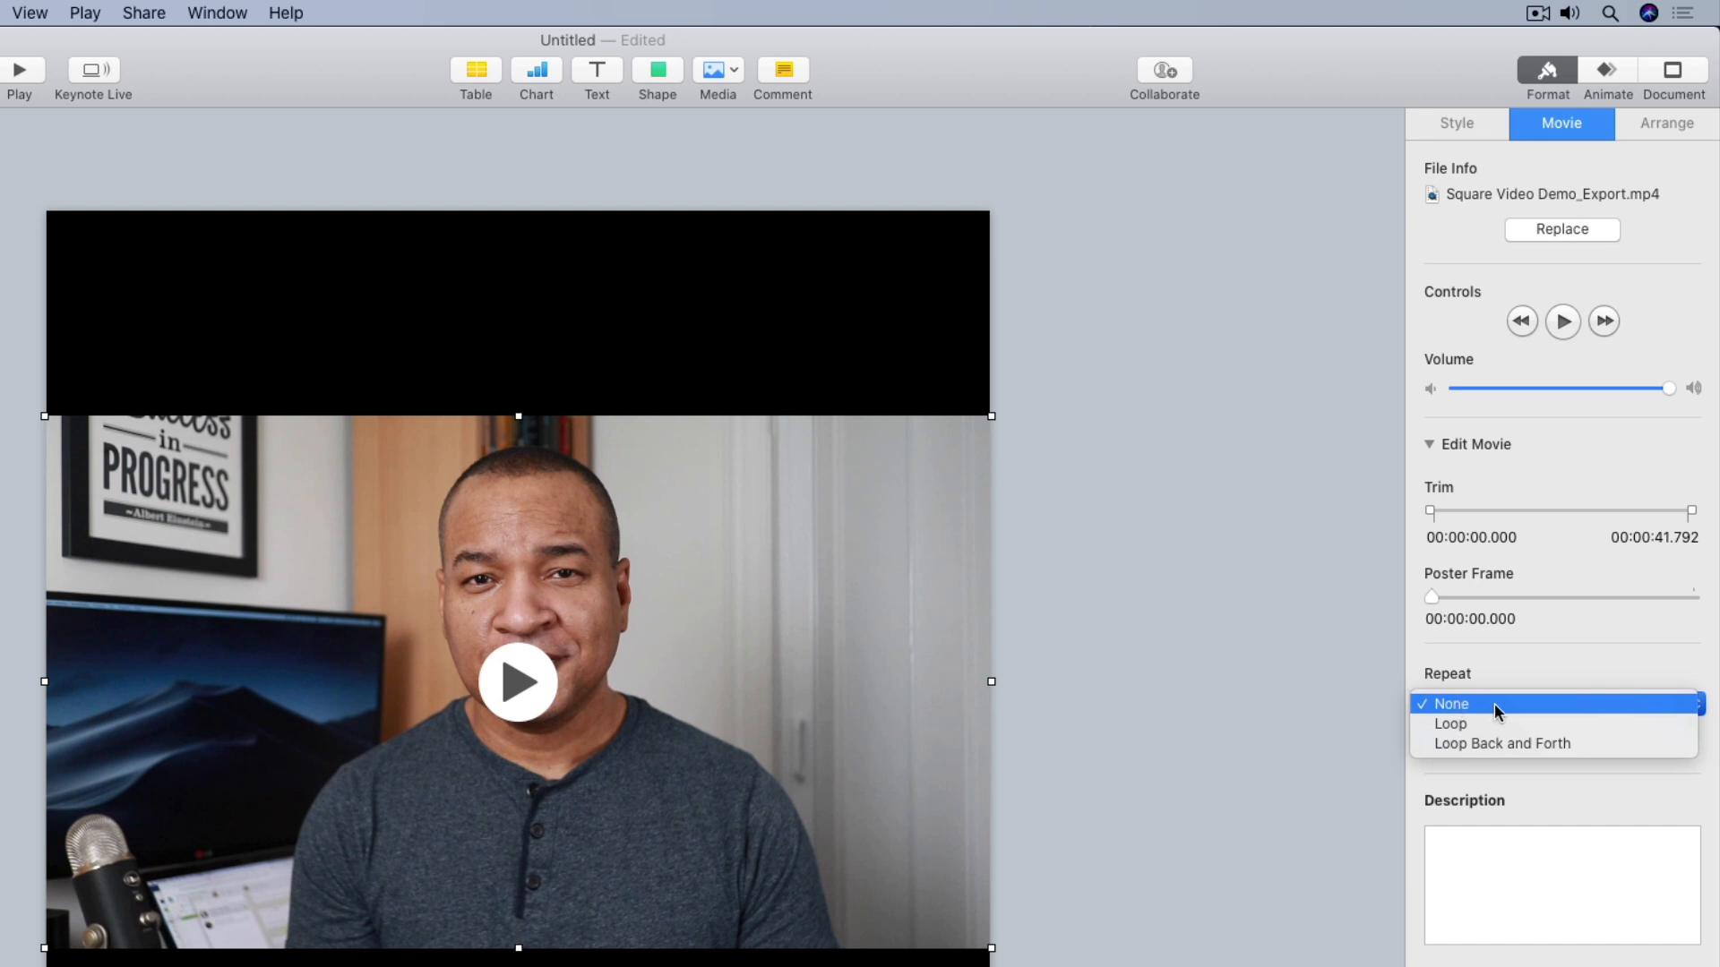
pyautogui.click(1460, 704)
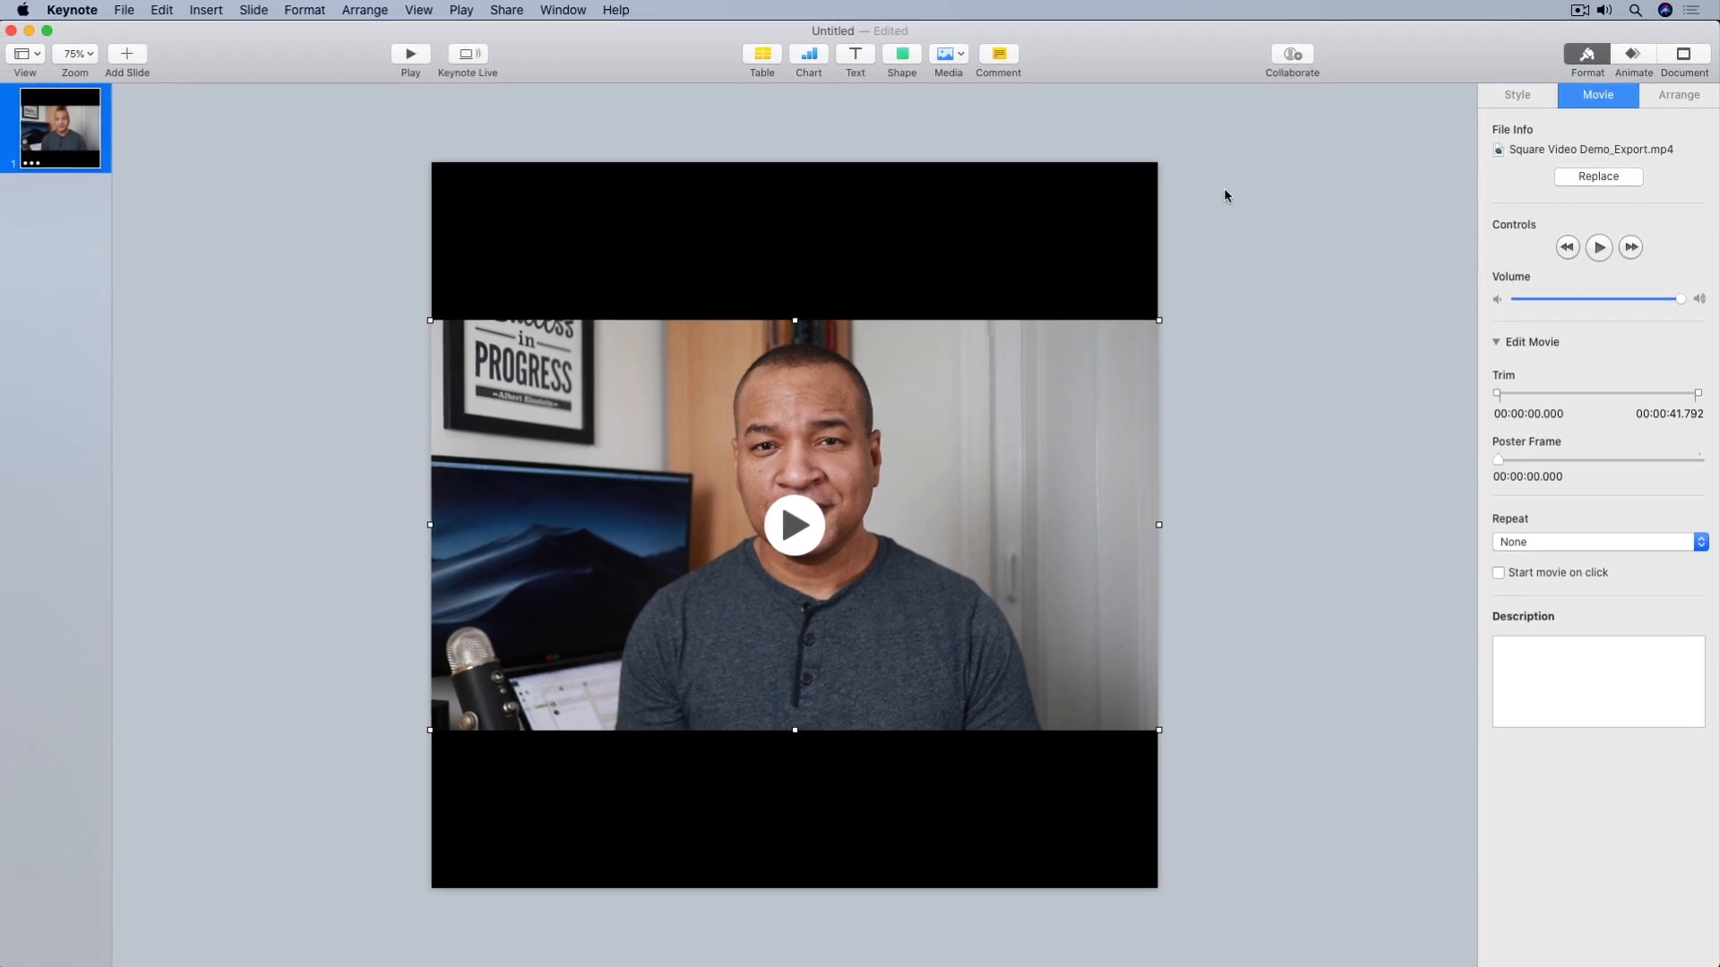
# Fill the slide background with a solid medium blue
pyautogui.click(1223, 226)
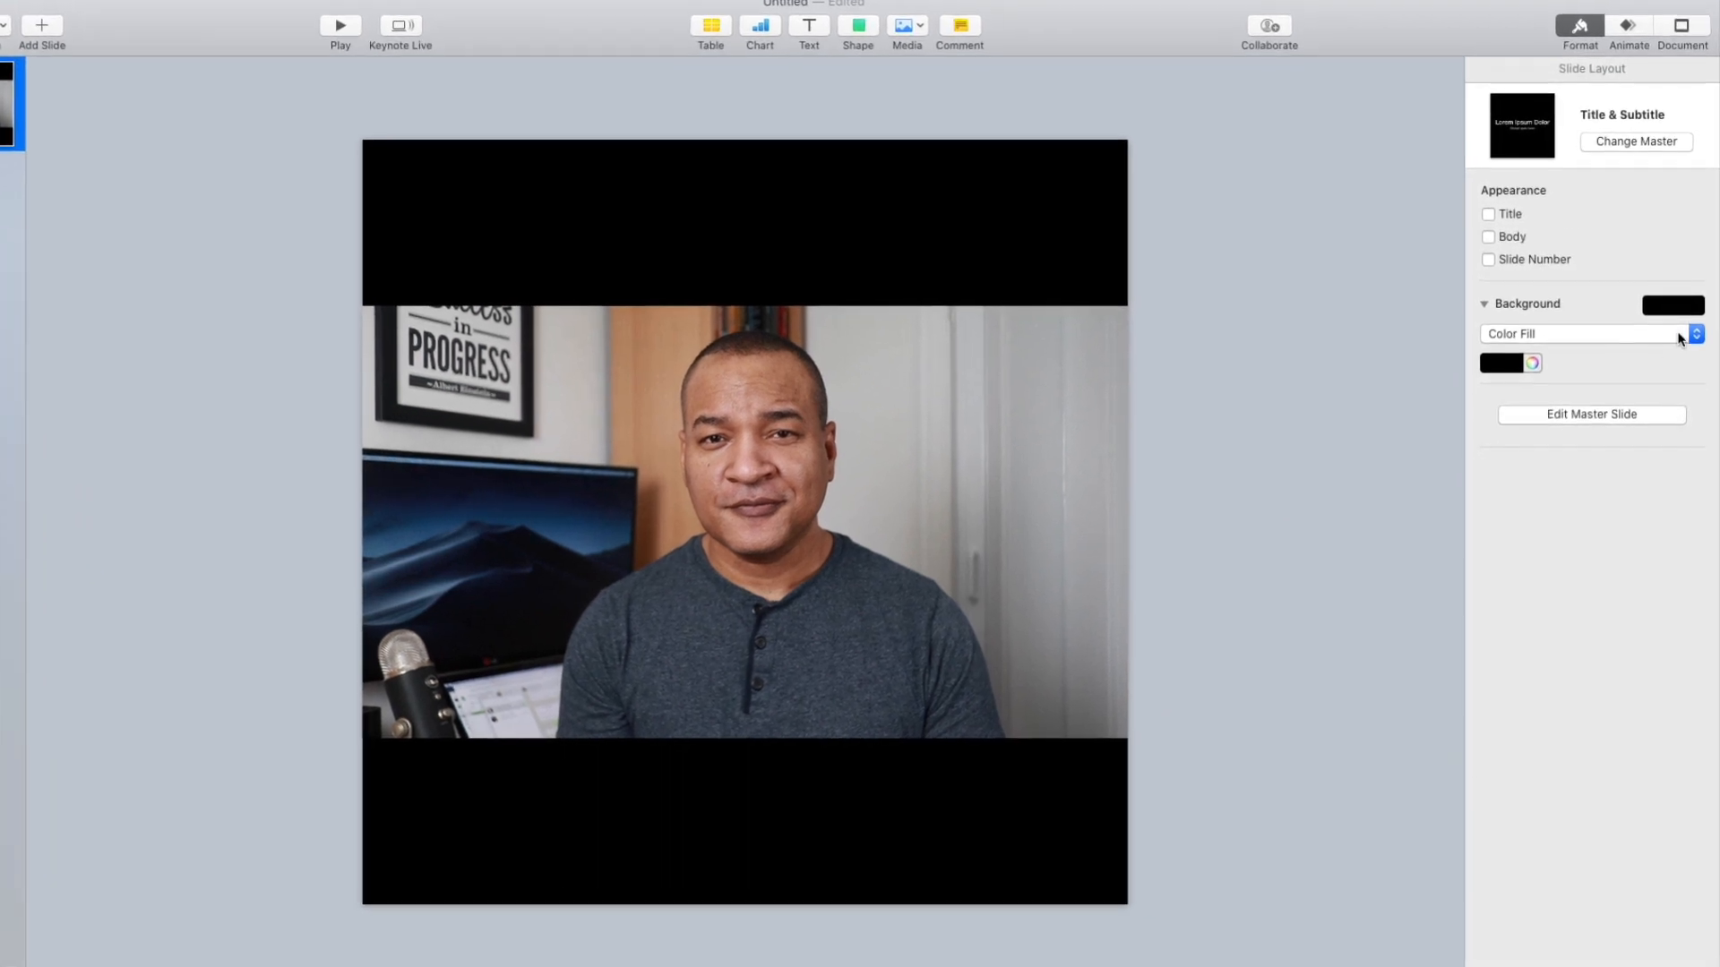
pyautogui.click(1683, 306)
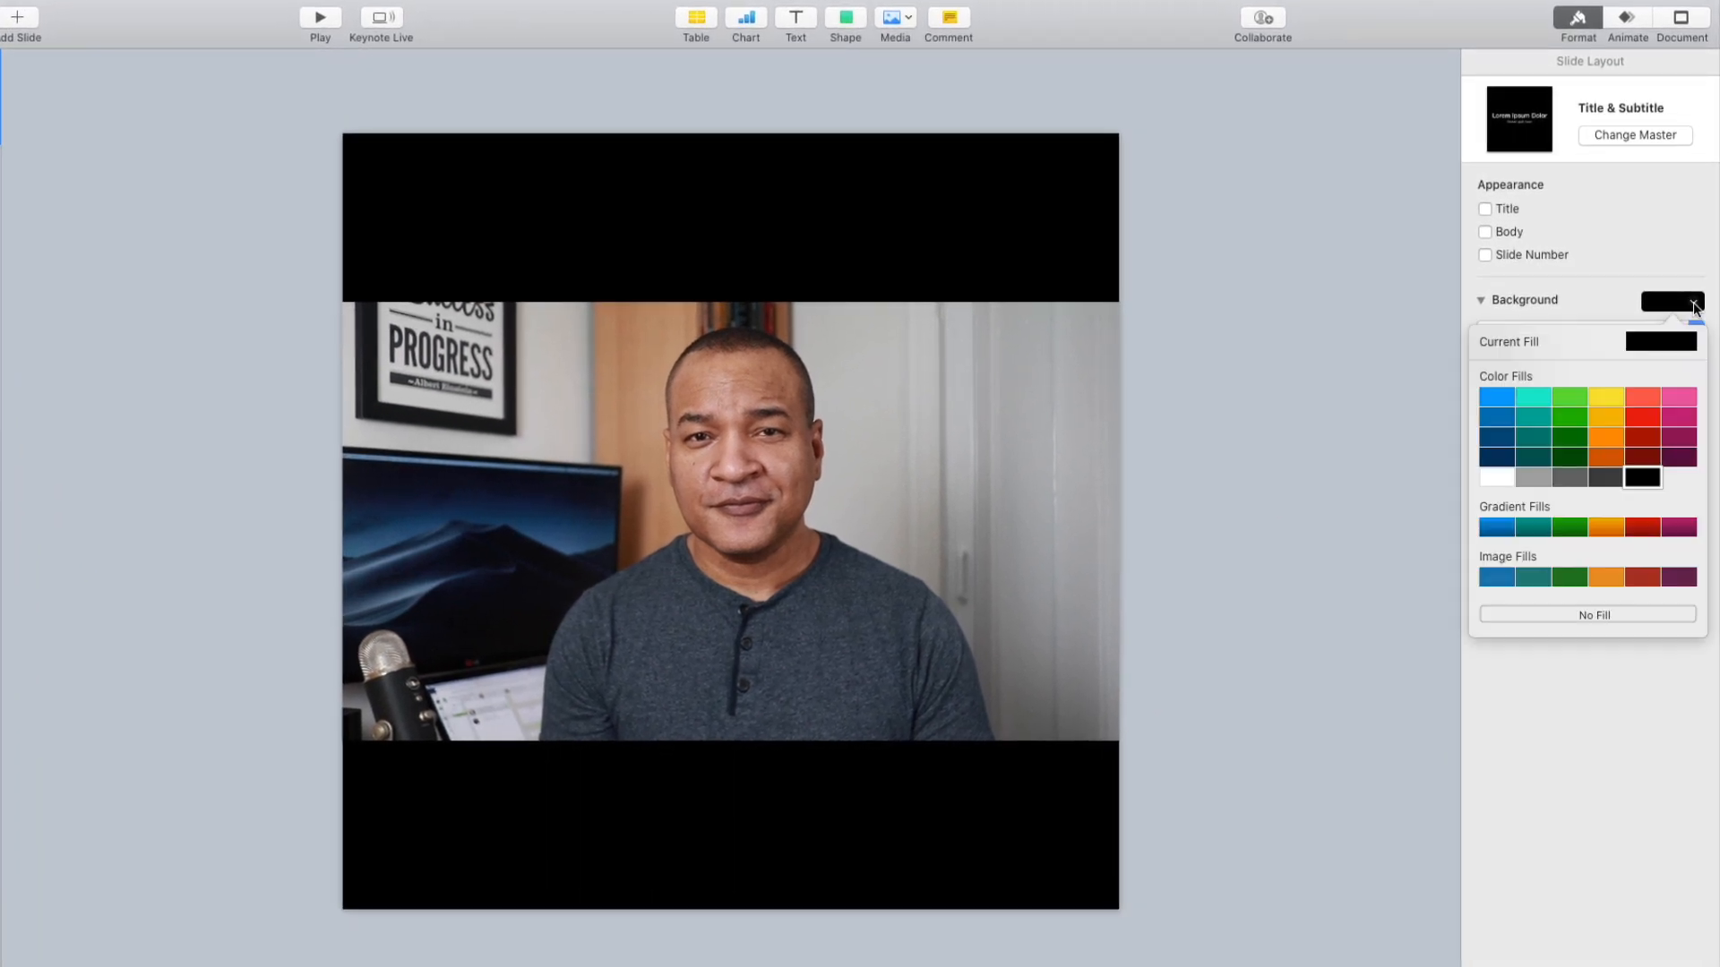
pyautogui.click(1507, 421)
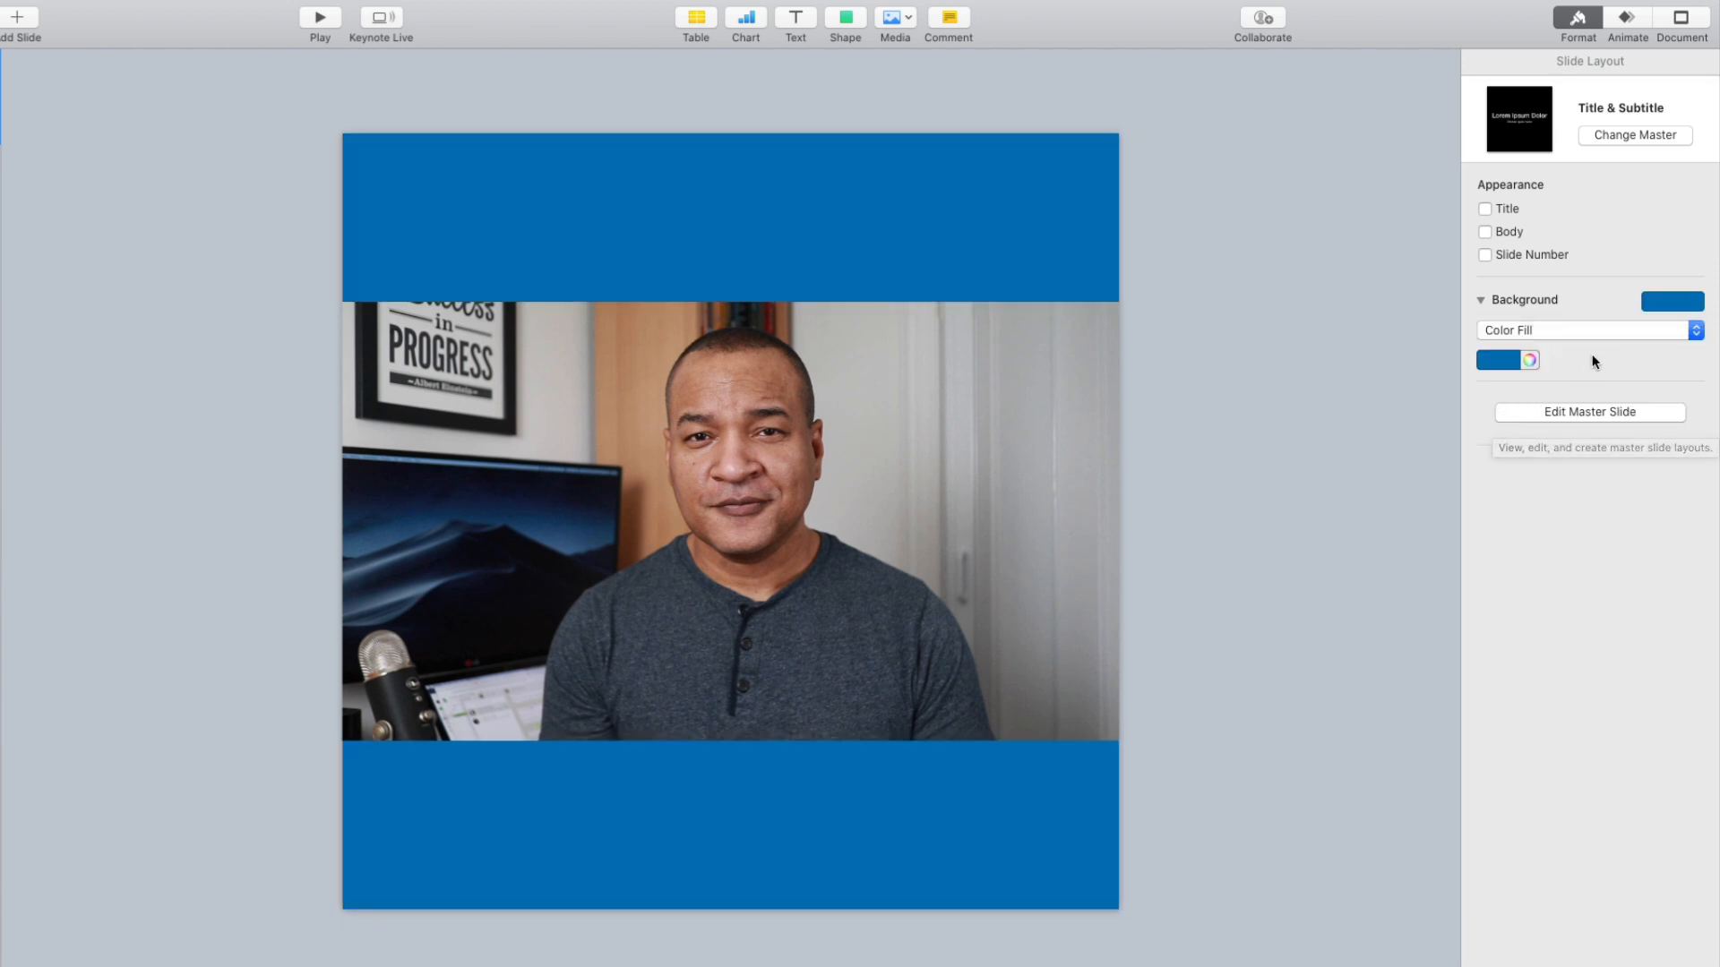
# Change the slide background to an image fill using BokehBG.jpg from the Square Vid Graphics folder
pyautogui.click(1666, 330)
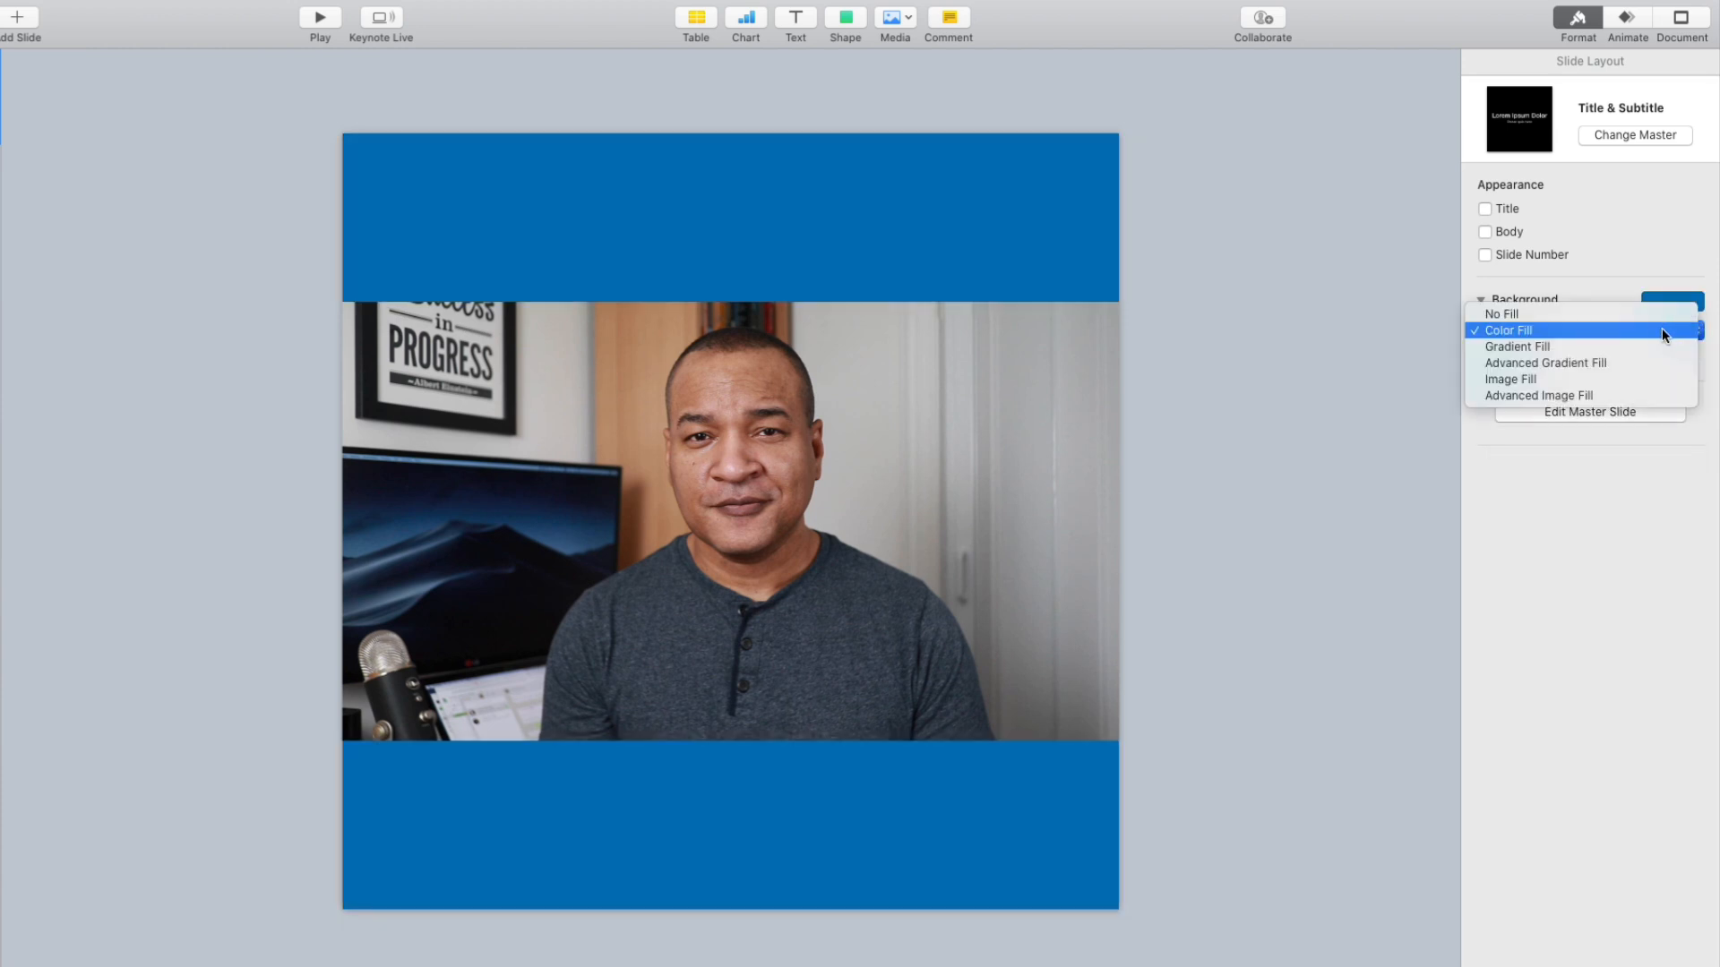
pyautogui.click(1523, 379)
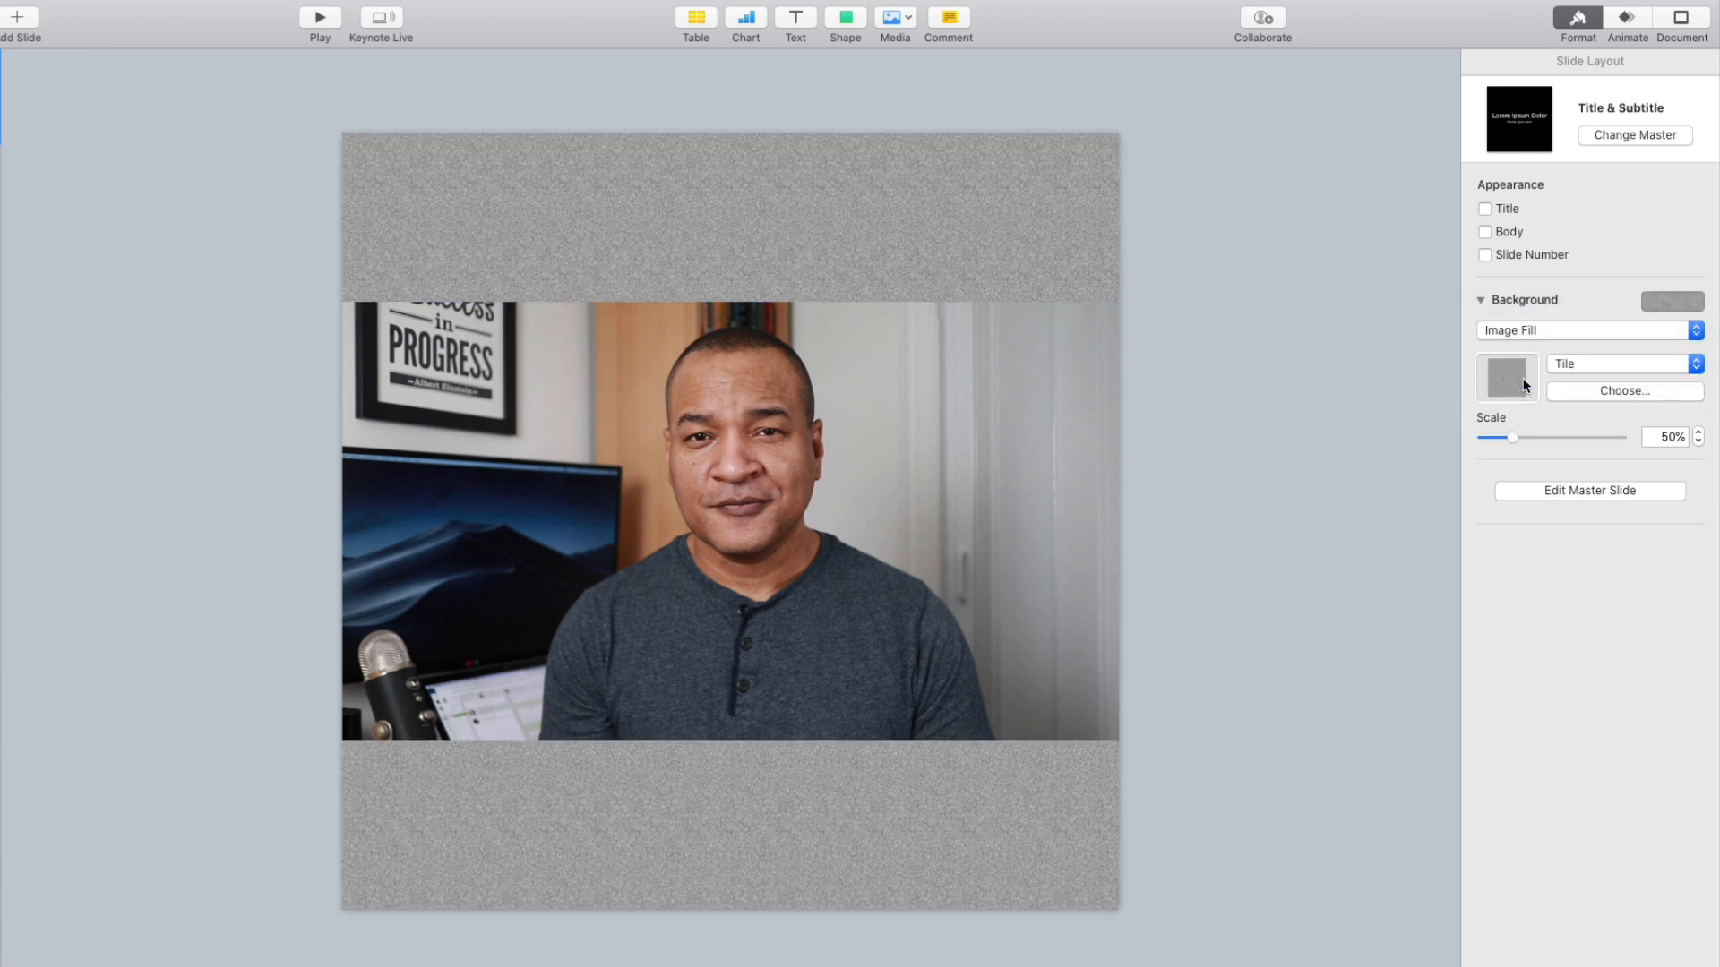
pyautogui.click(1632, 396)
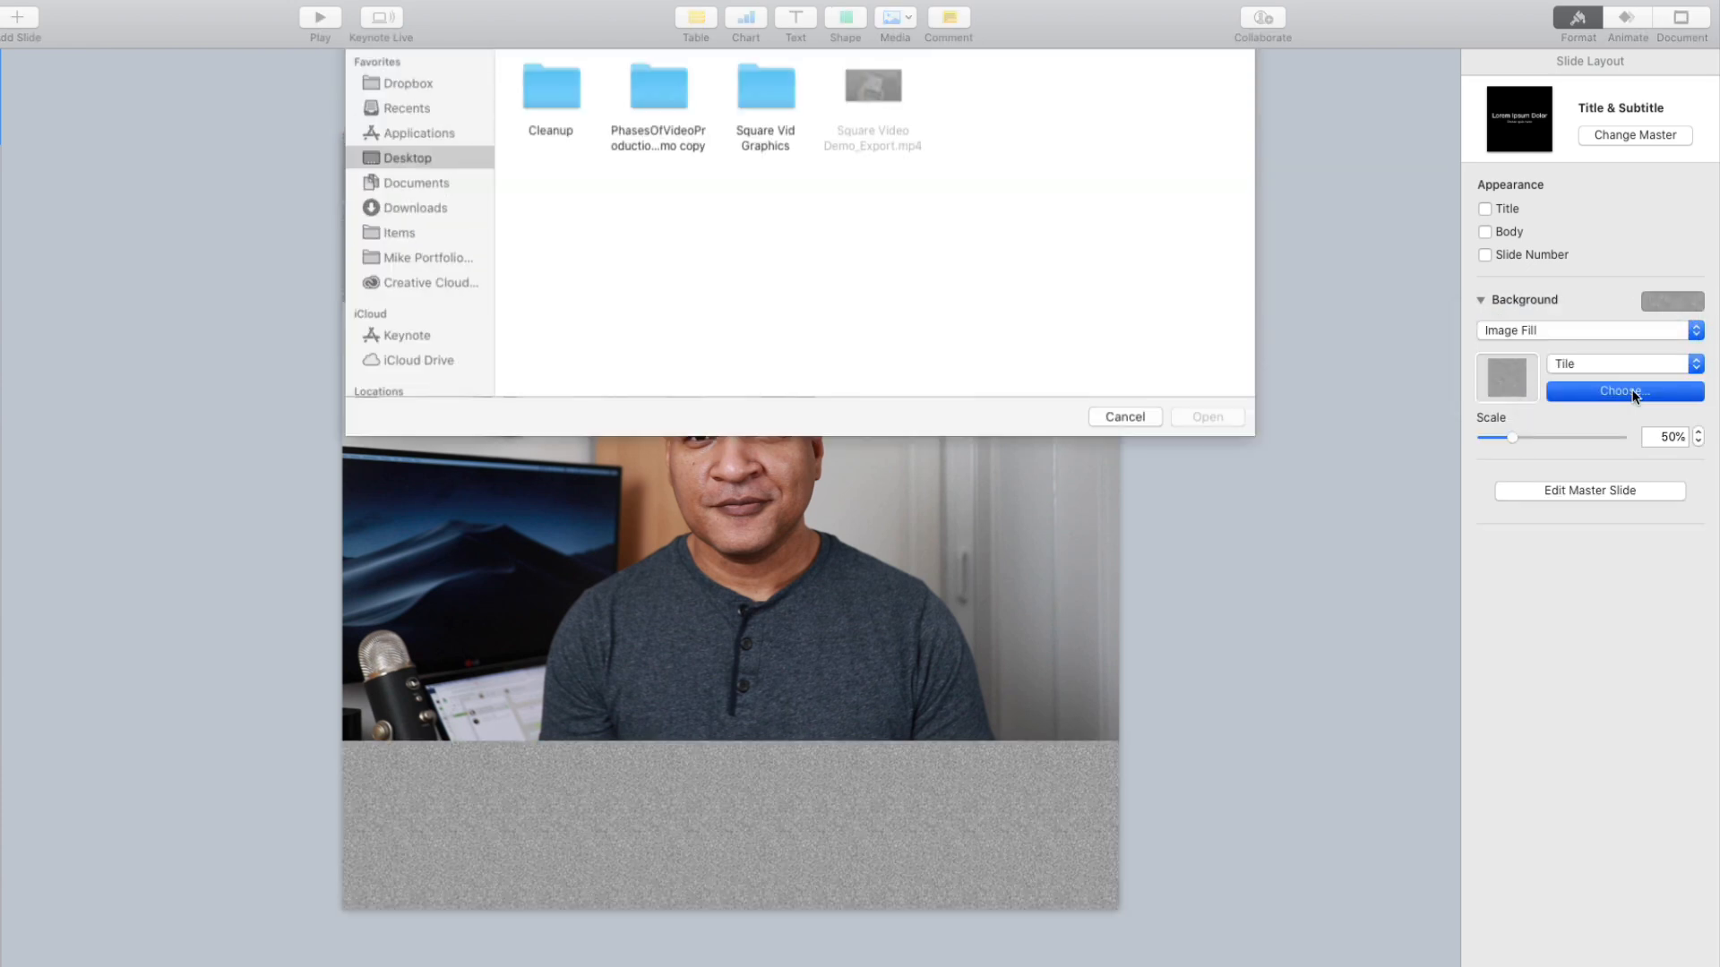
pyautogui.doubleClick(769, 136)
pyautogui.click(551, 127)
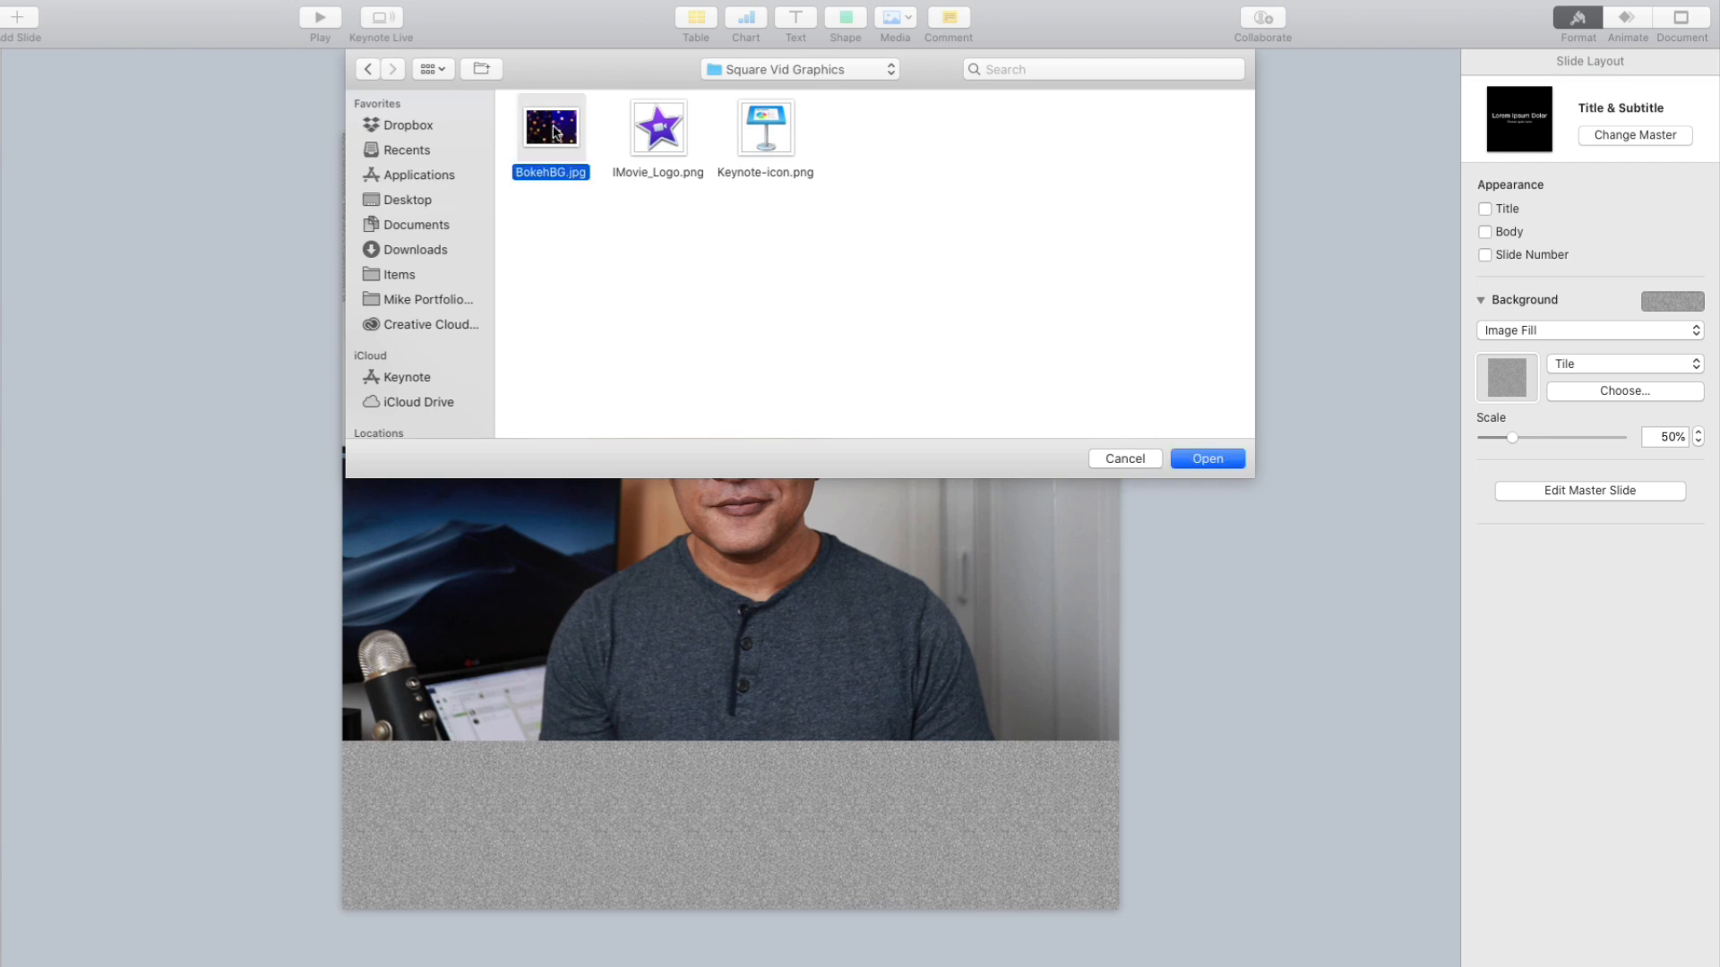
pyautogui.click(1207, 459)
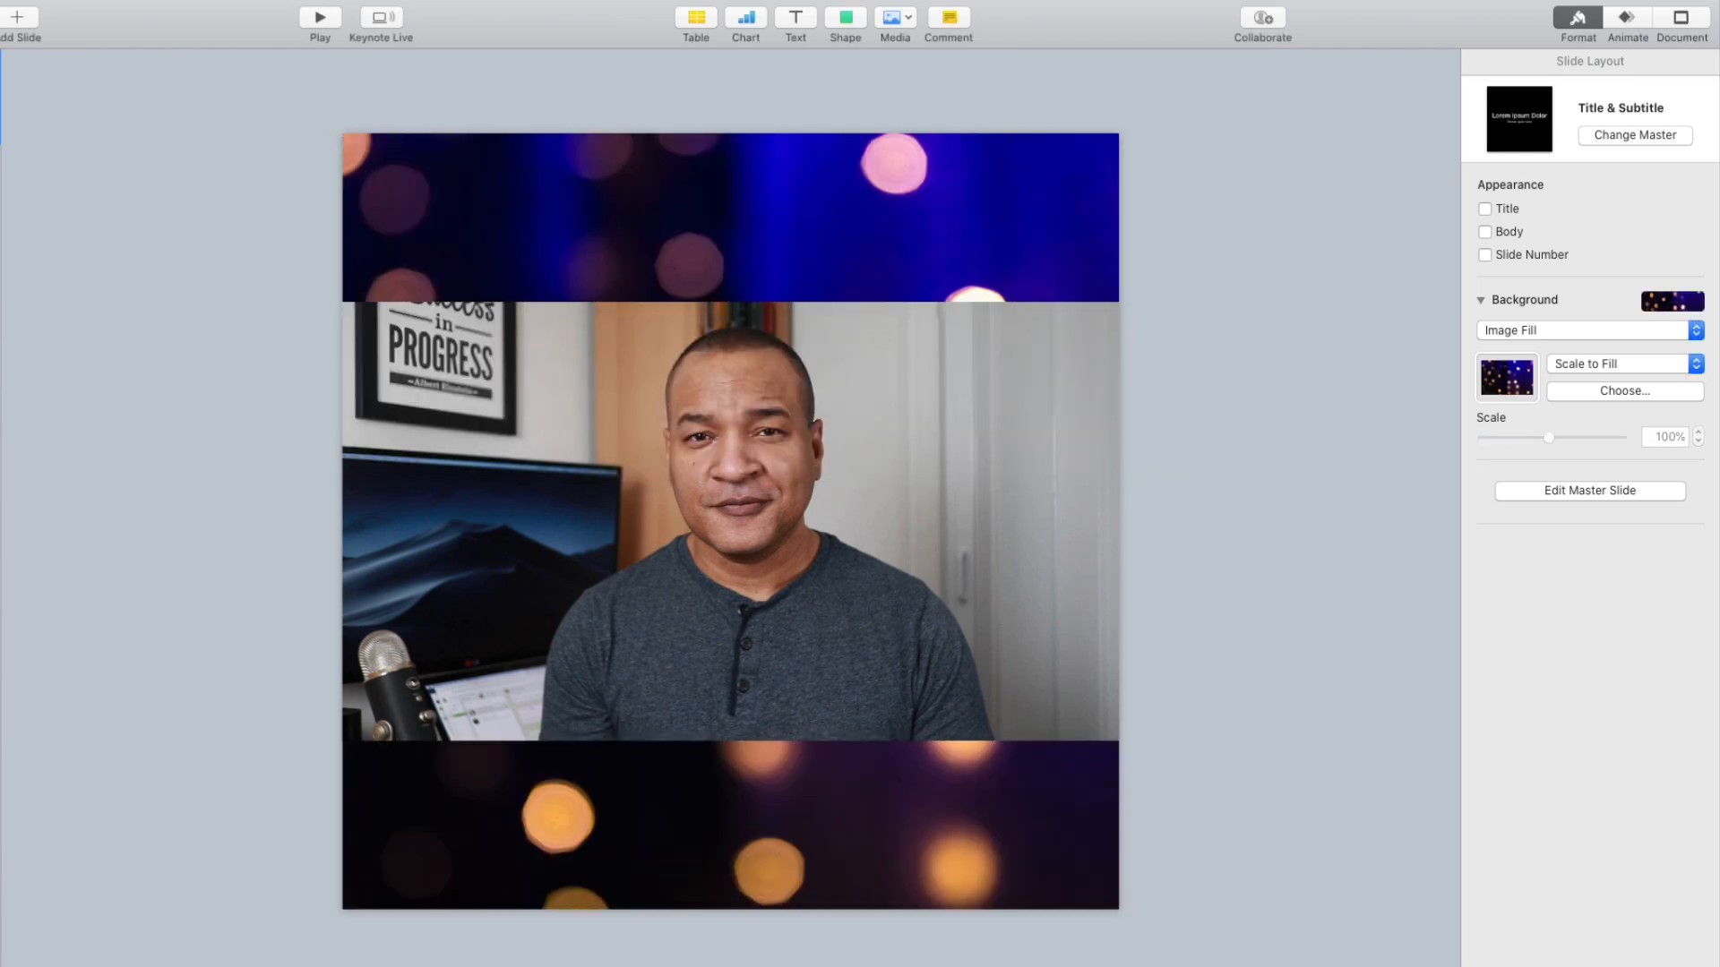
# Give the slide background a gradient fill running from medium blue at its upper edge to dark blue at its lower edge
pyautogui.click(1664, 331)
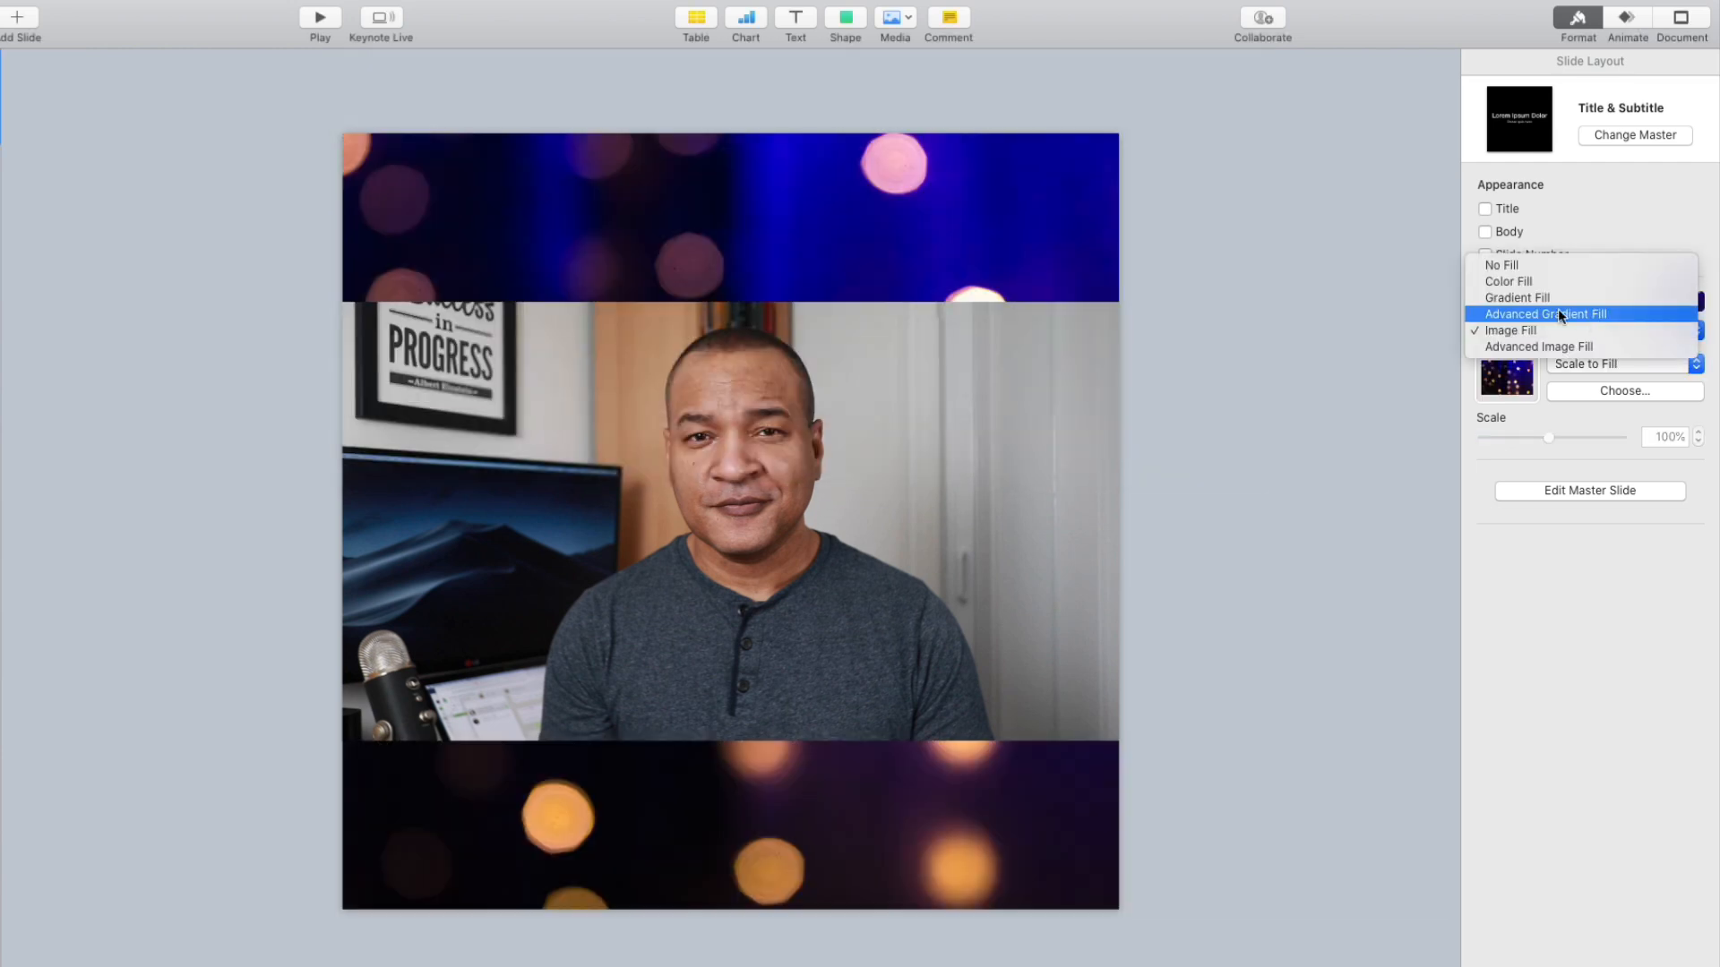
pyautogui.click(1523, 298)
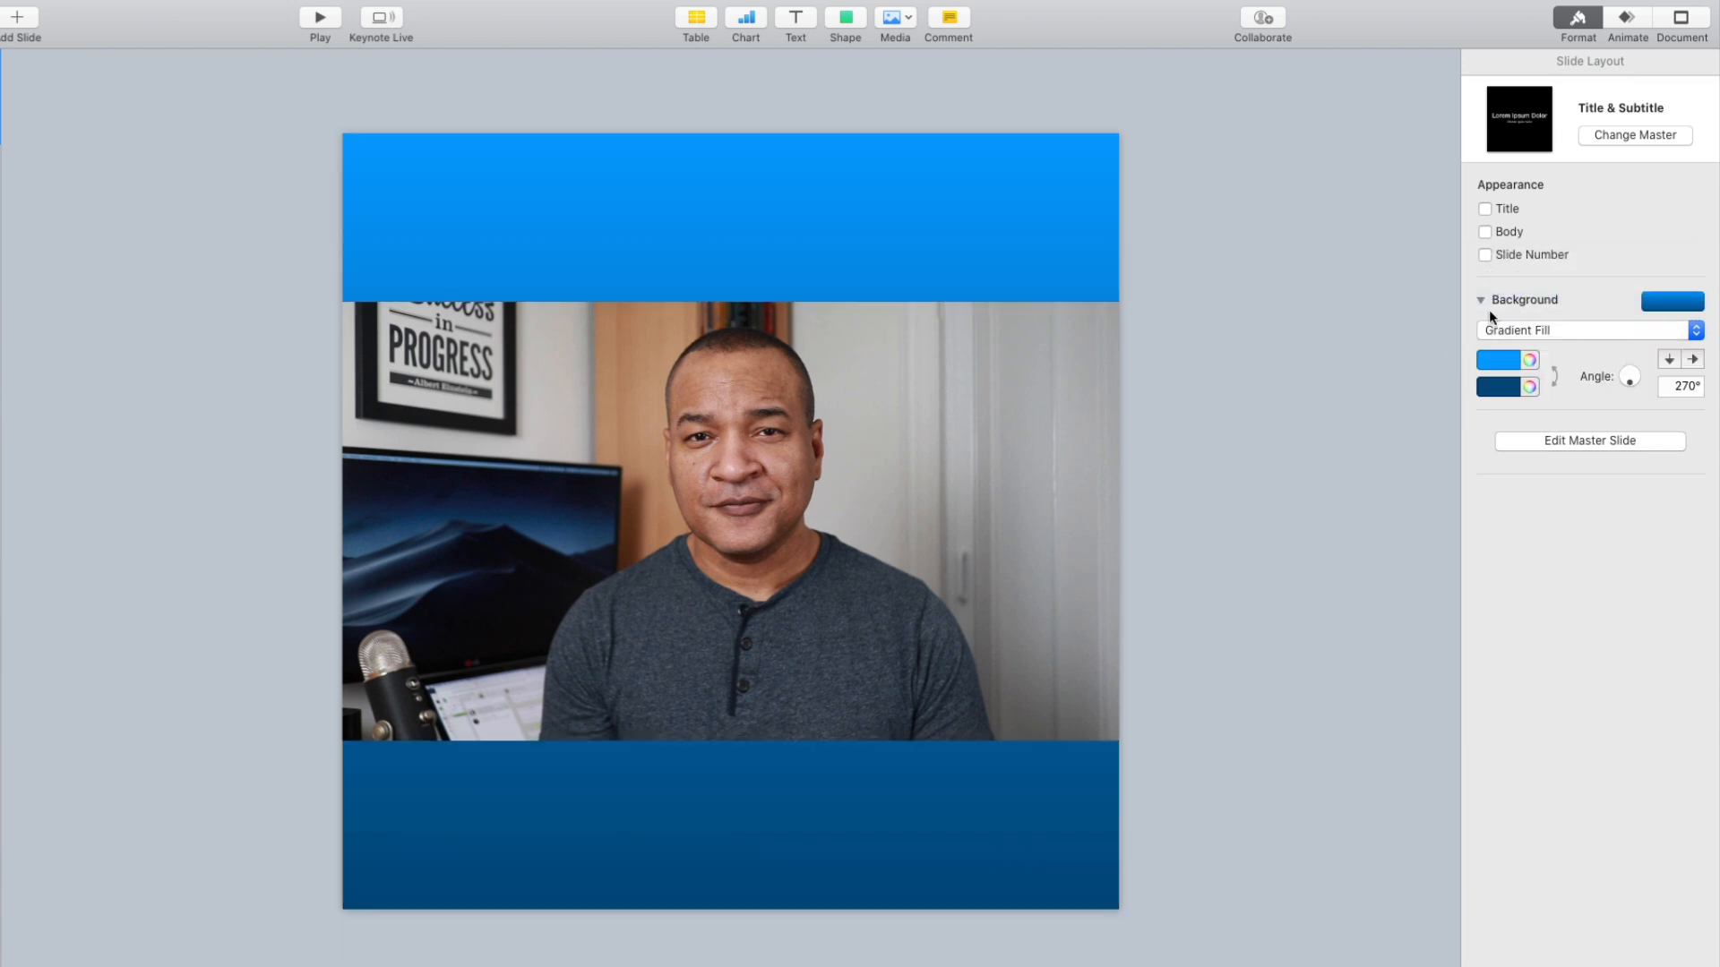
pyautogui.click(1513, 385)
pyautogui.click(1417, 444)
pyautogui.click(1512, 360)
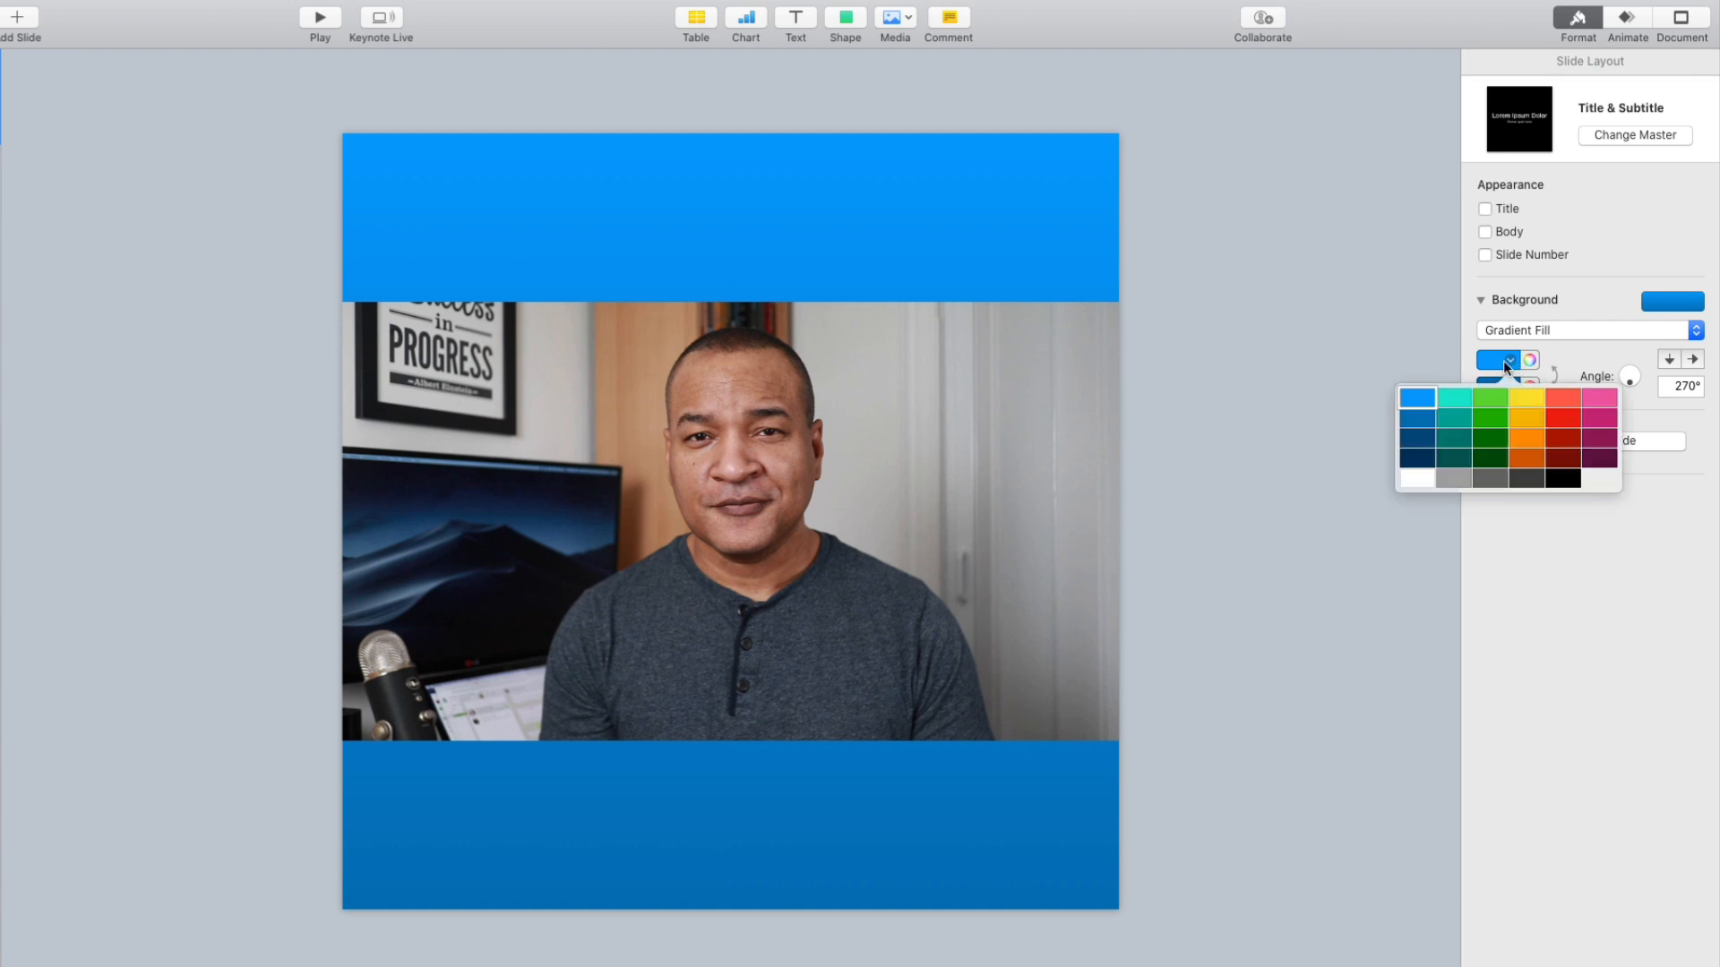
pyautogui.click(1417, 416)
pyautogui.click(1511, 387)
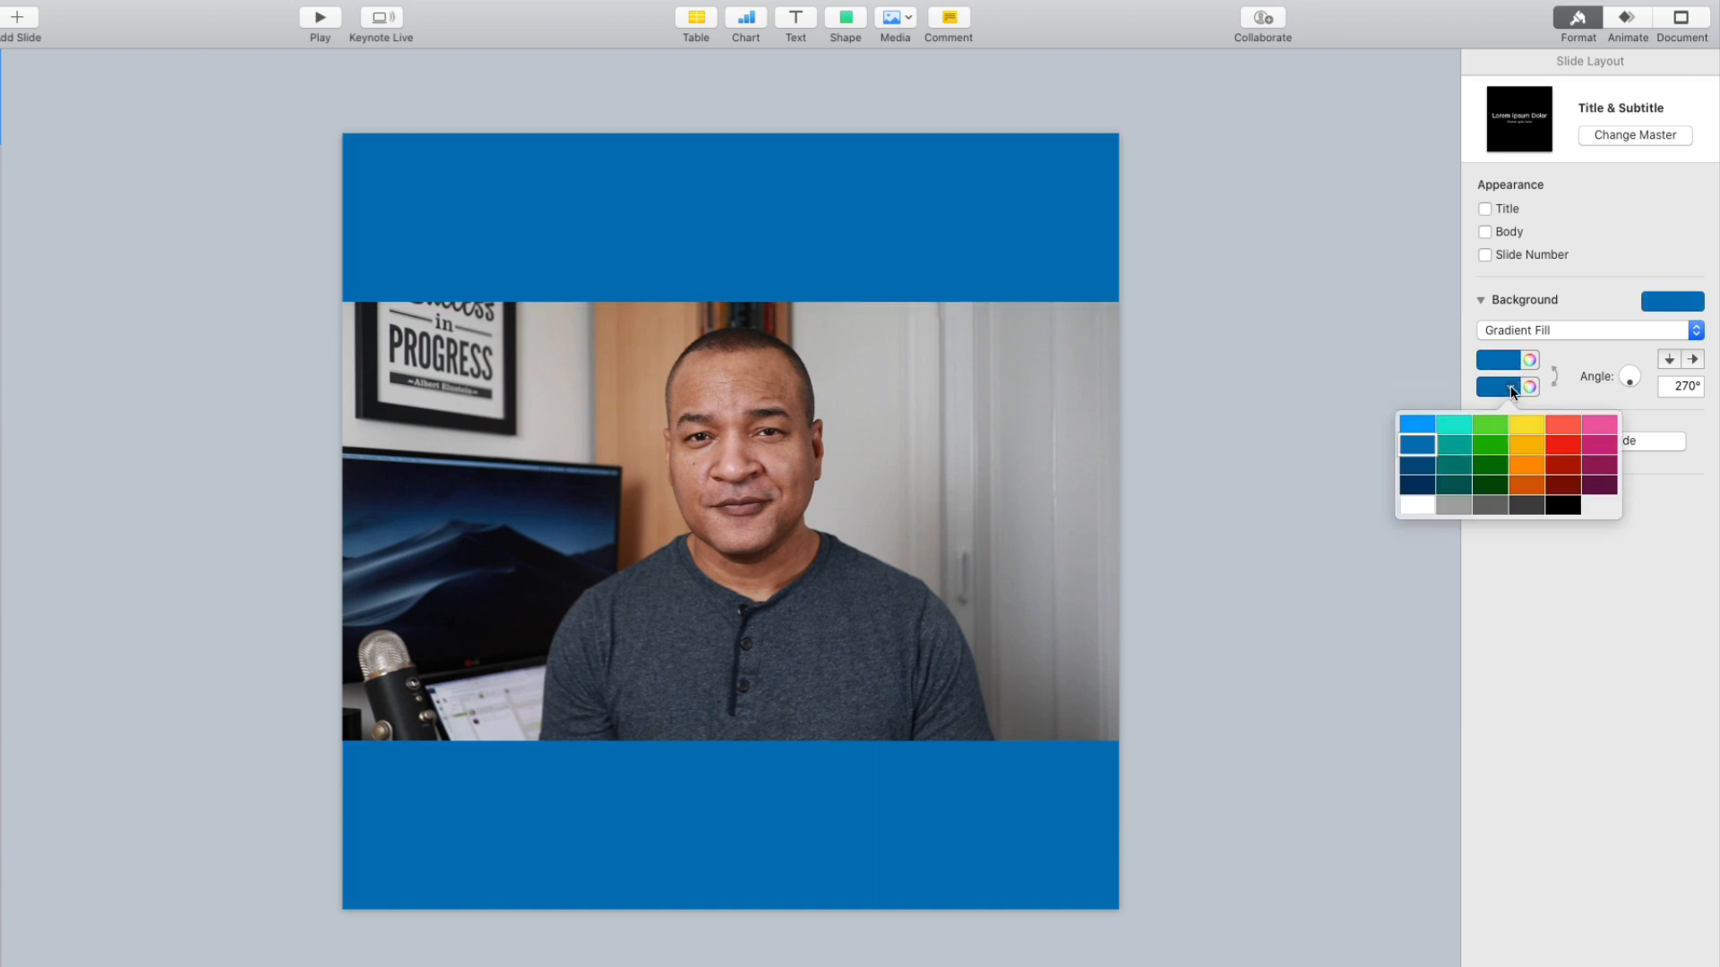
pyautogui.click(1415, 475)
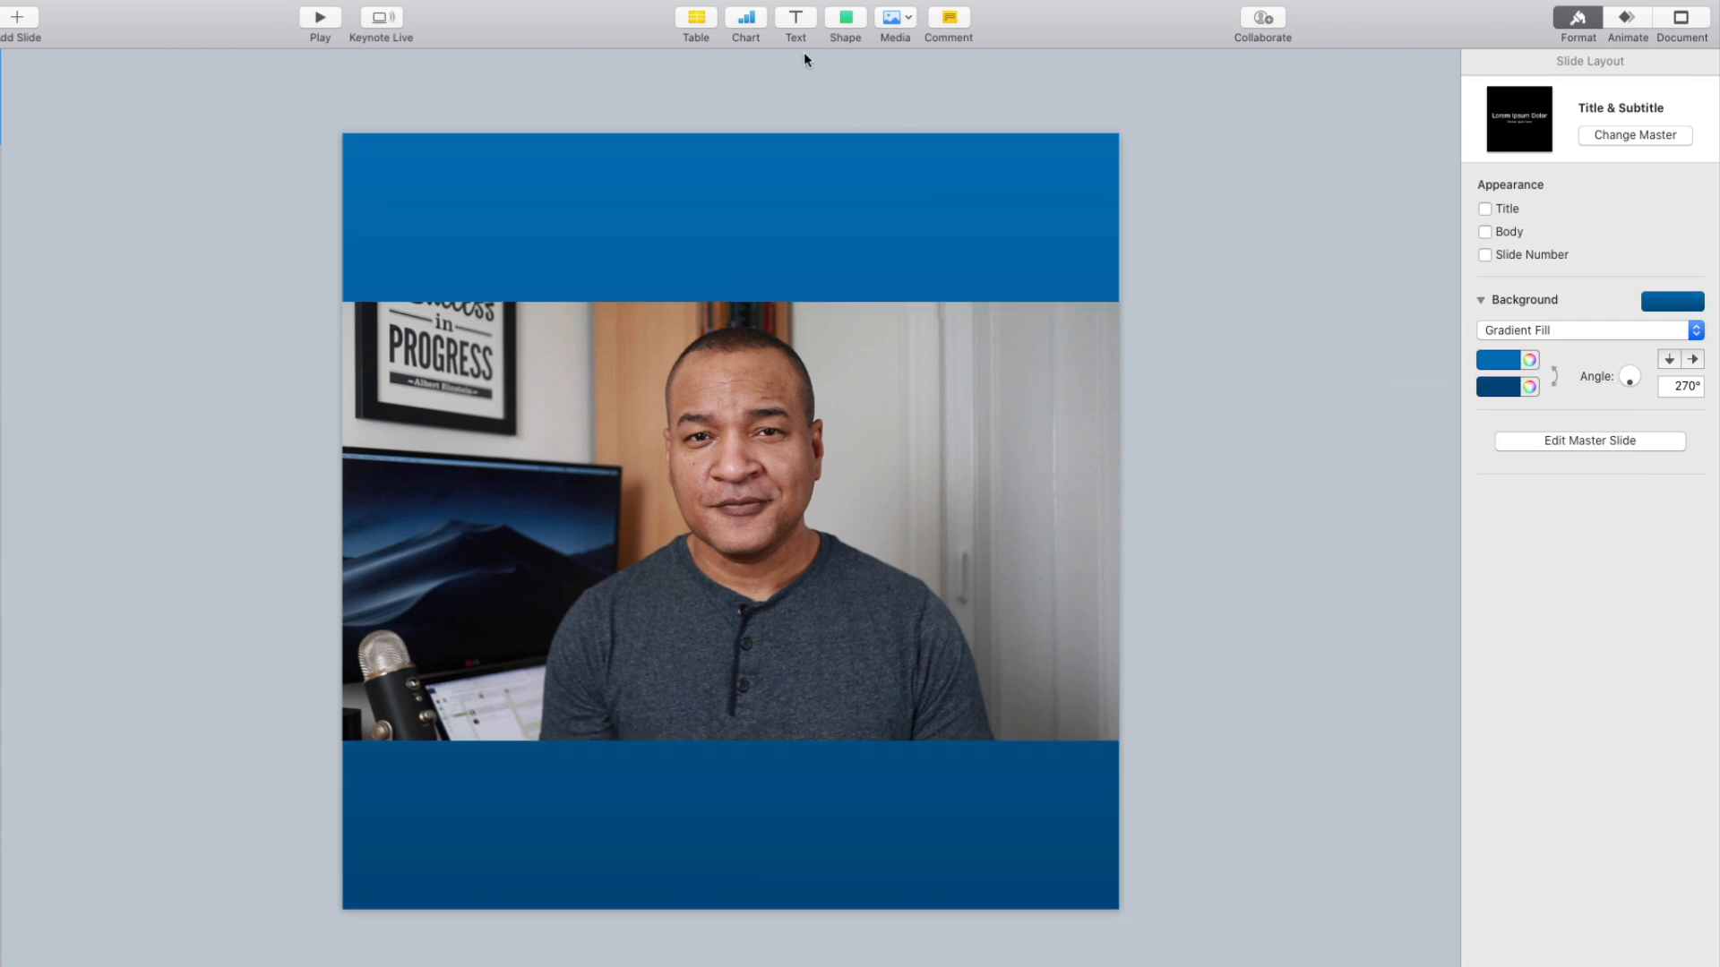
# Add the title text "Create Great Square Video!" and place it centered in the band above the video
pyautogui.click(795, 18)
pyautogui.write('C')
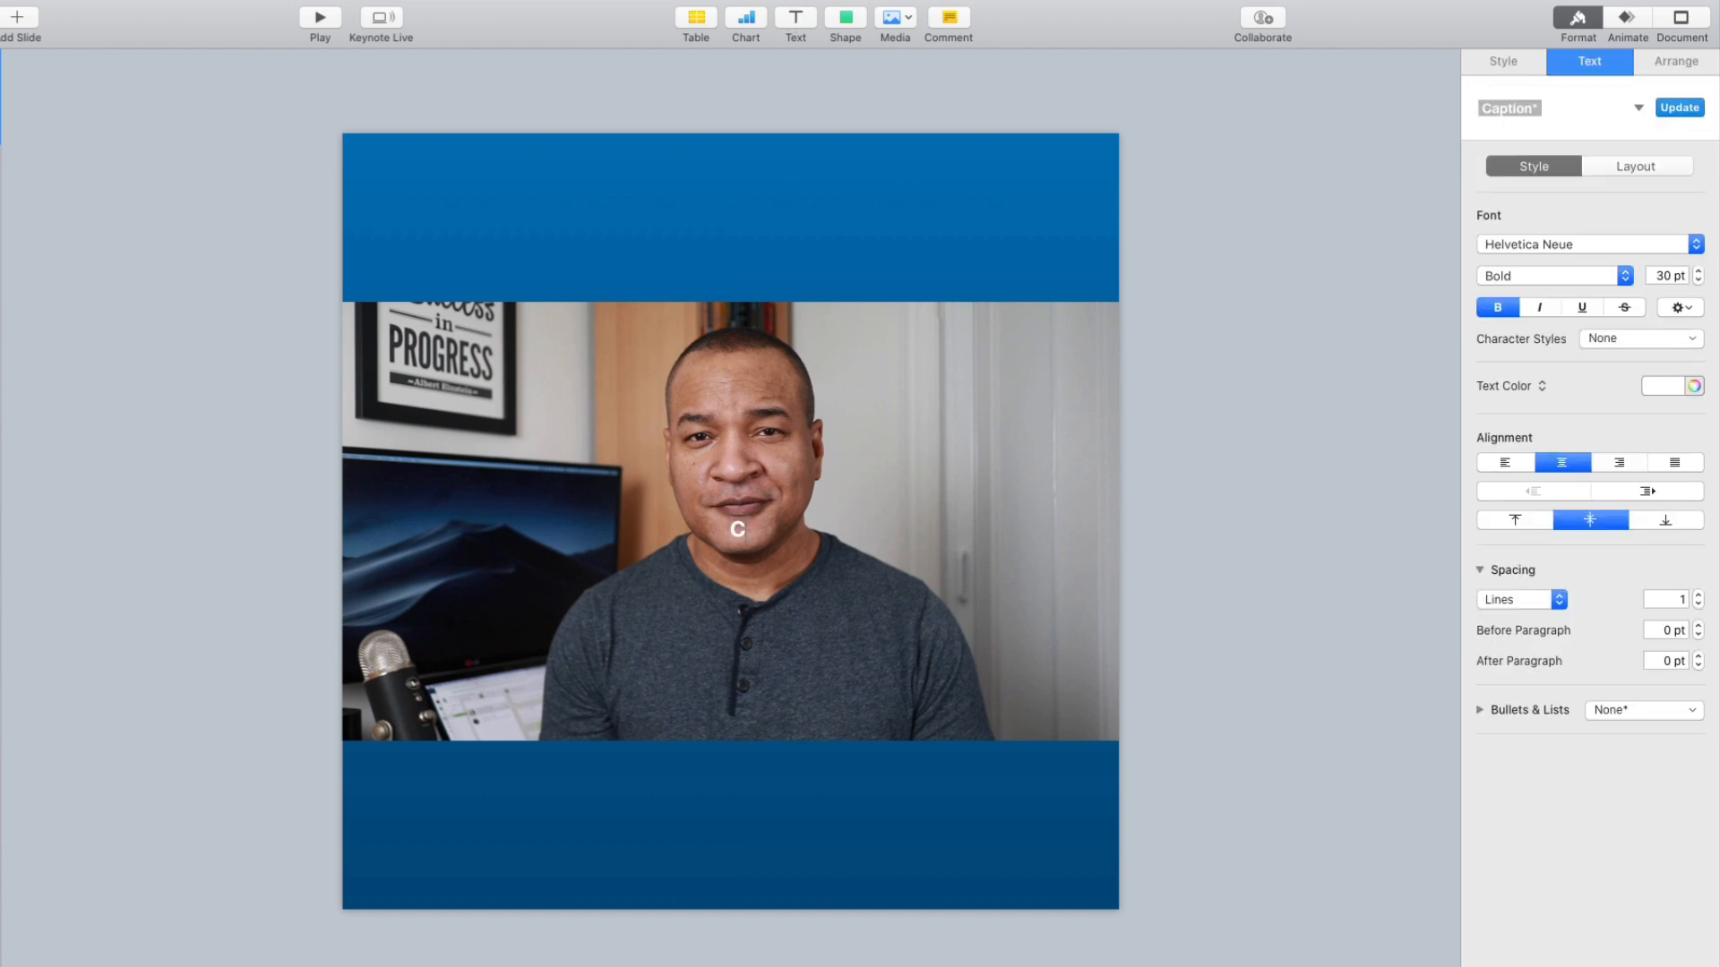
pyautogui.write('reate Great Square')
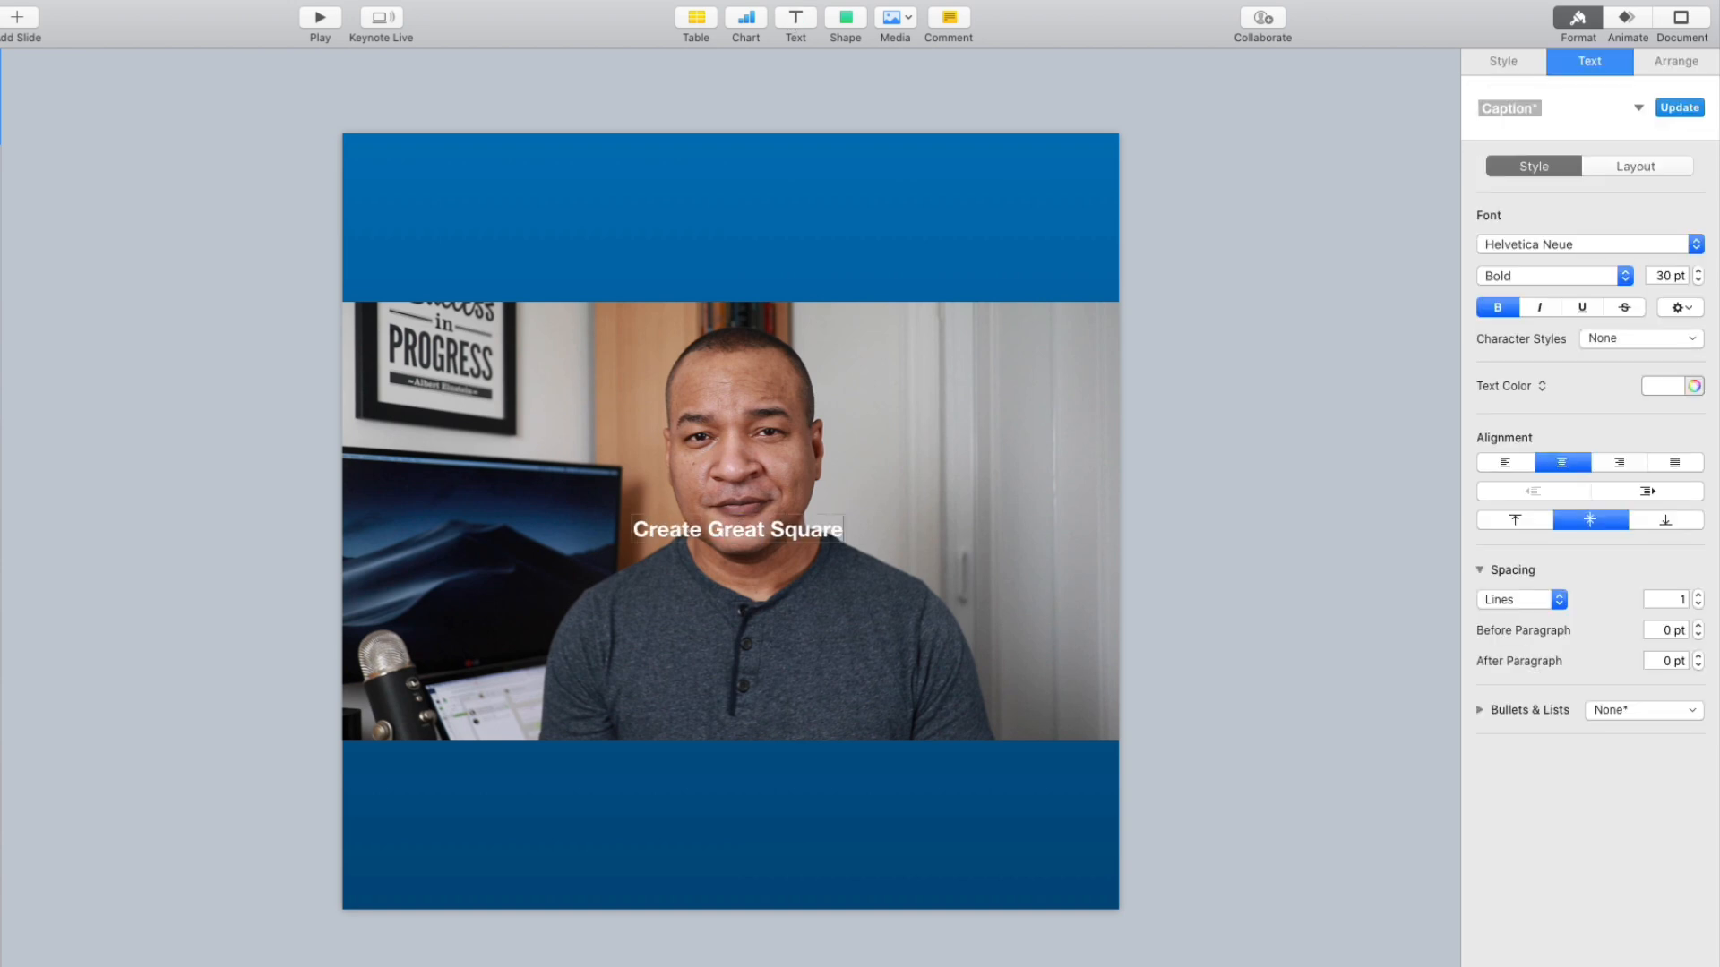
pyautogui.write(' Video!')
pyautogui.press('Escape')
pyautogui.moveTo(817, 526); pyautogui.dragTo(809, 222)
# Enlarge the title text to 66 pt and keep it centered in the band above the video
pyautogui.click(1576, 59)
pyautogui.click(1698, 271)
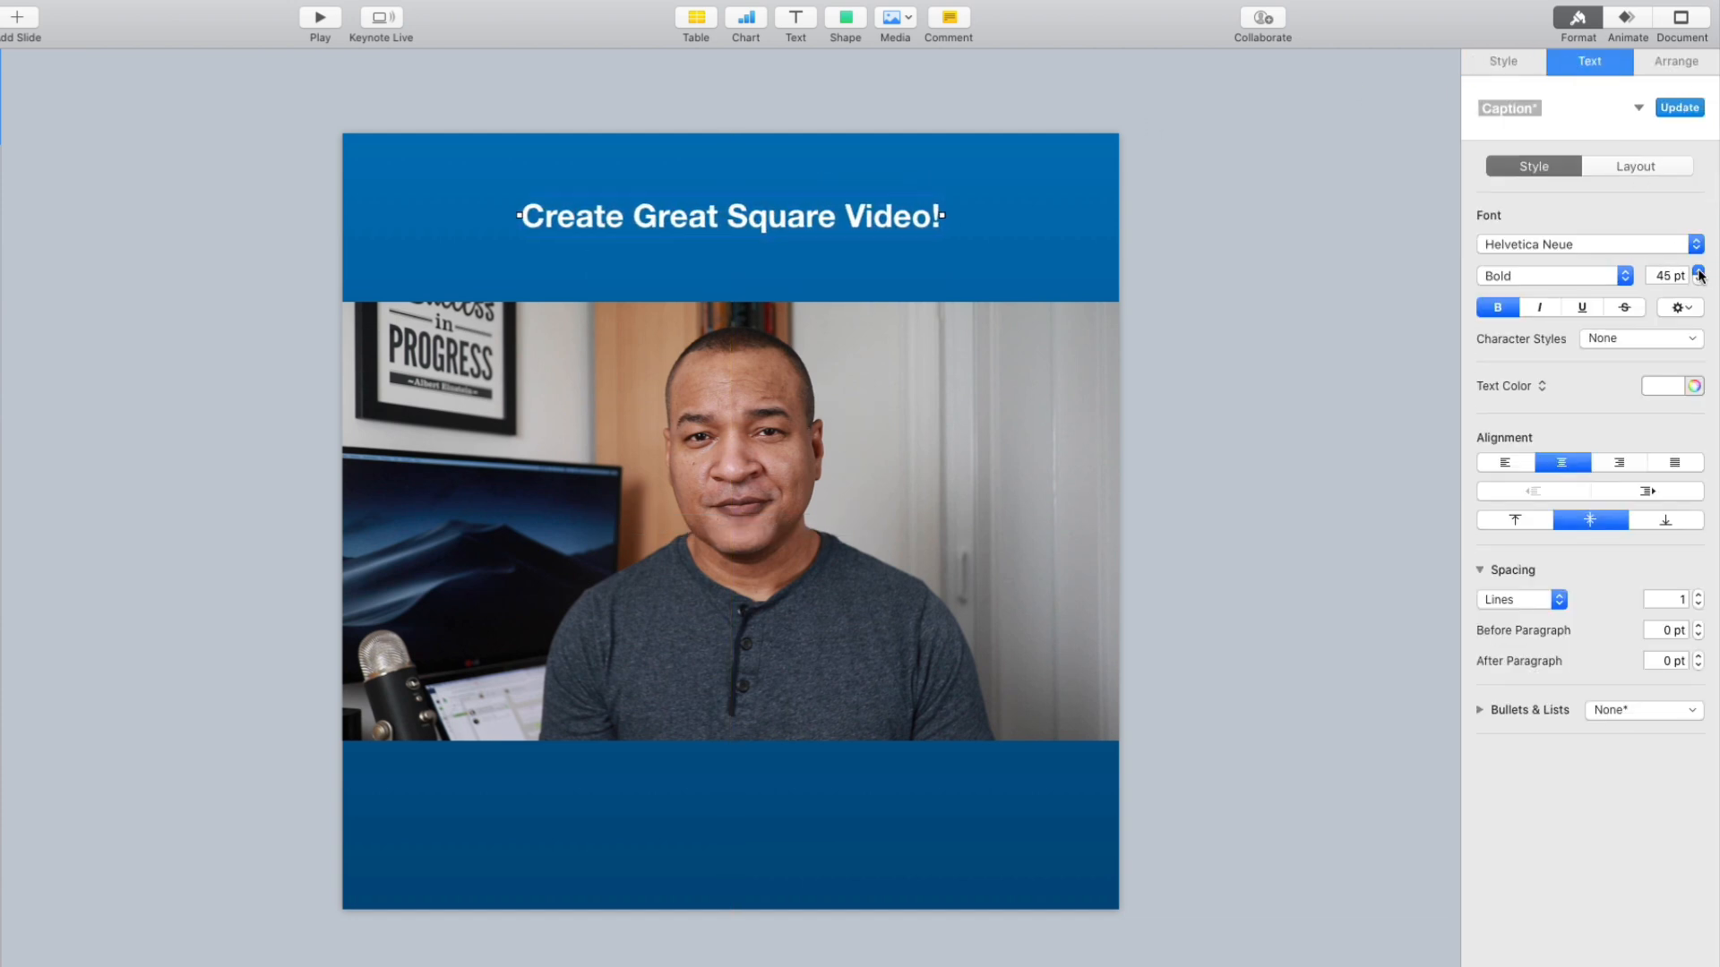
pyautogui.moveTo(783, 229); pyautogui.dragTo(781, 229)
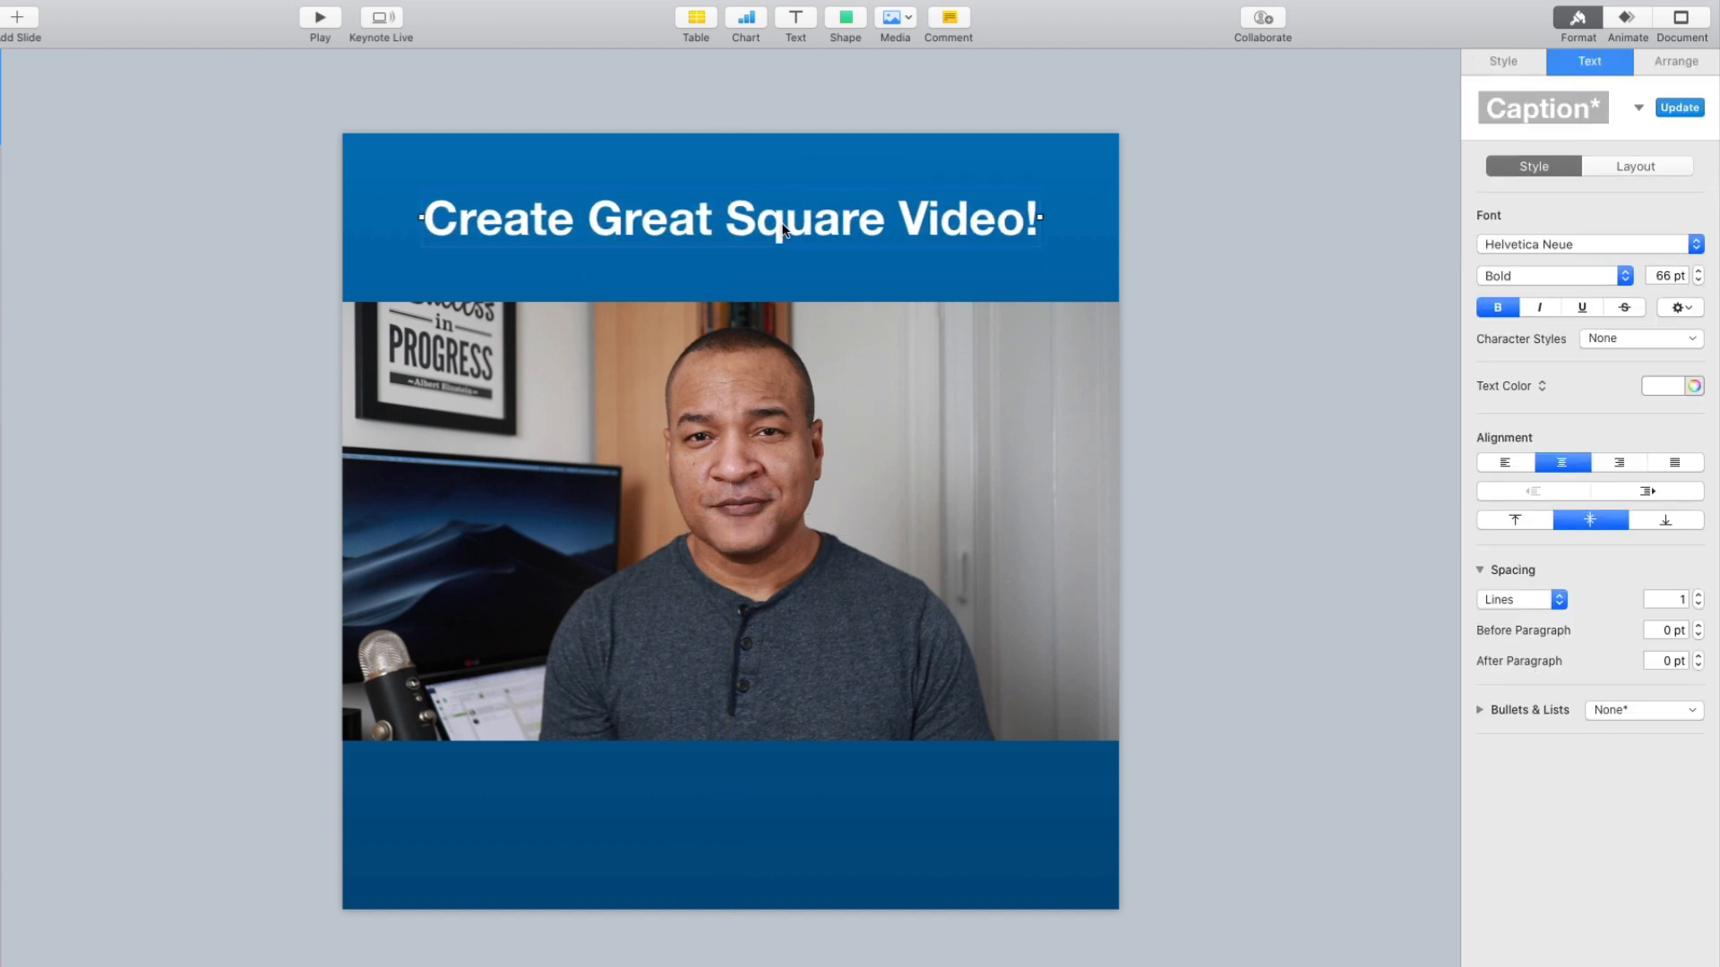
pyautogui.click(1162, 215)
# Add the text "This is where captions and subtitles usually go." centered in the band below the video
pyautogui.click(795, 20)
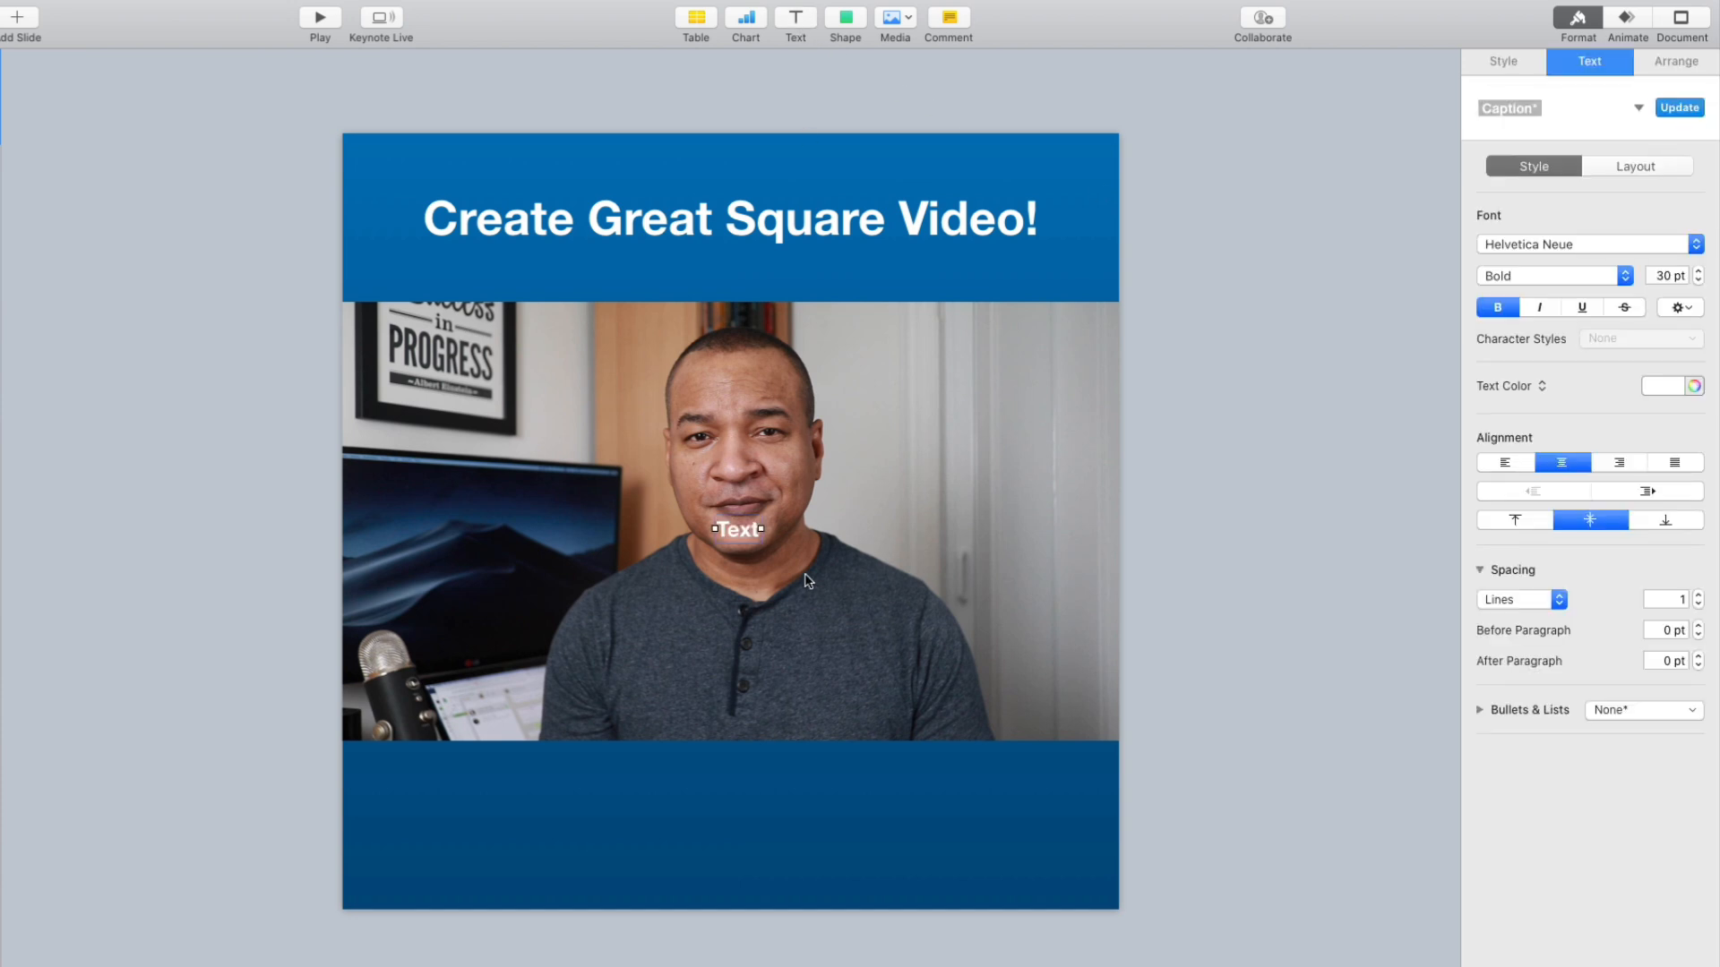
pyautogui.moveTo(730, 536); pyautogui.dragTo(732, 852)
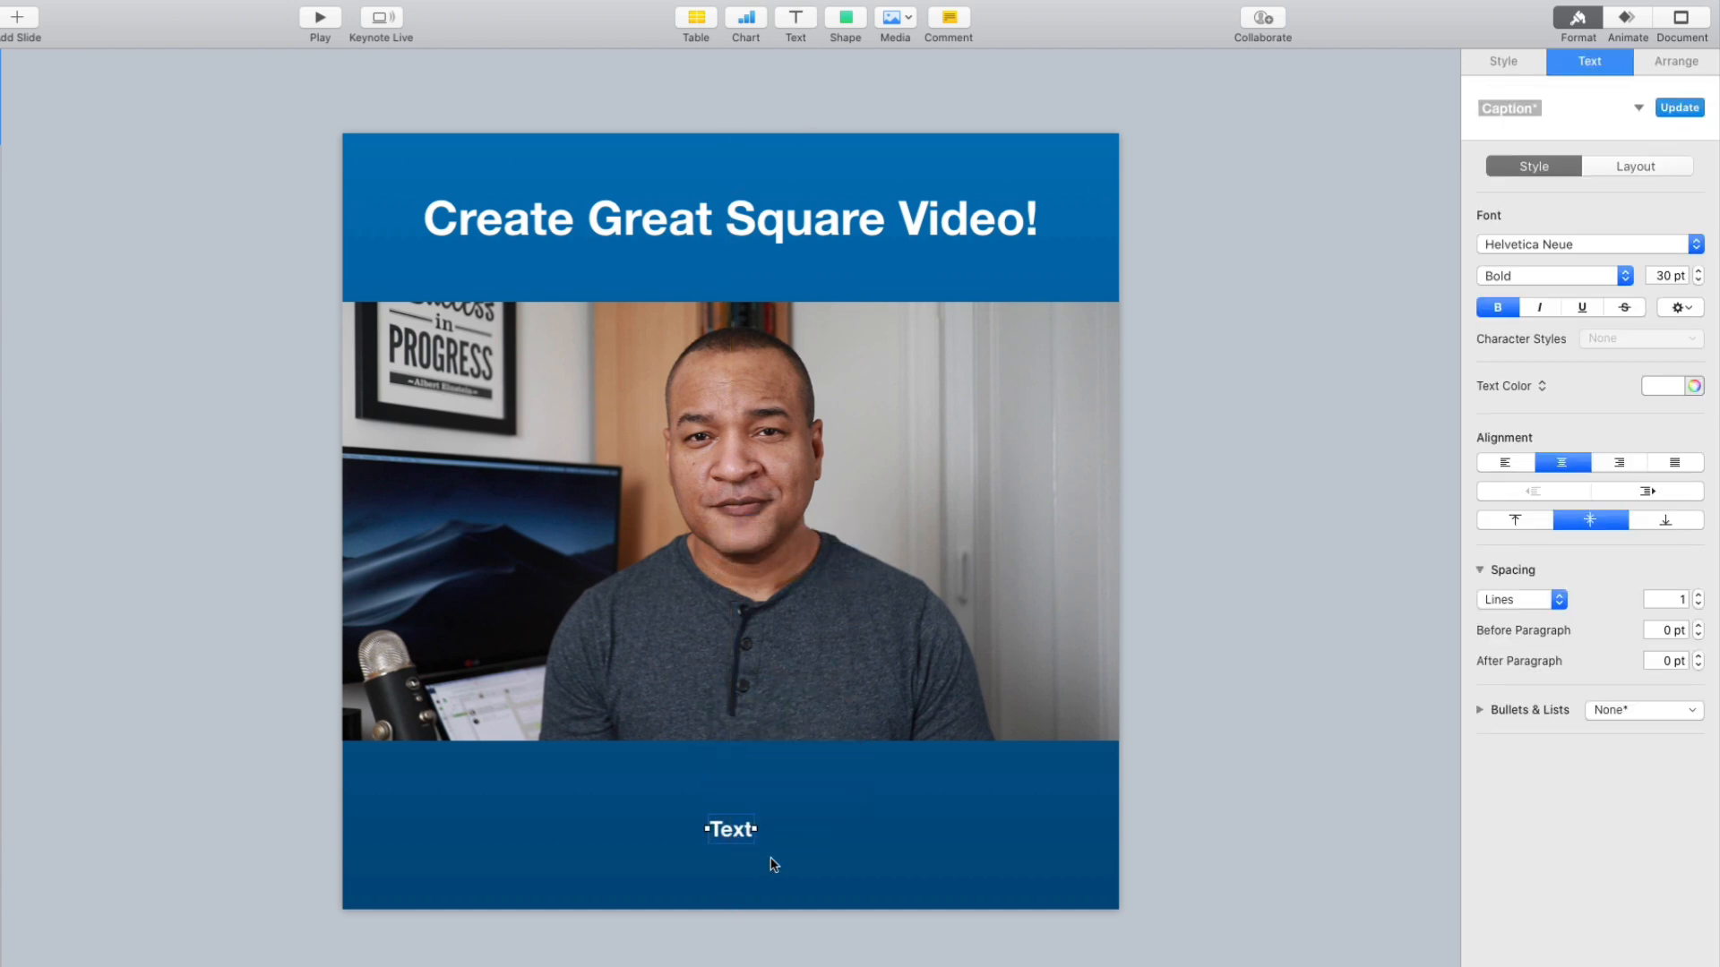
pyautogui.write('This is where')
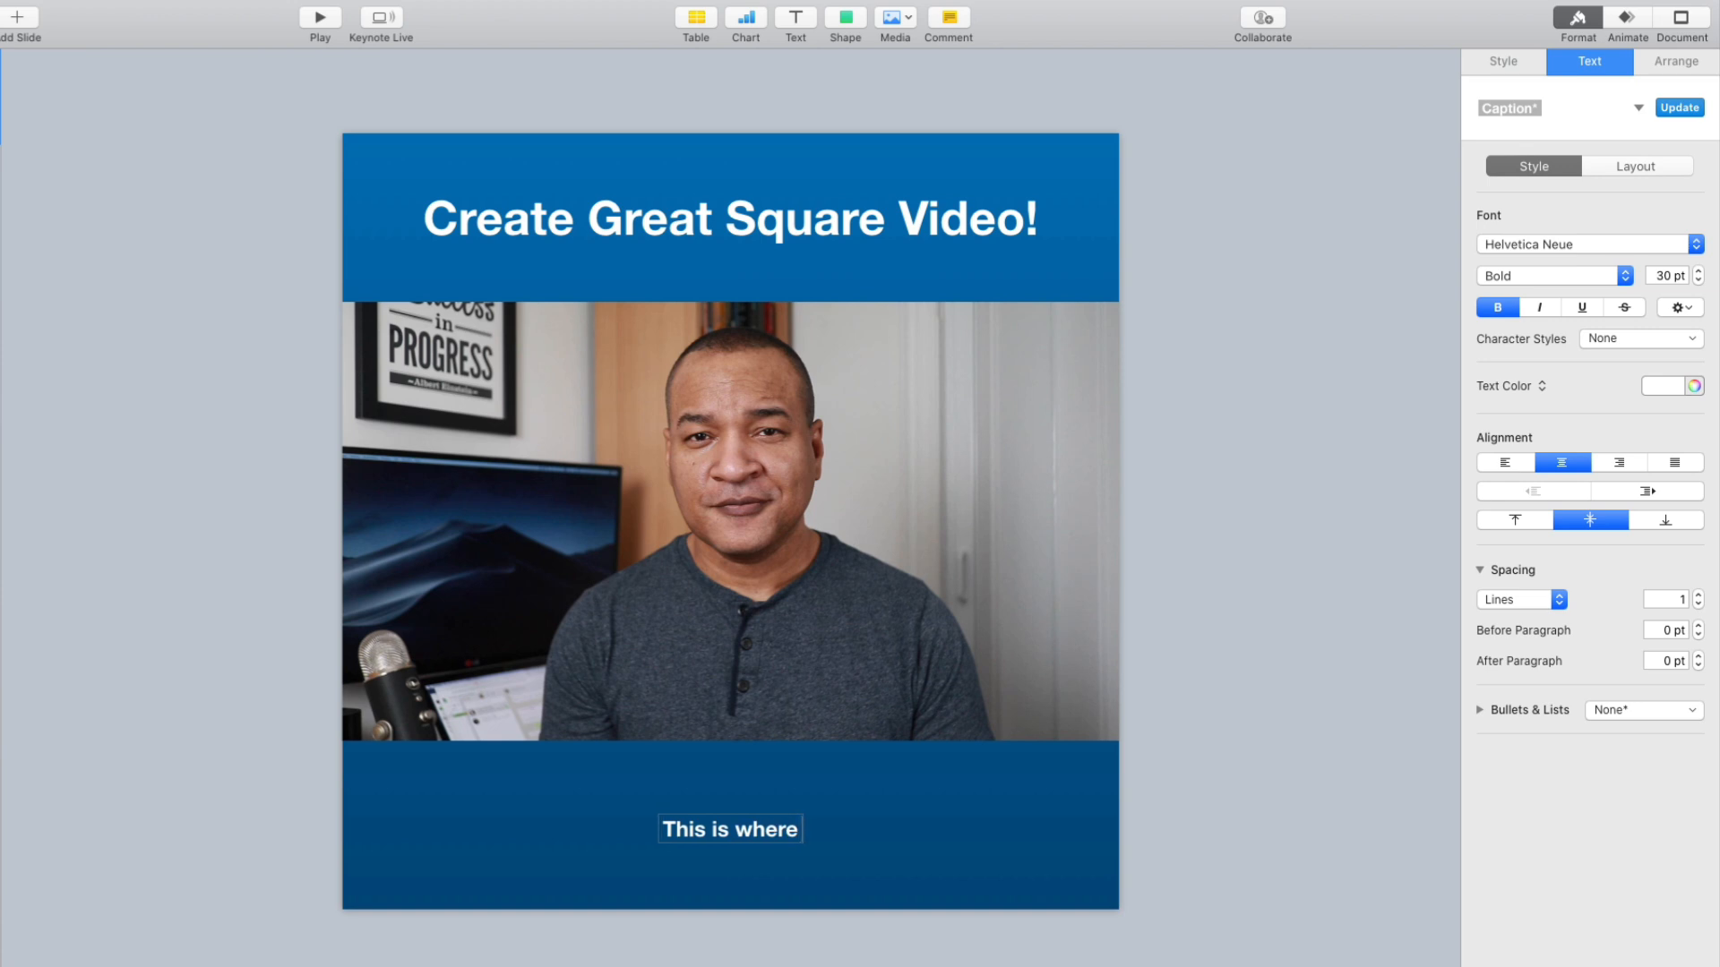
pyautogui.write(' captions and subtitles')
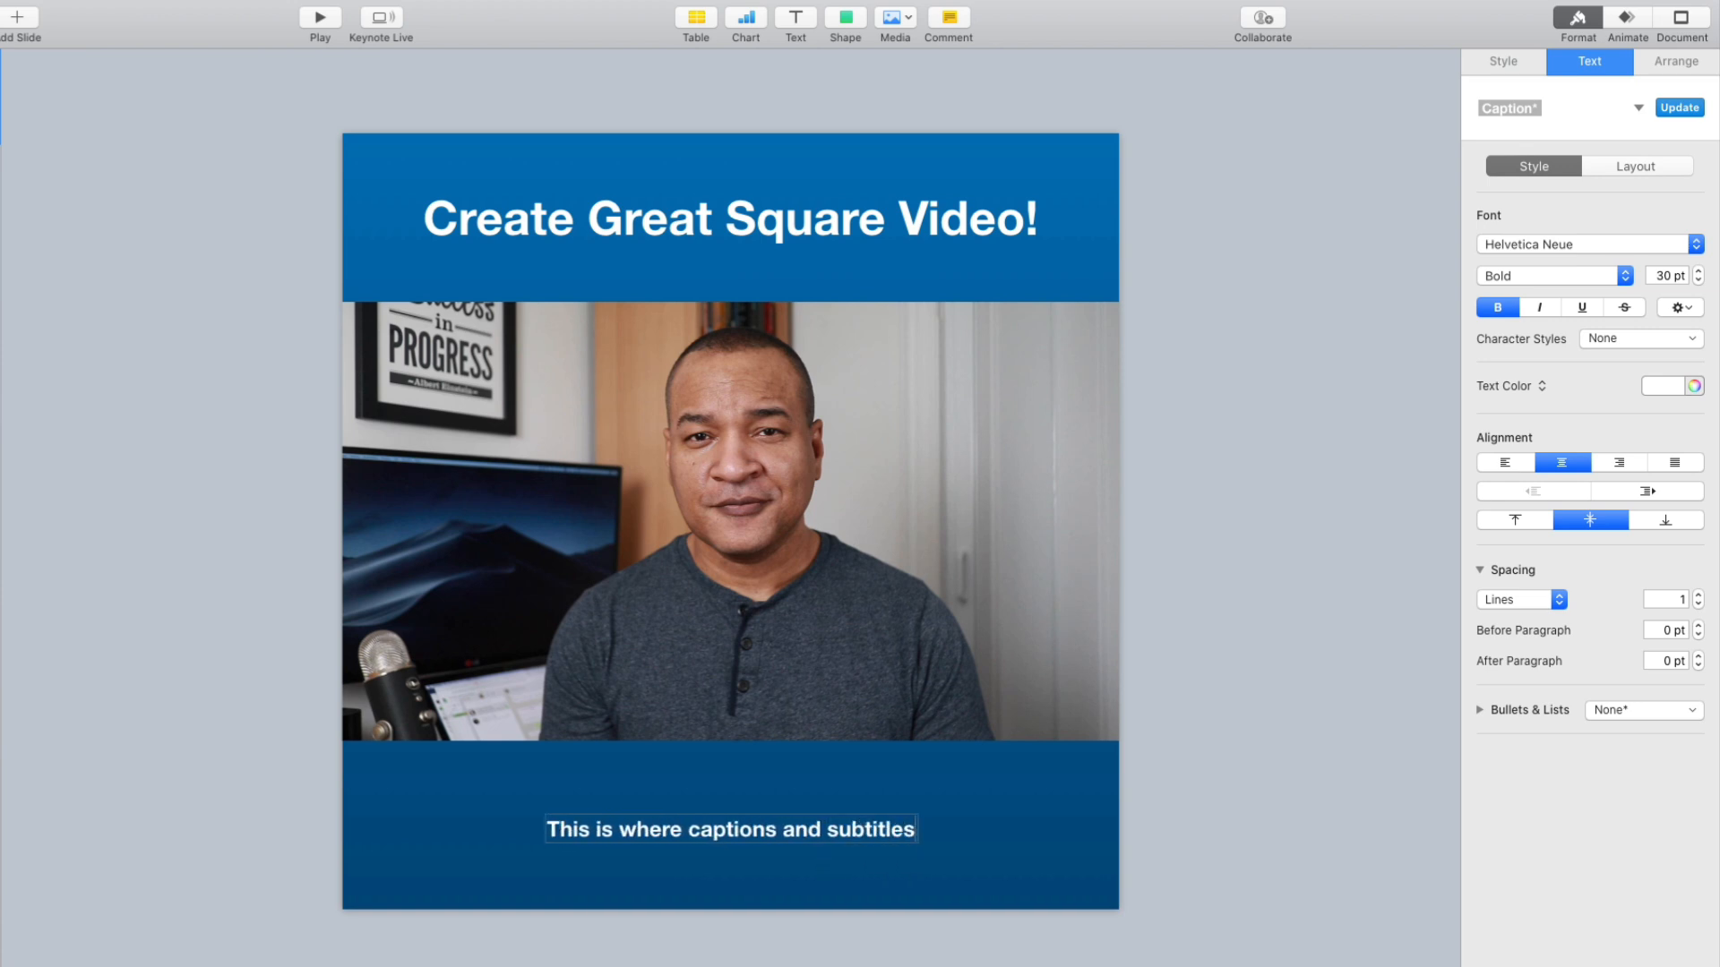
pyautogui.write(' usually go.')
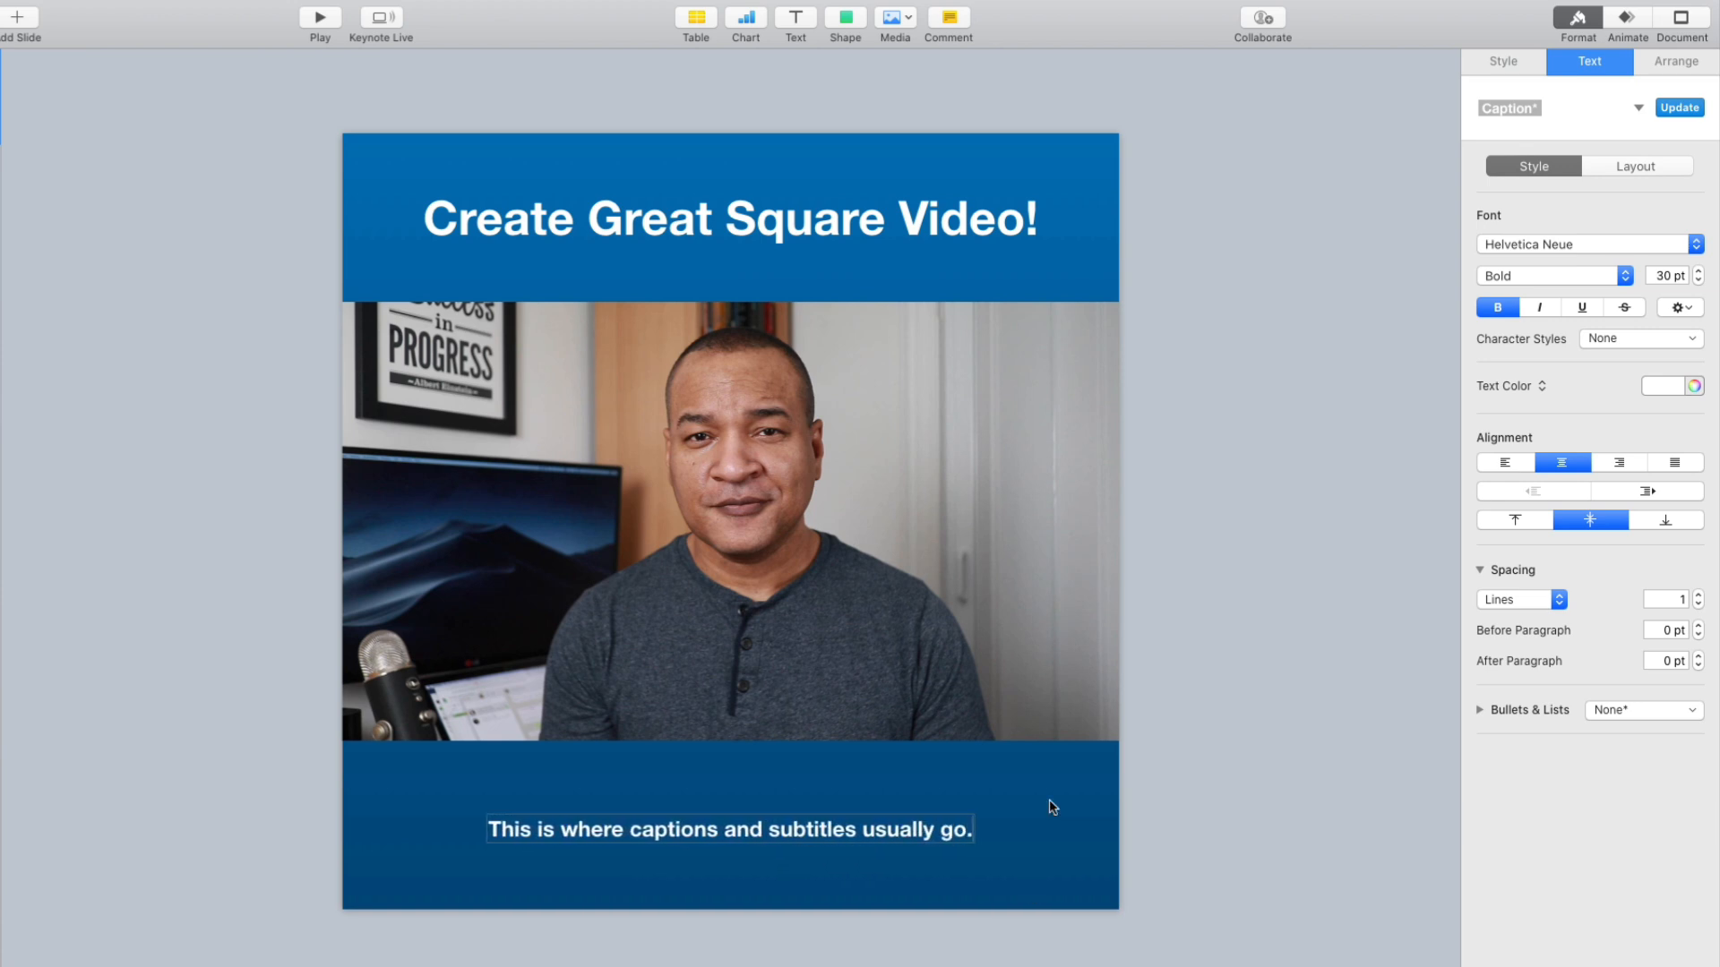
pyautogui.click(1188, 622)
# Insert the images IMovie_Logo.png and Keynote-icon.png onto the slide
pyautogui.click(896, 40)
pyautogui.click(943, 152)
pyautogui.click(658, 130)
pyautogui.keyDown('super'); pyautogui.click(766, 130); pyautogui.keyUp('super')
pyautogui.click(1207, 459)
# Scale down both logos and place the Keynote icon over the video's lower left corner and the iMovie star over its lower right corner
pyautogui.moveTo(349, 144); pyautogui.dragTo(626, 607)
pyautogui.moveTo(804, 764); pyautogui.dragTo(464, 305)
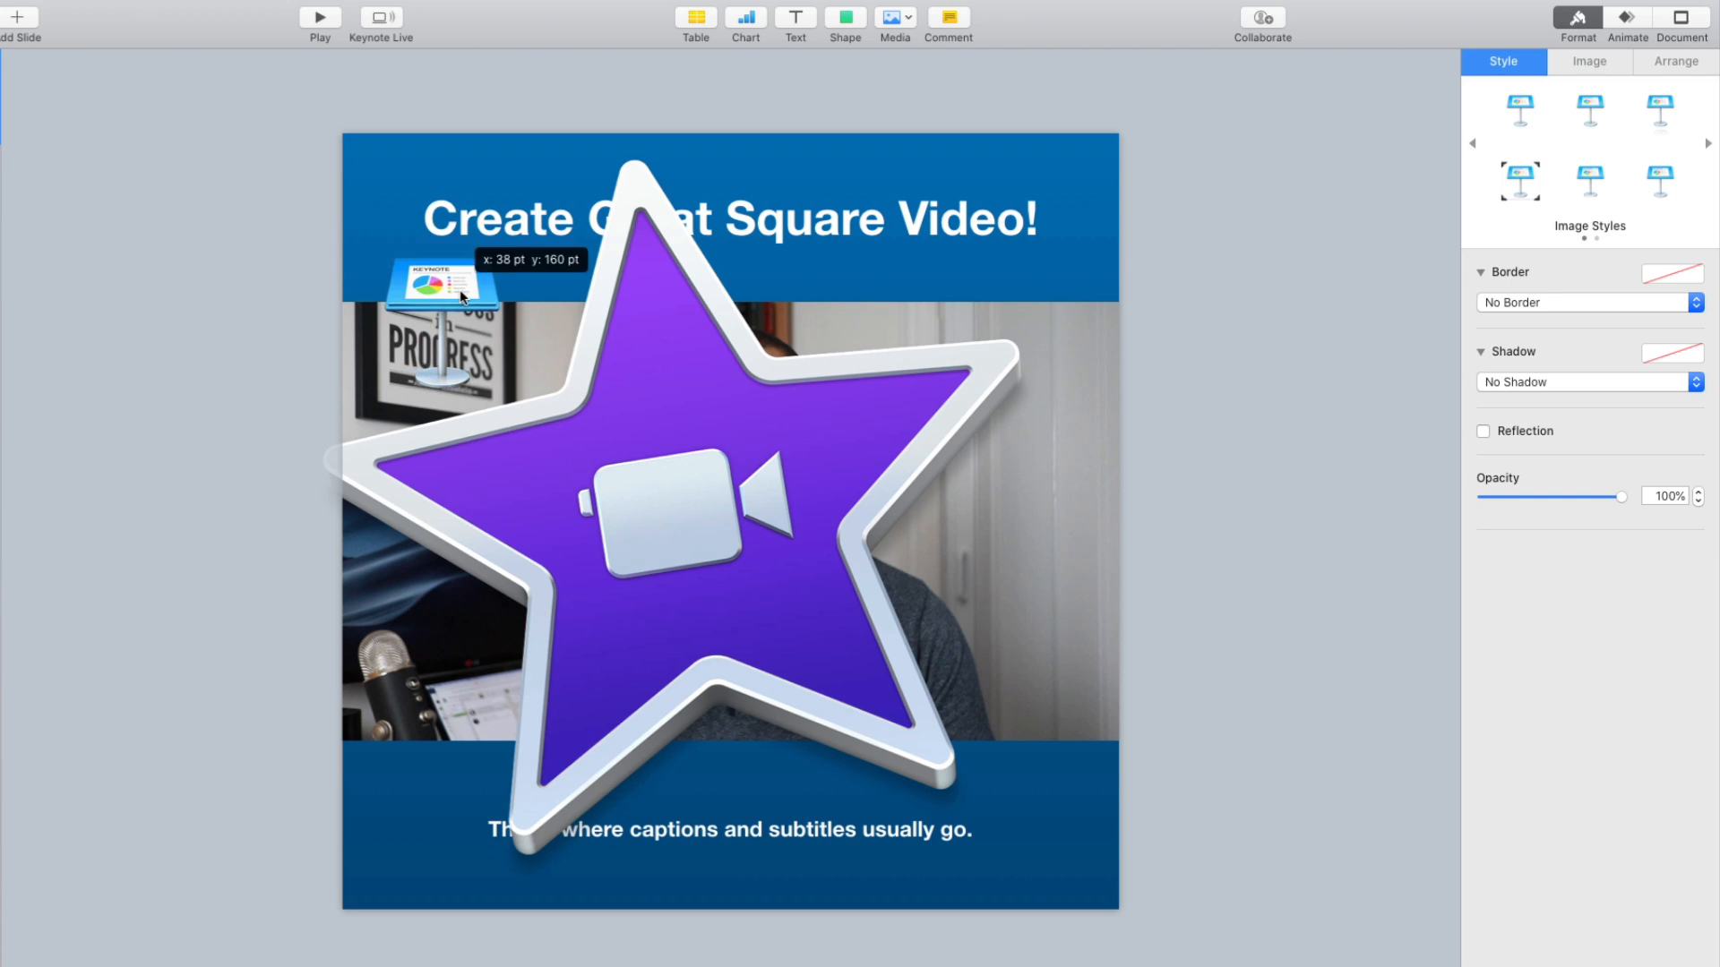
pyautogui.click(602, 470)
pyautogui.moveTo(302, 146); pyautogui.dragTo(886, 709)
pyautogui.moveTo(996, 795); pyautogui.dragTo(1041, 728)
pyautogui.moveTo(481, 316); pyautogui.dragTo(473, 720)
pyautogui.moveTo(502, 797)
pyautogui.mouseDown()
pyautogui.moveTo(531, 804)
pyautogui.moveTo(517, 813)
pyautogui.mouseUp()
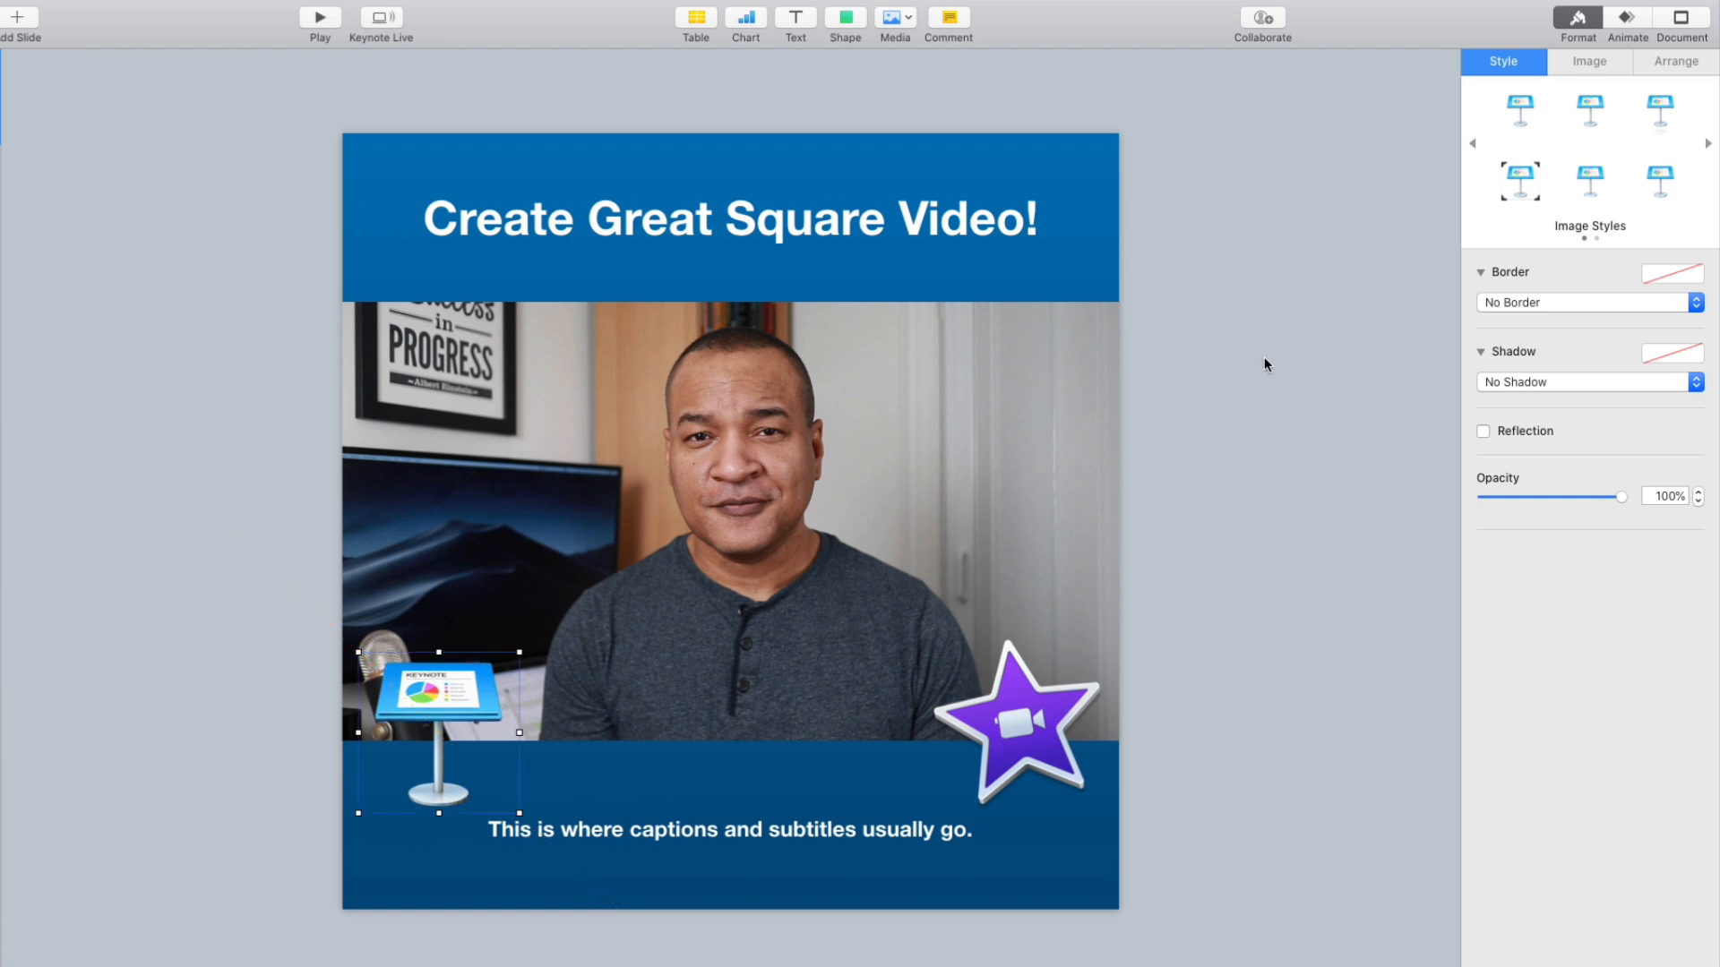
# Apply the Pop build-in effect to the Keynote icon and to the iMovie logo
pyautogui.click(1627, 22)
pyautogui.click(1582, 130)
pyautogui.click(1514, 223)
pyautogui.click(1030, 734)
pyautogui.click(1581, 129)
pyautogui.click(1514, 224)
# Set the build order so the iMovie logo starts After Build 2 and the Keynote icon starts After Build 1
pyautogui.click(1590, 964)
pyautogui.click(1582, 839)
pyautogui.click(1563, 856)
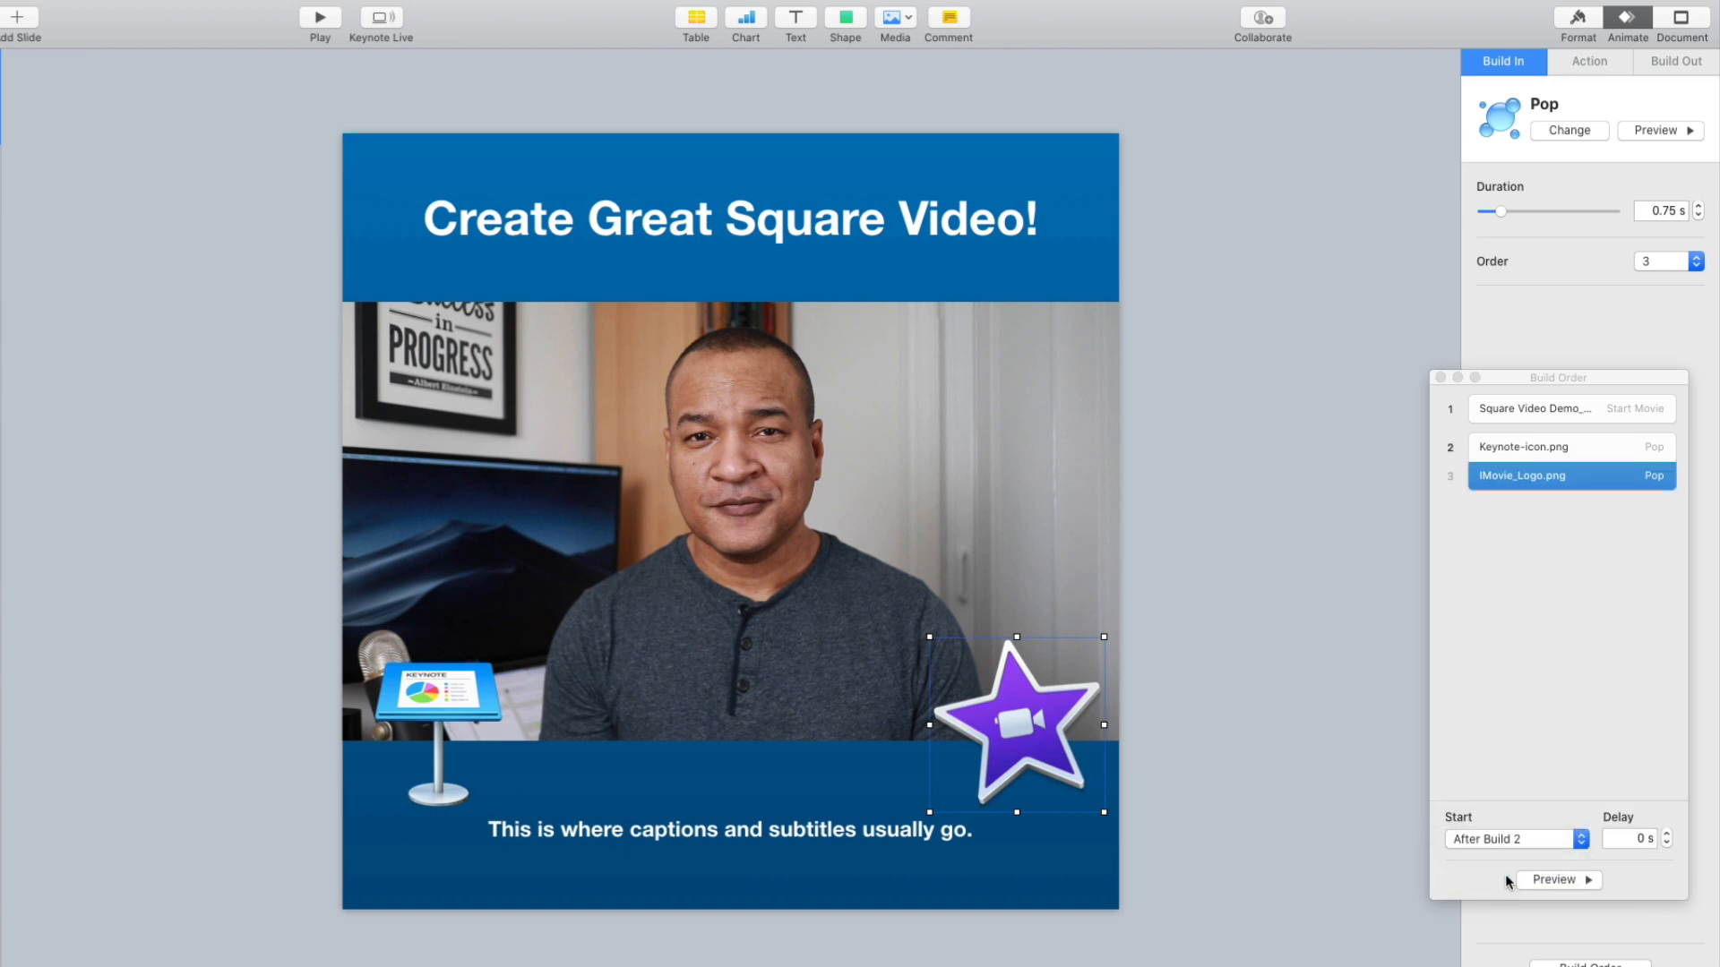
pyautogui.click(1574, 841)
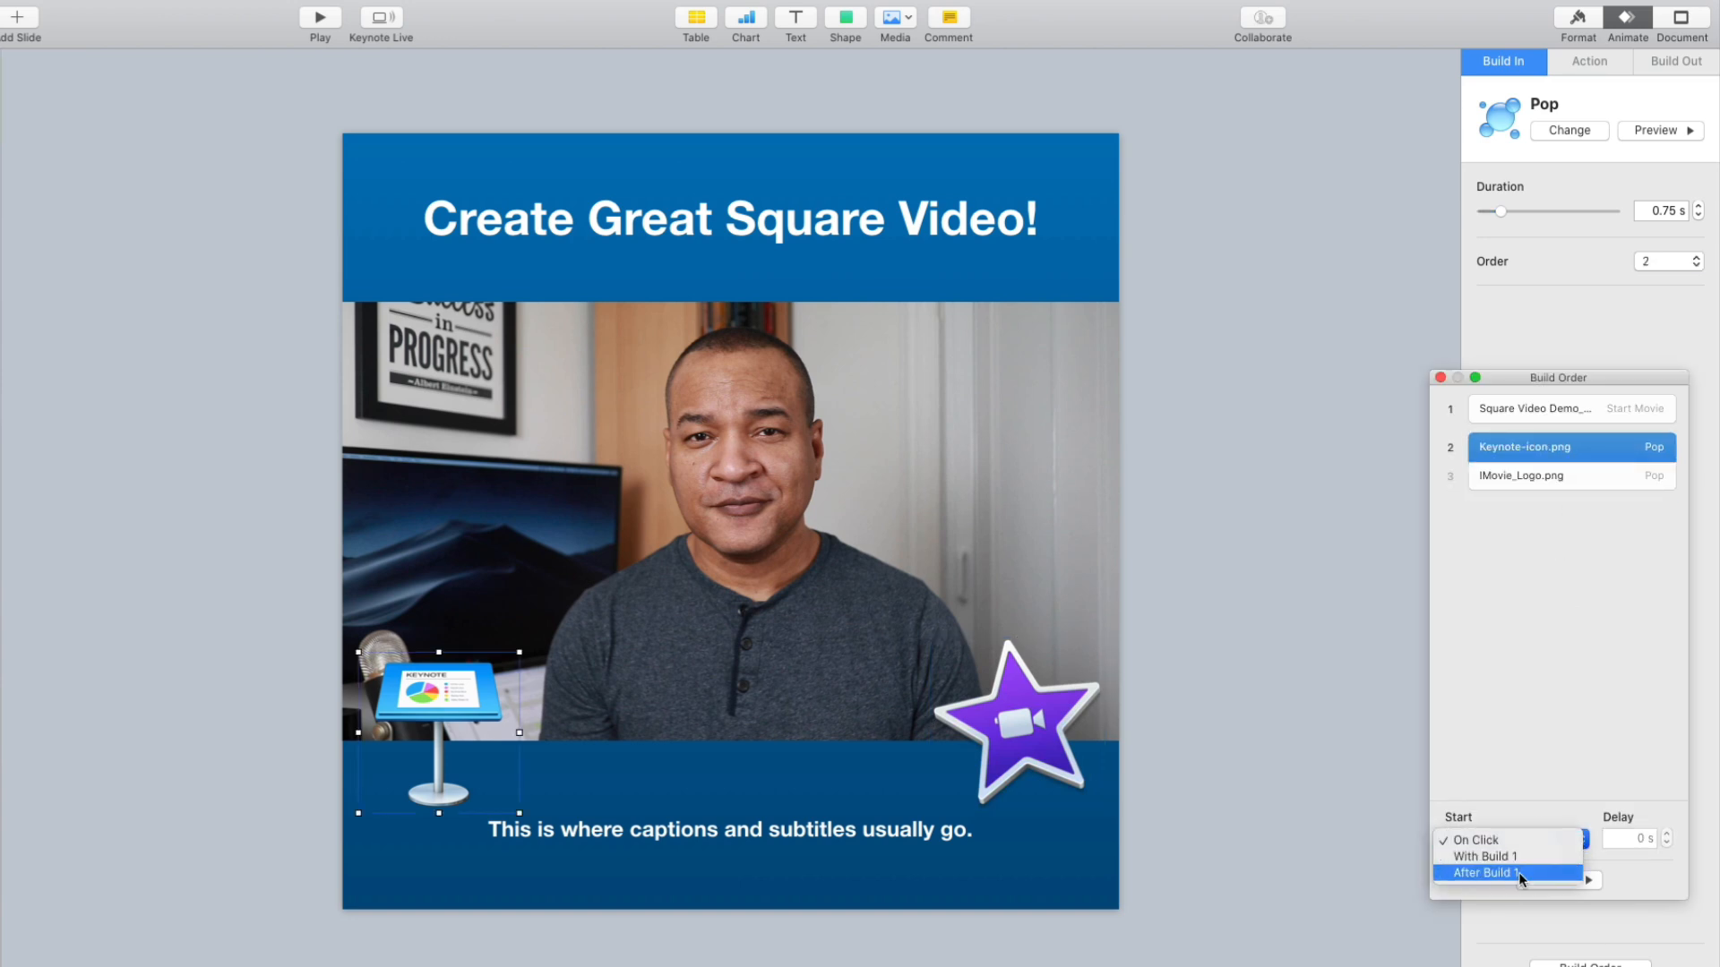
pyautogui.click(1485, 872)
pyautogui.click(1441, 378)
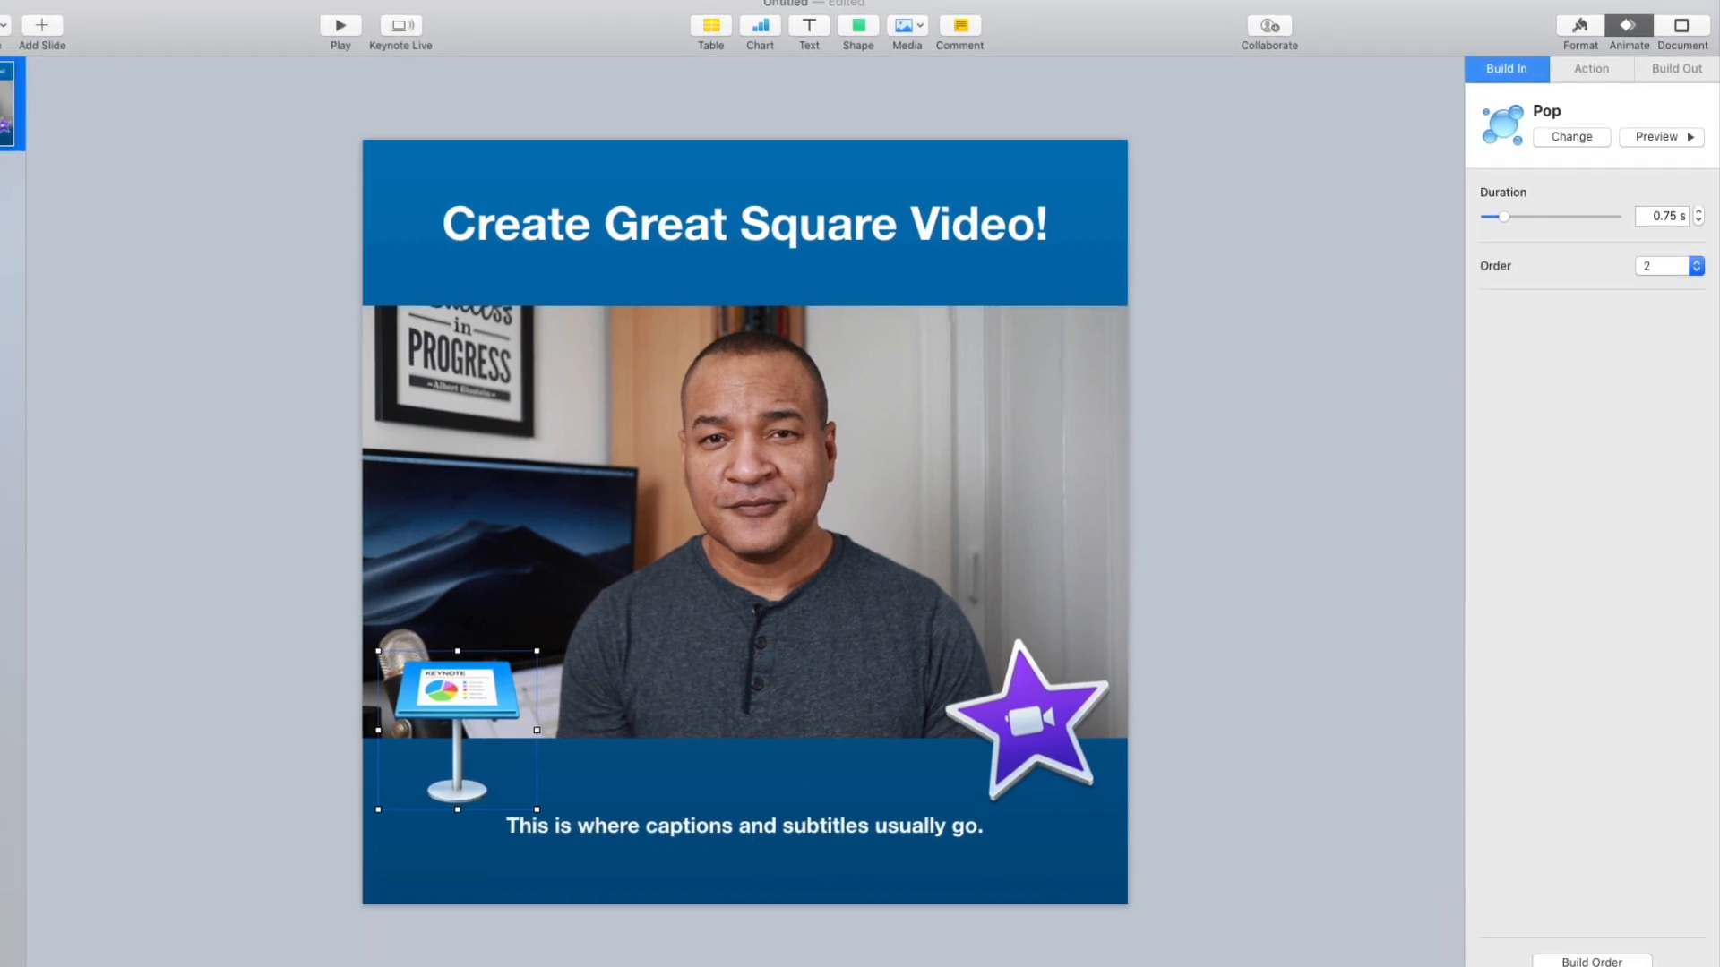
# Play the slideshow to preview the square video with its titles and logo animations
pyautogui.click(1185, 334)
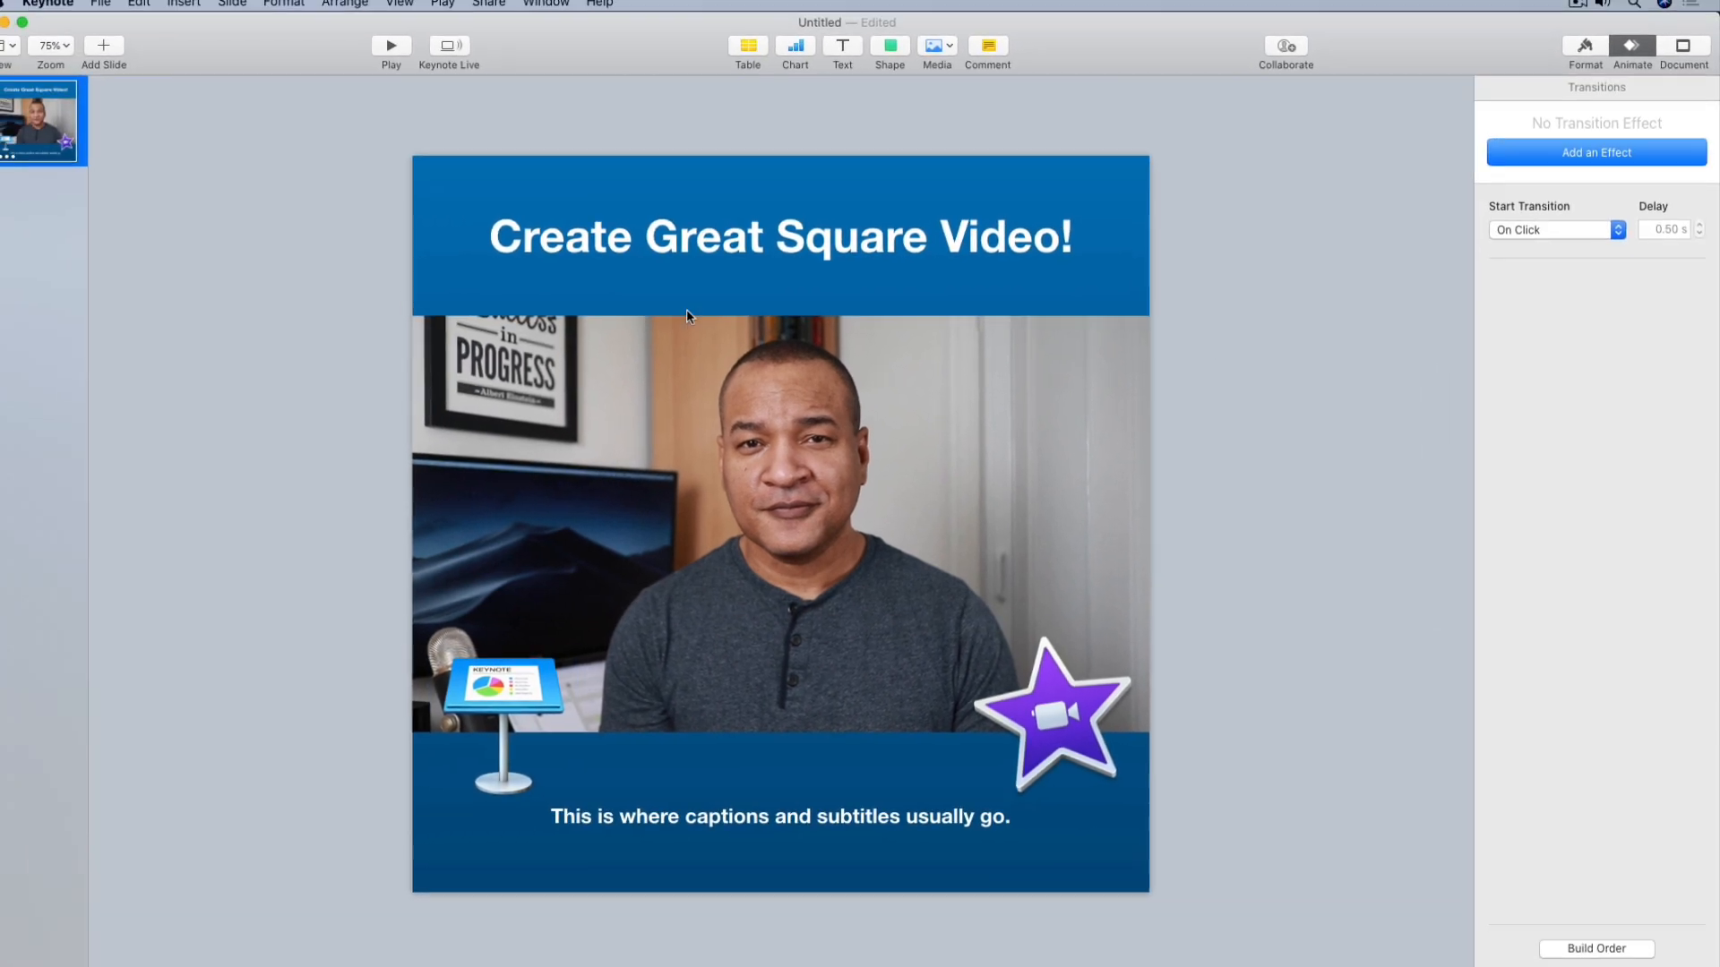
pyautogui.click(396, 51)
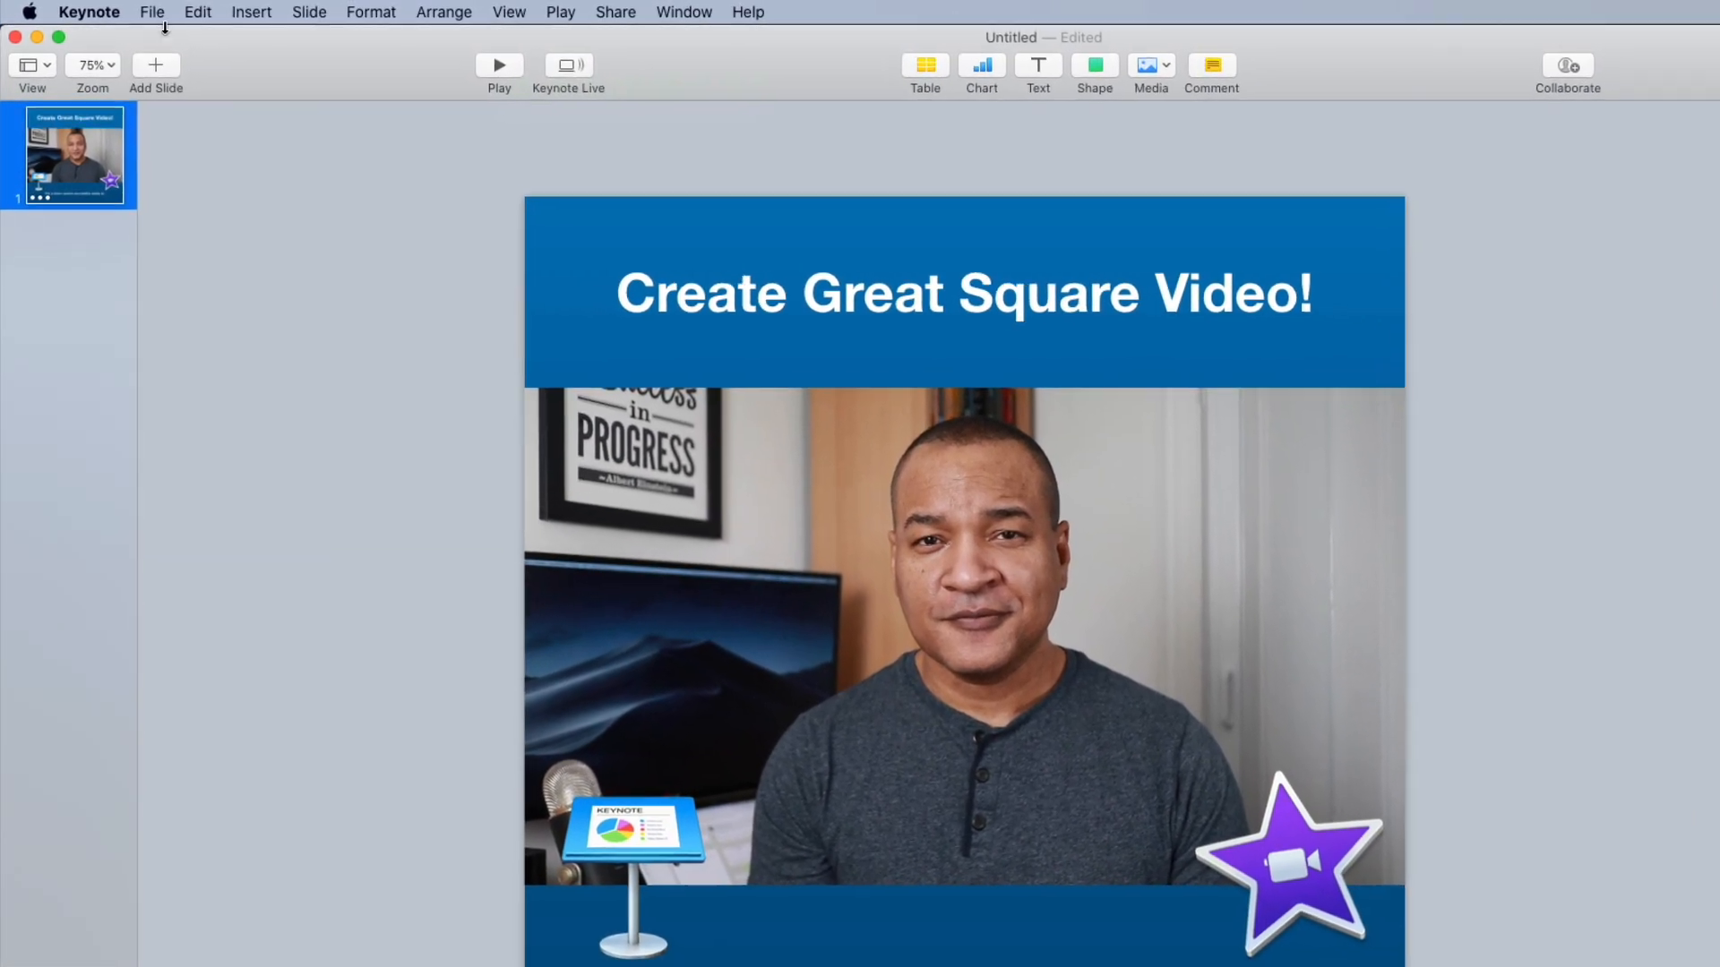
# Set up a movie export of the presentation with a custom resolution of 1080 x 1080
pyautogui.click(143, 10)
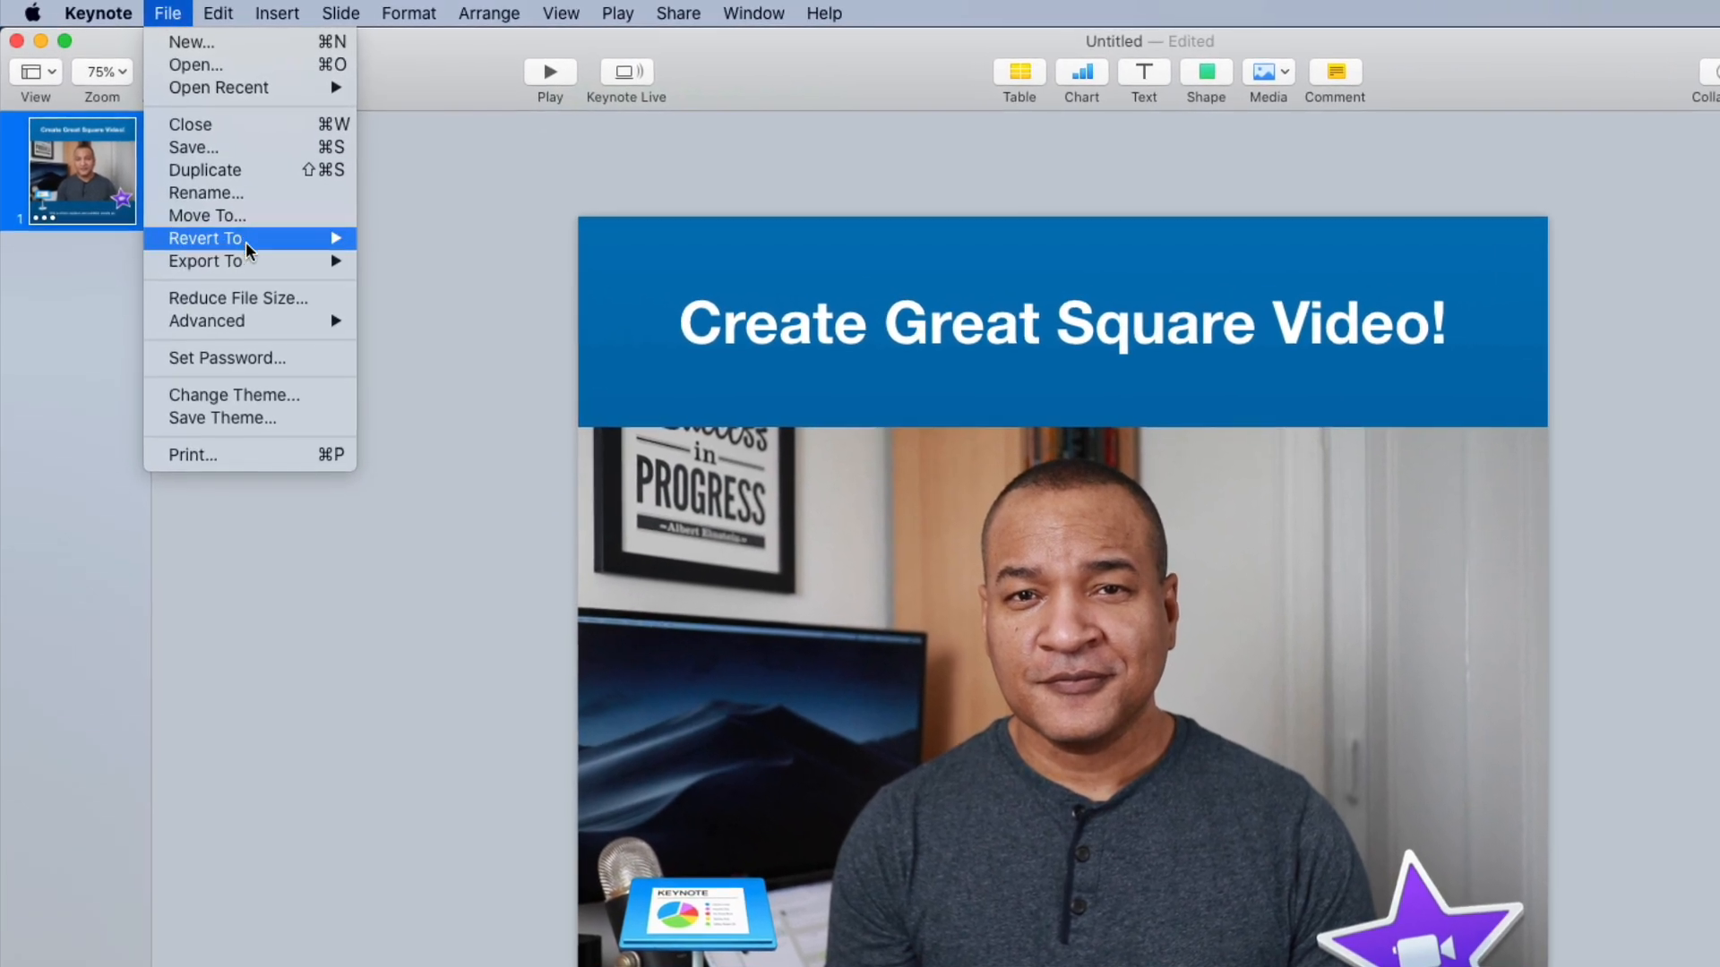
pyautogui.moveTo(261, 260)
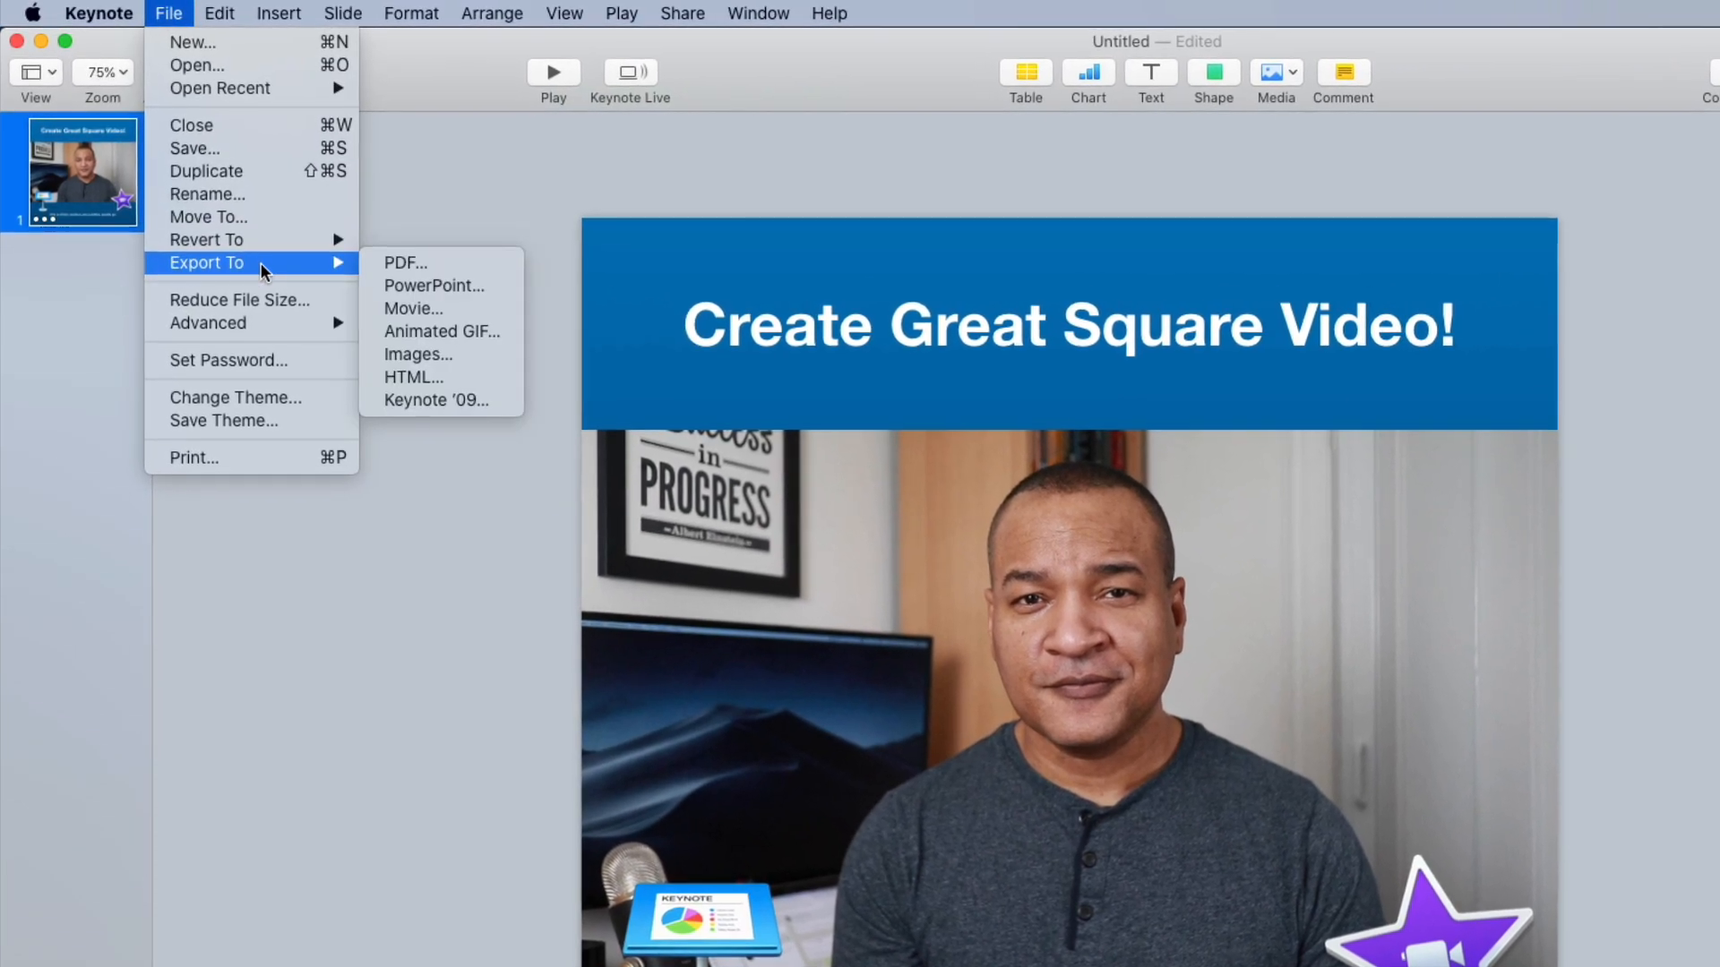
pyautogui.click(460, 309)
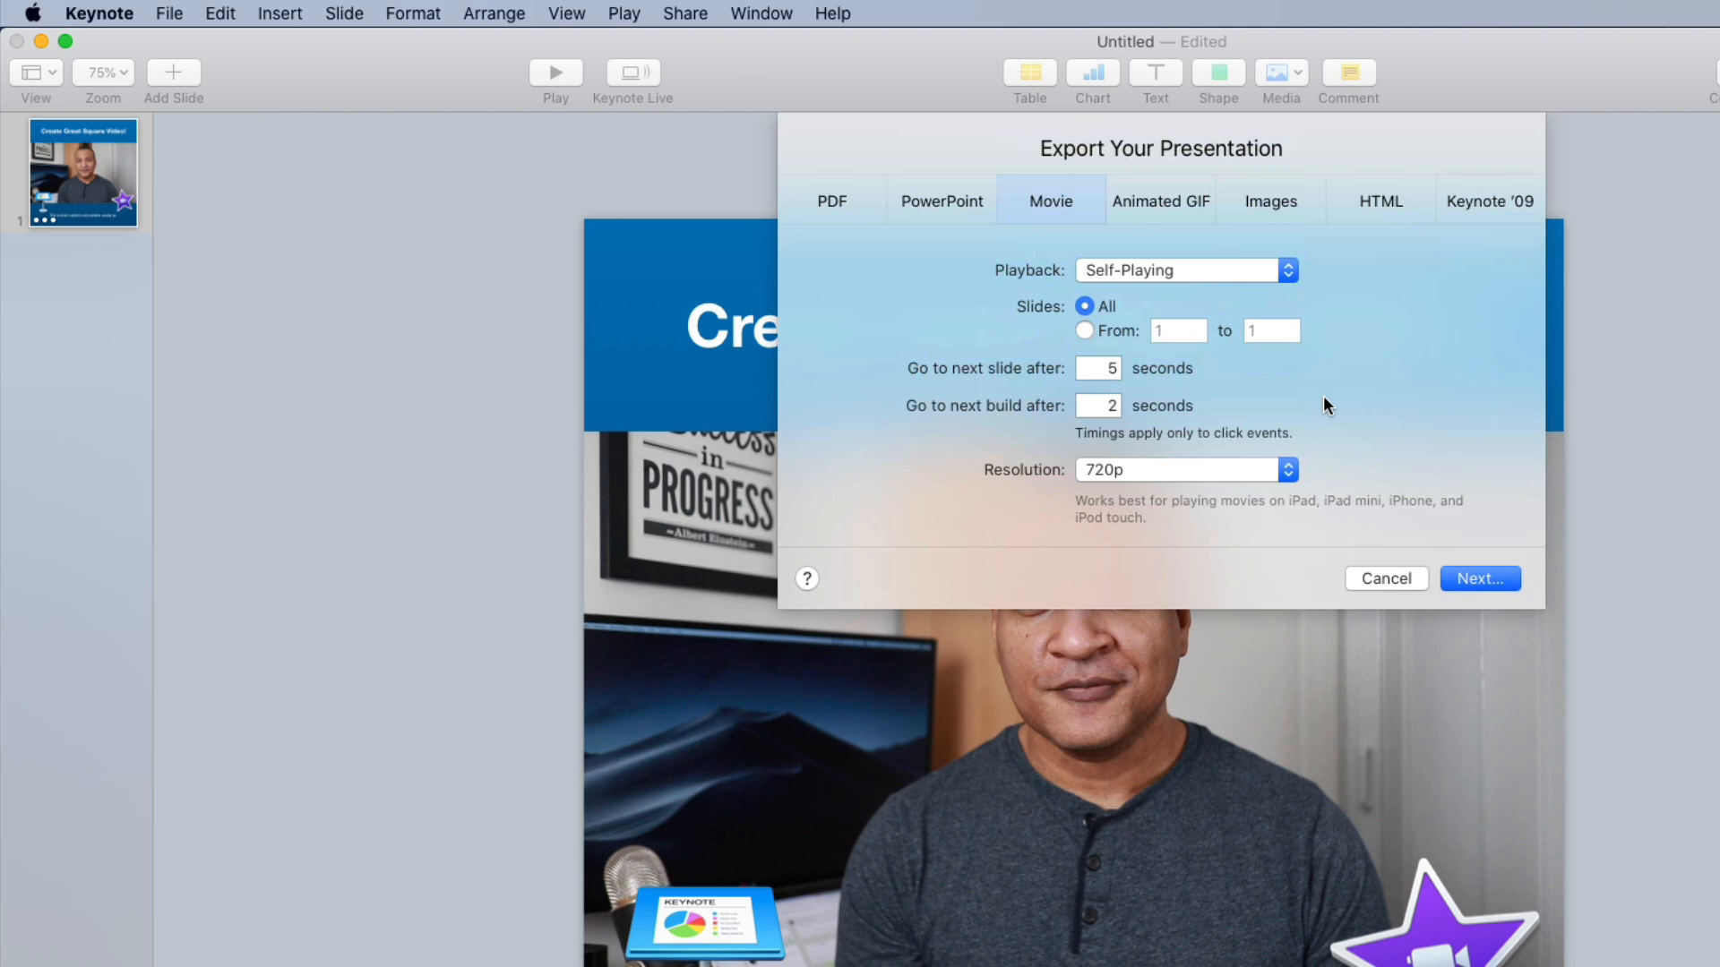
pyautogui.click(1287, 469)
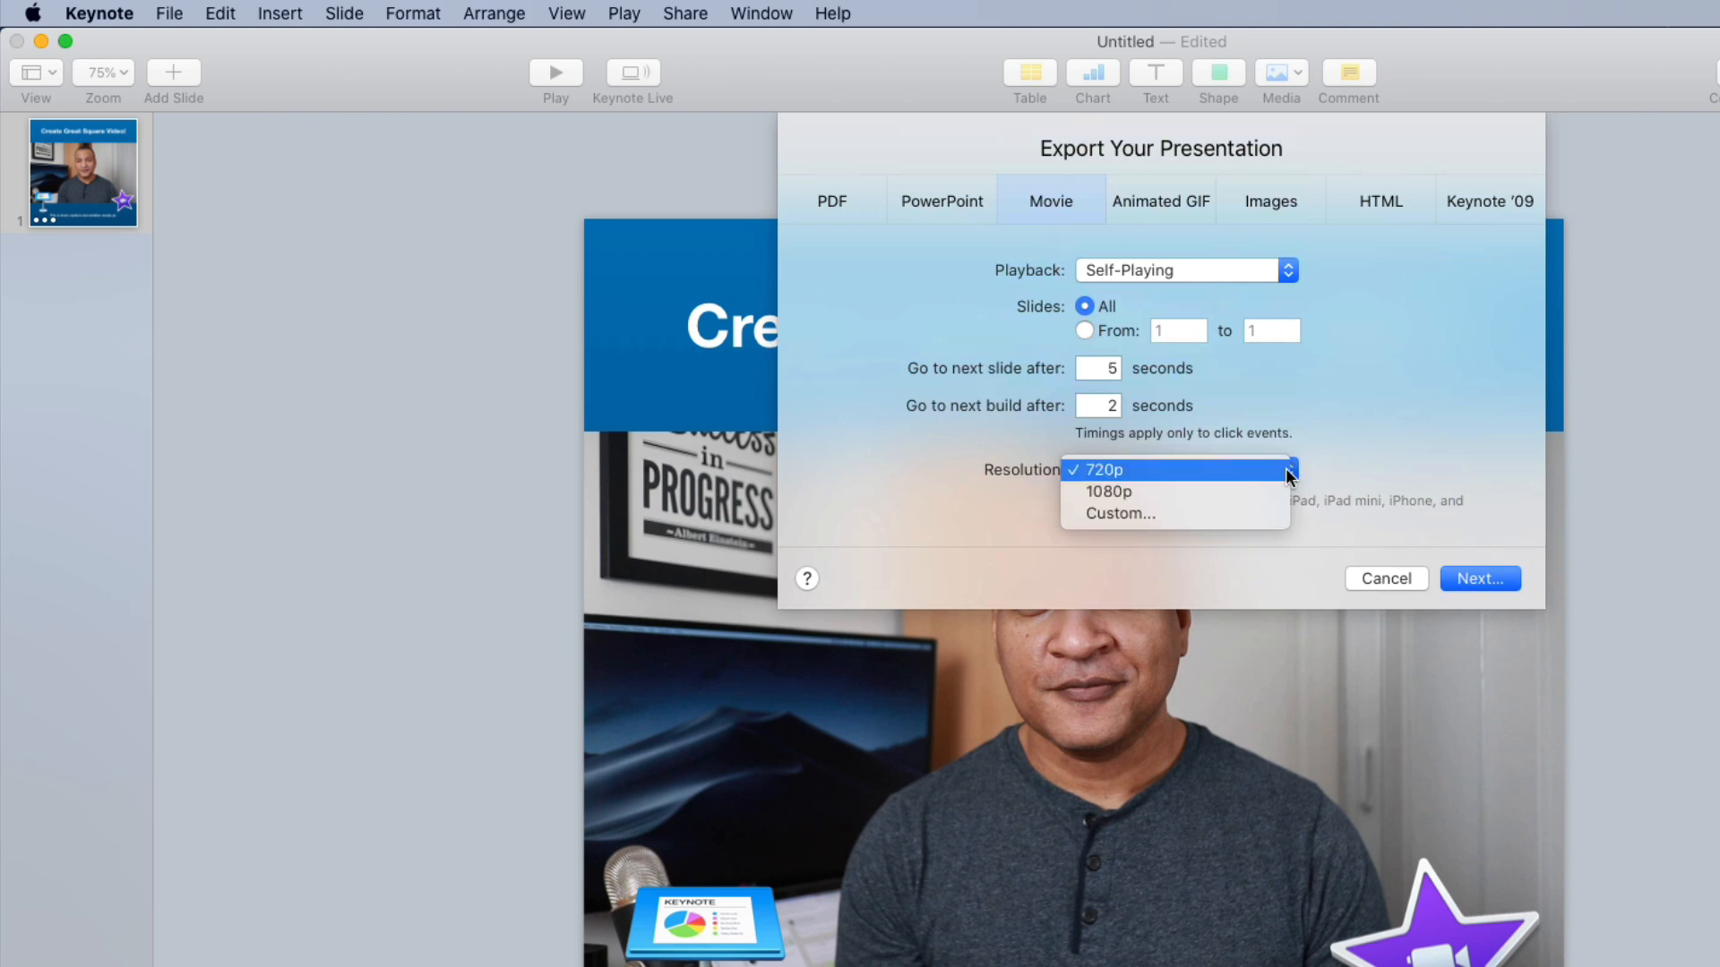
pyautogui.click(1216, 514)
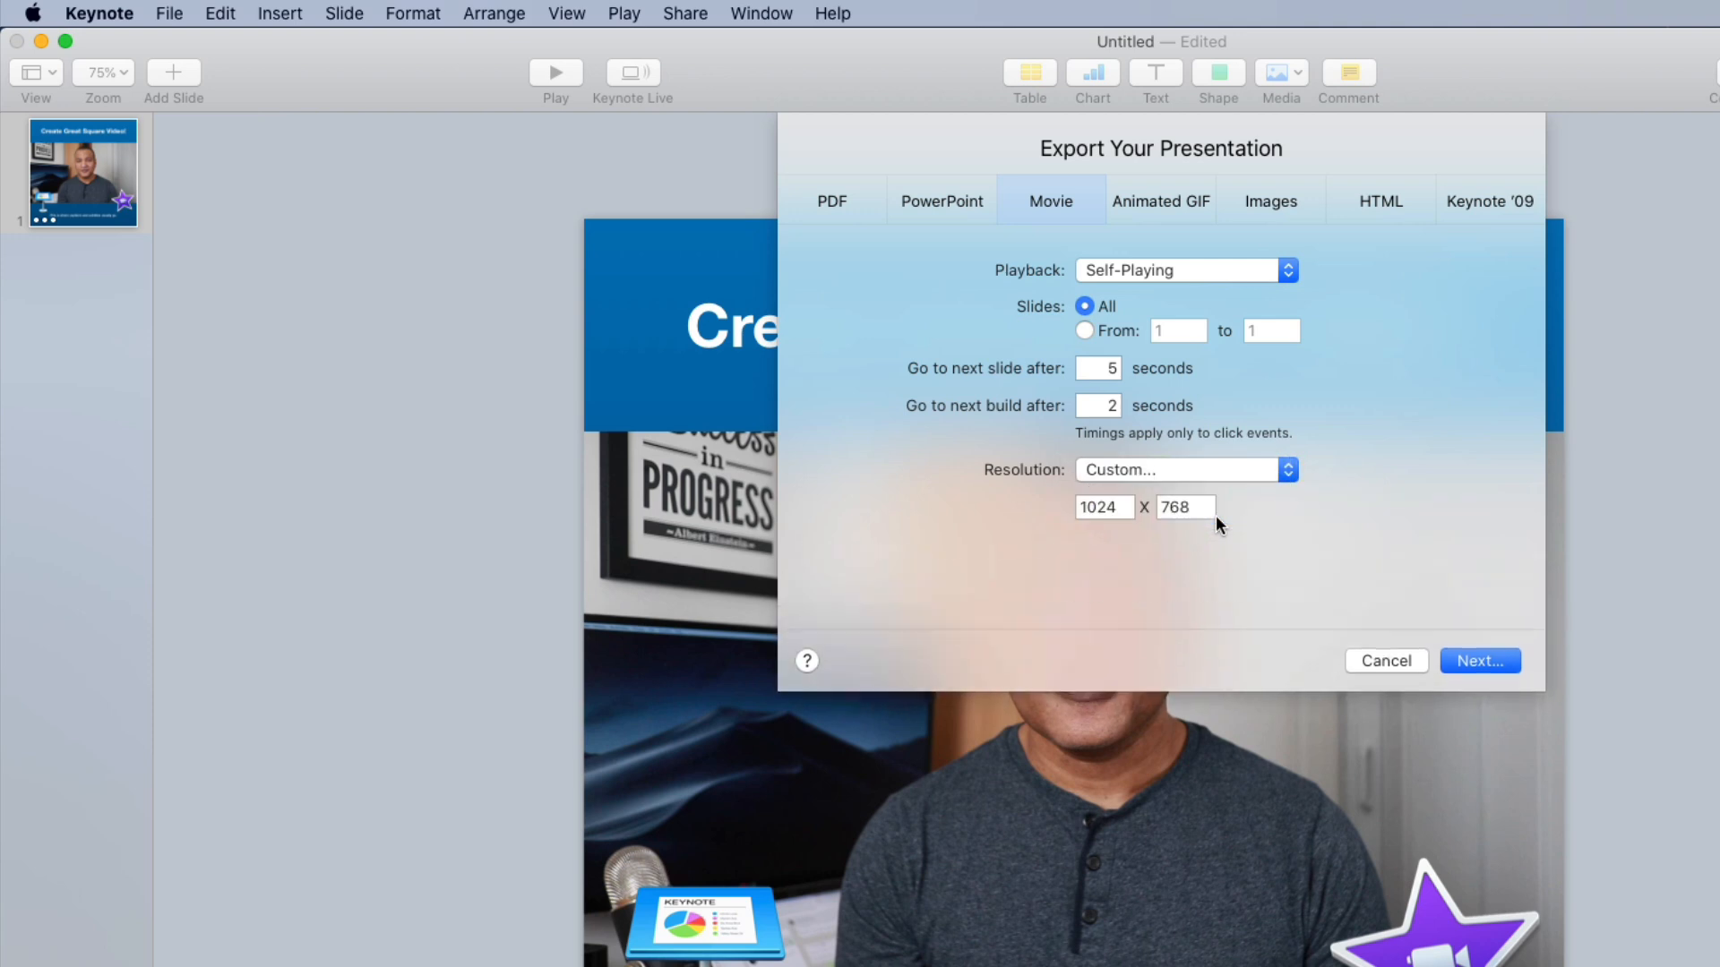
pyautogui.moveTo(1127, 506); pyautogui.dragTo(1067, 505)
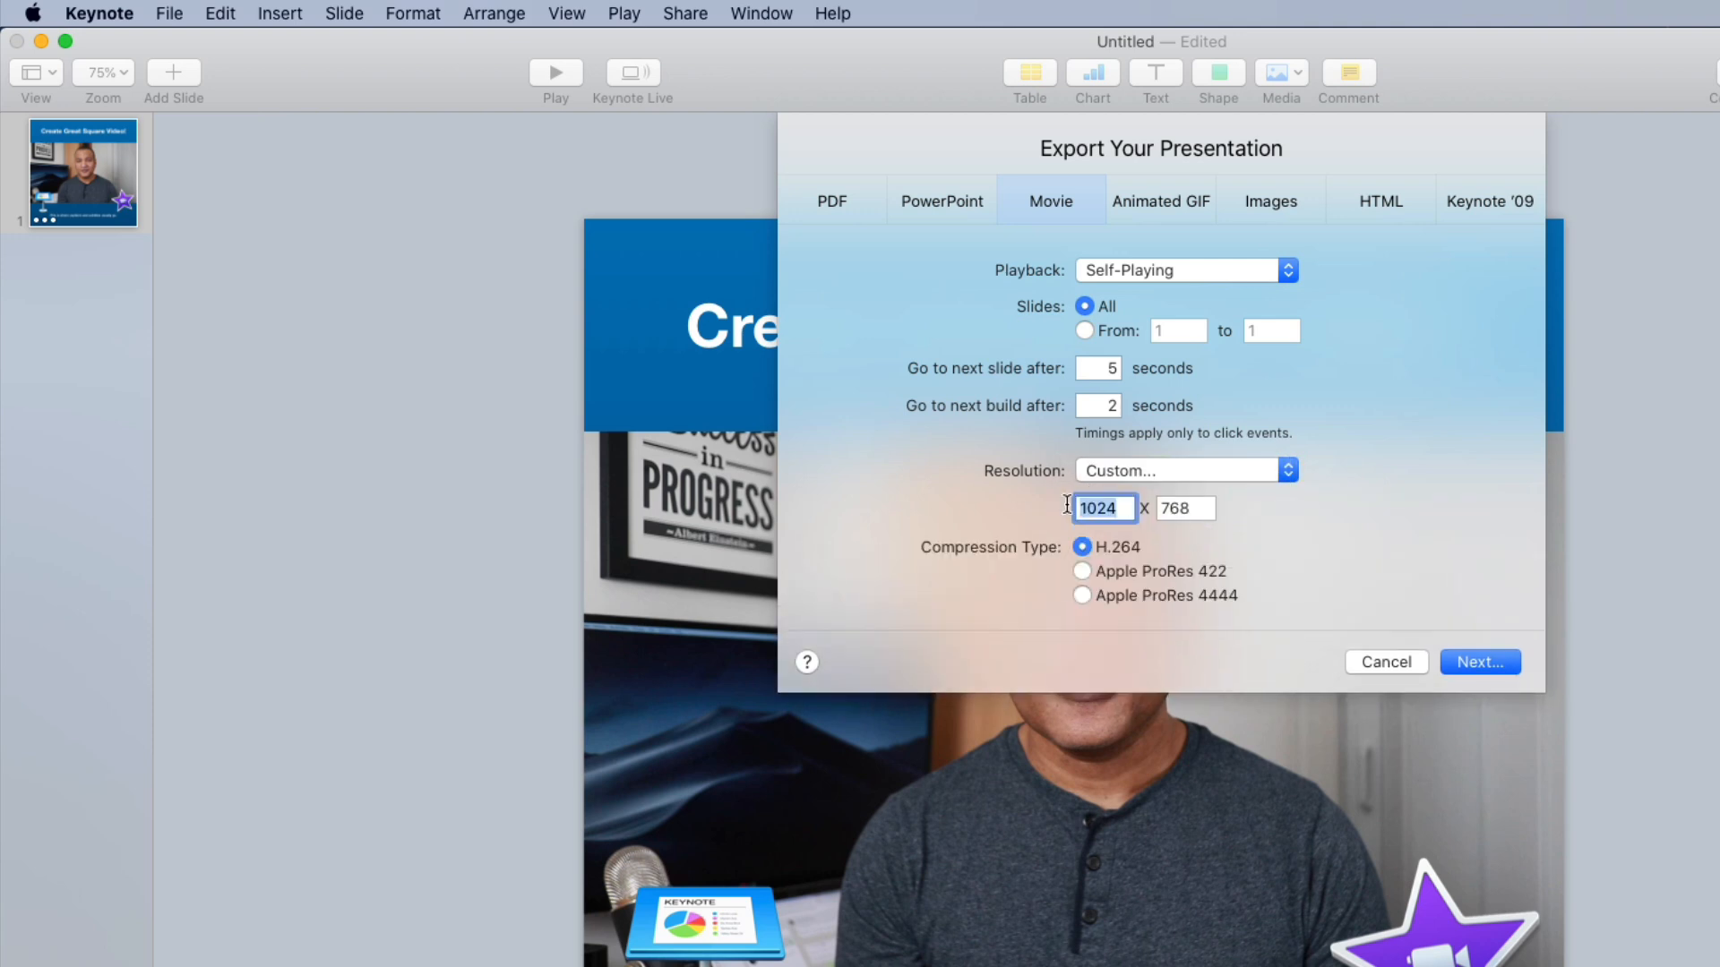
pyautogui.write('1080')
pyautogui.press('Tab')
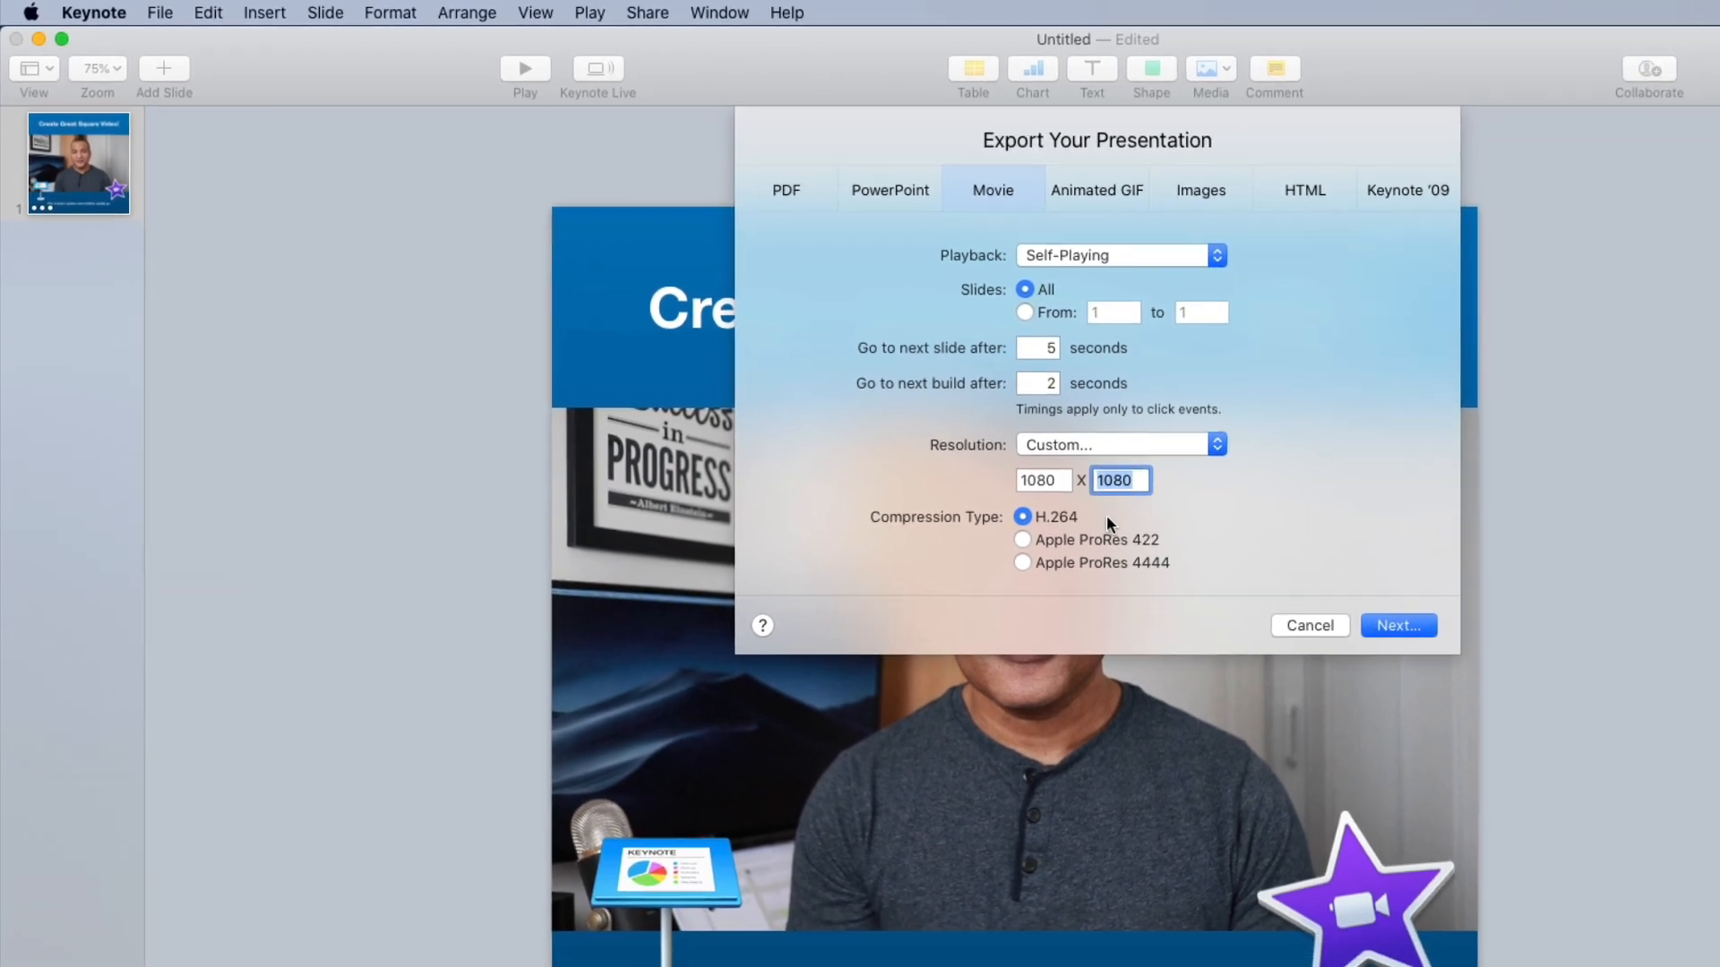
# Export the movie to the Desktop under the name SquareVideoKeynoteExport
pyautogui.click(1402, 627)
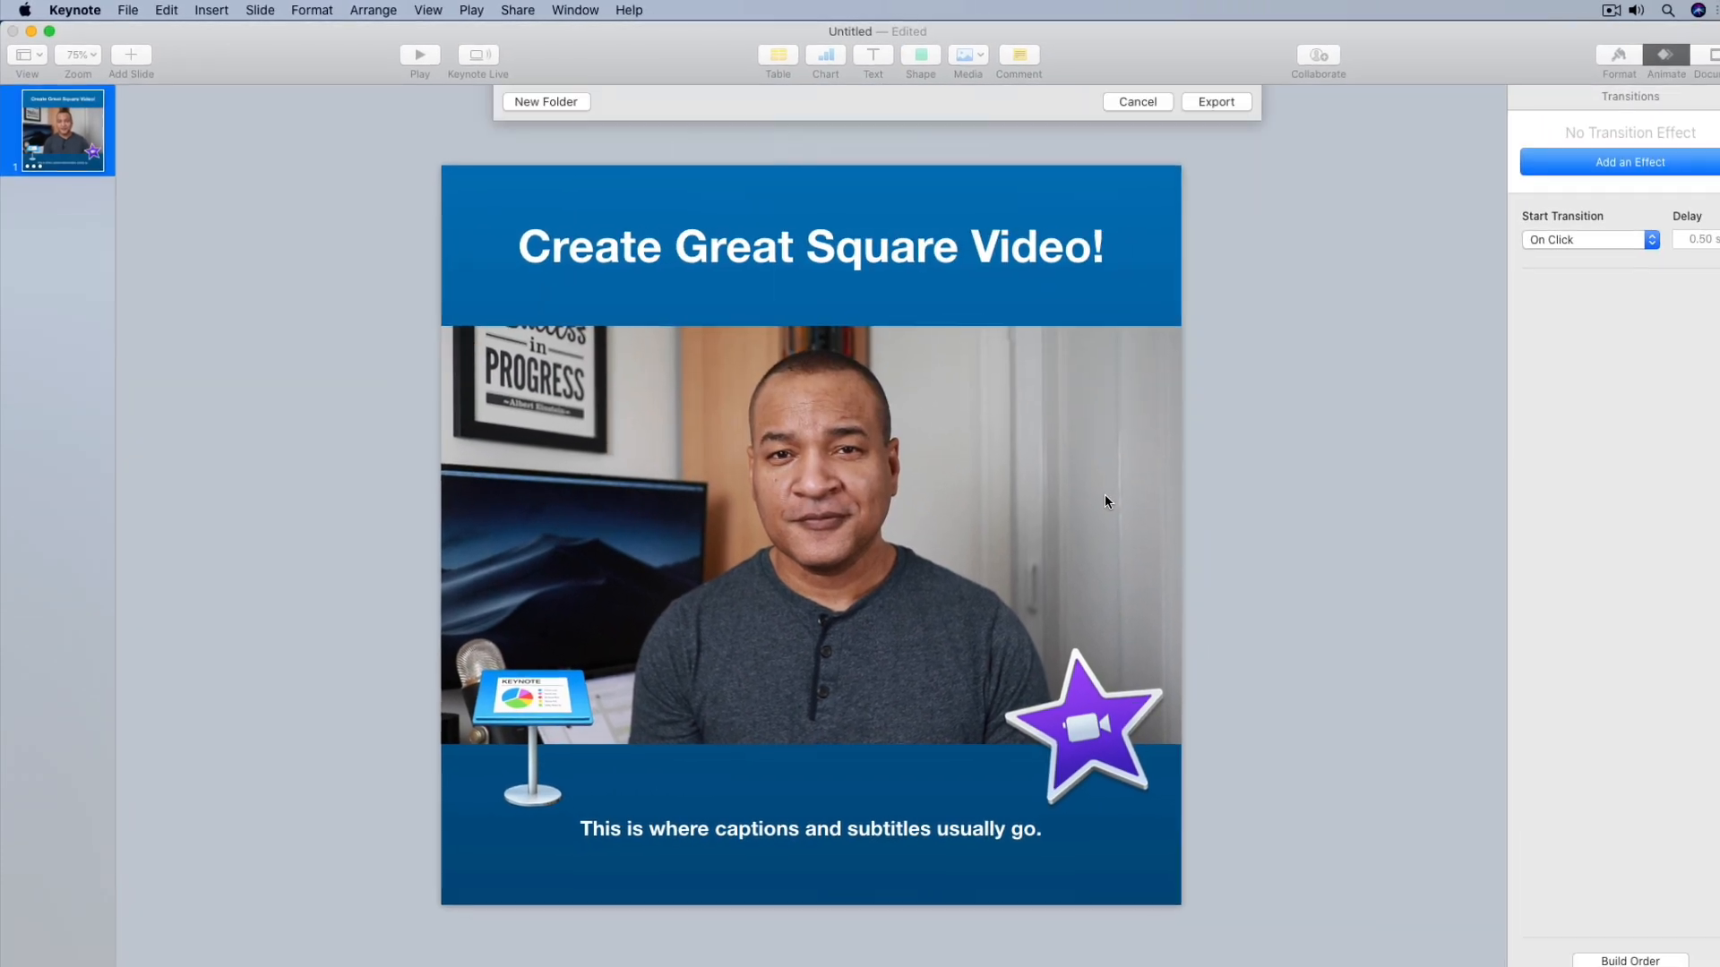
pyautogui.write('Sw')
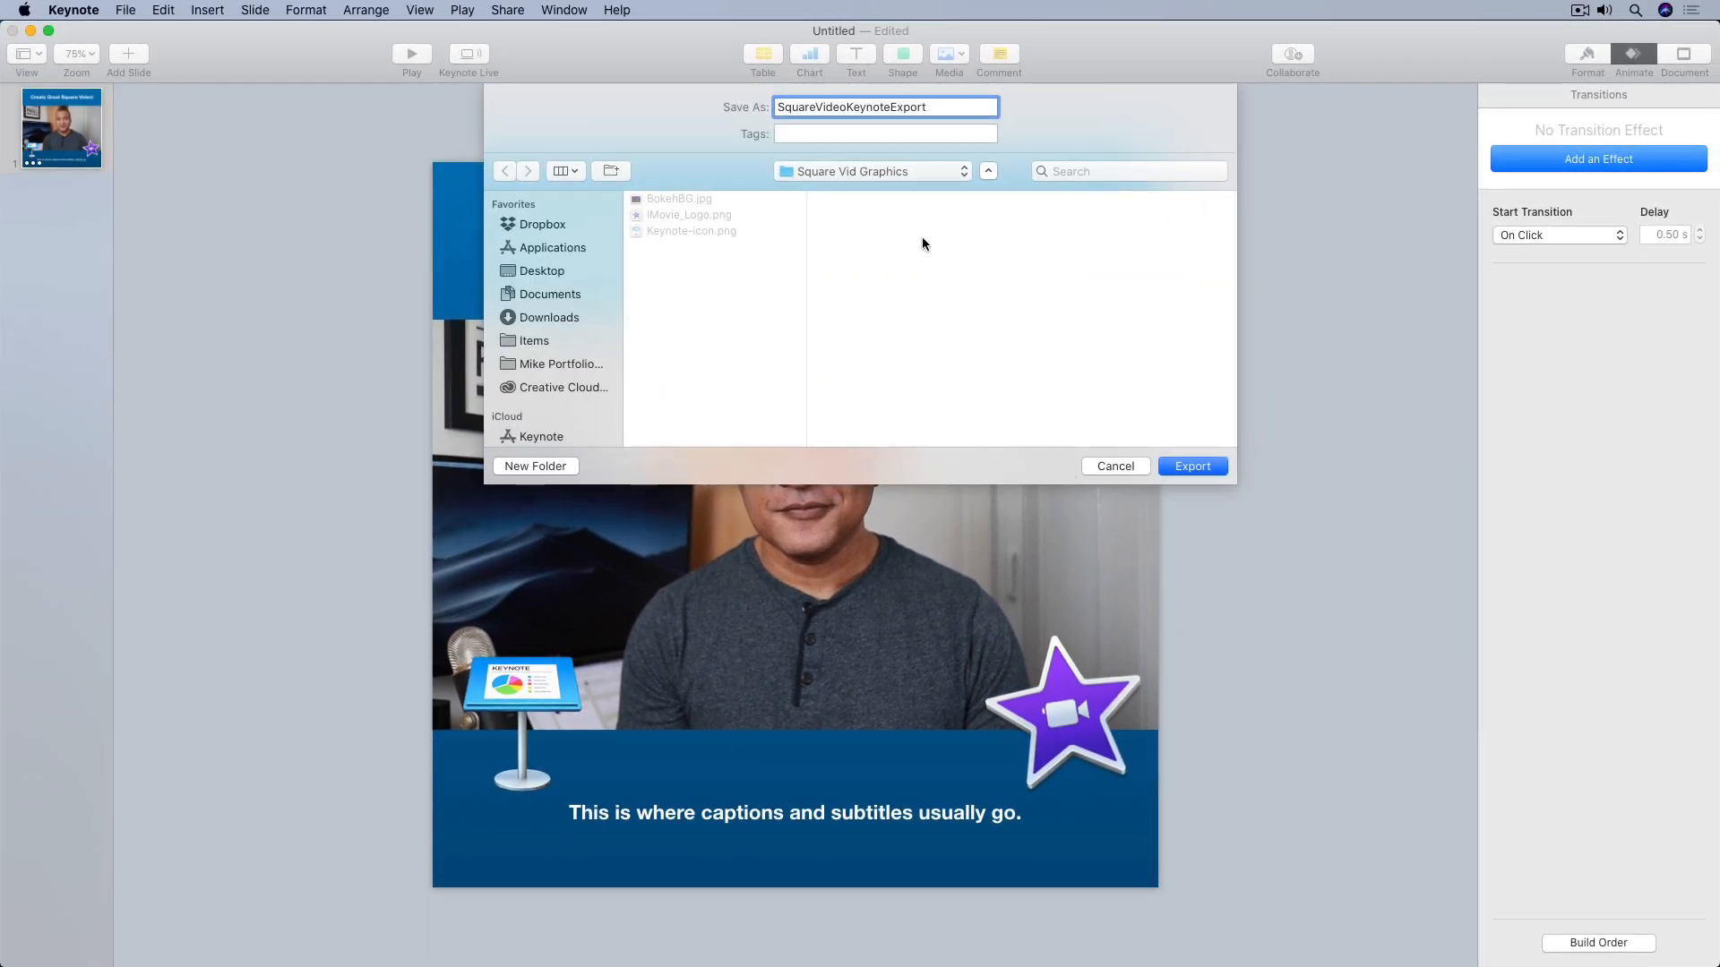
pyautogui.click(563, 273)
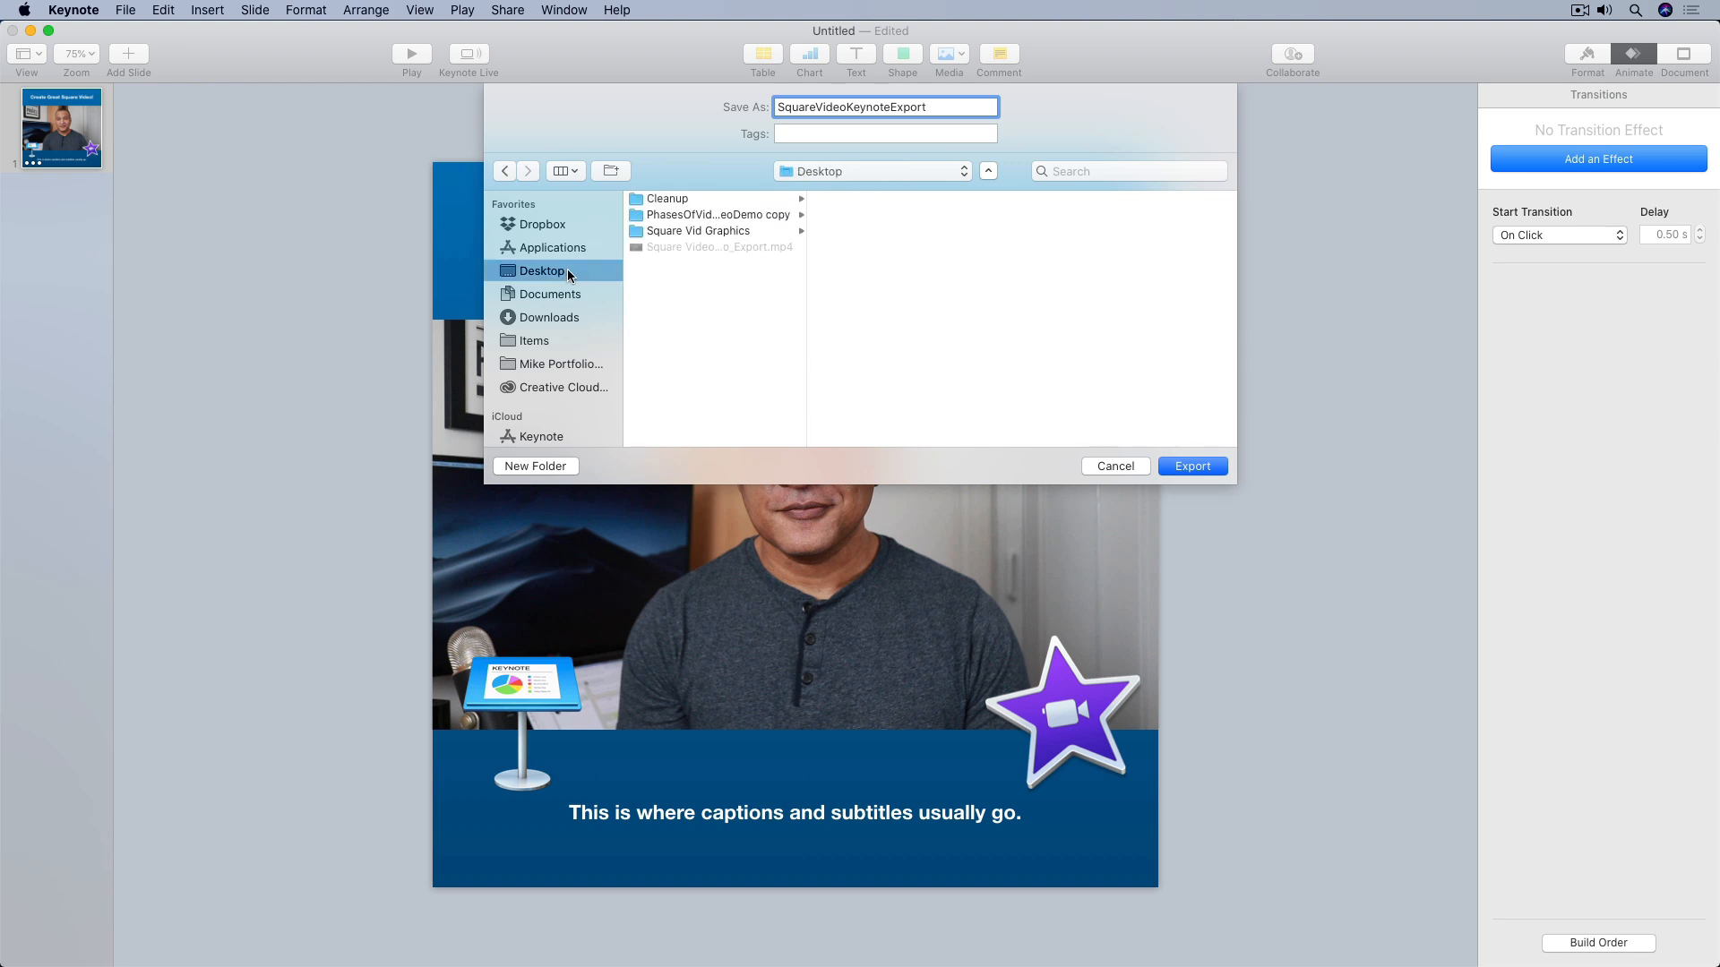
pyautogui.click(1191, 466)
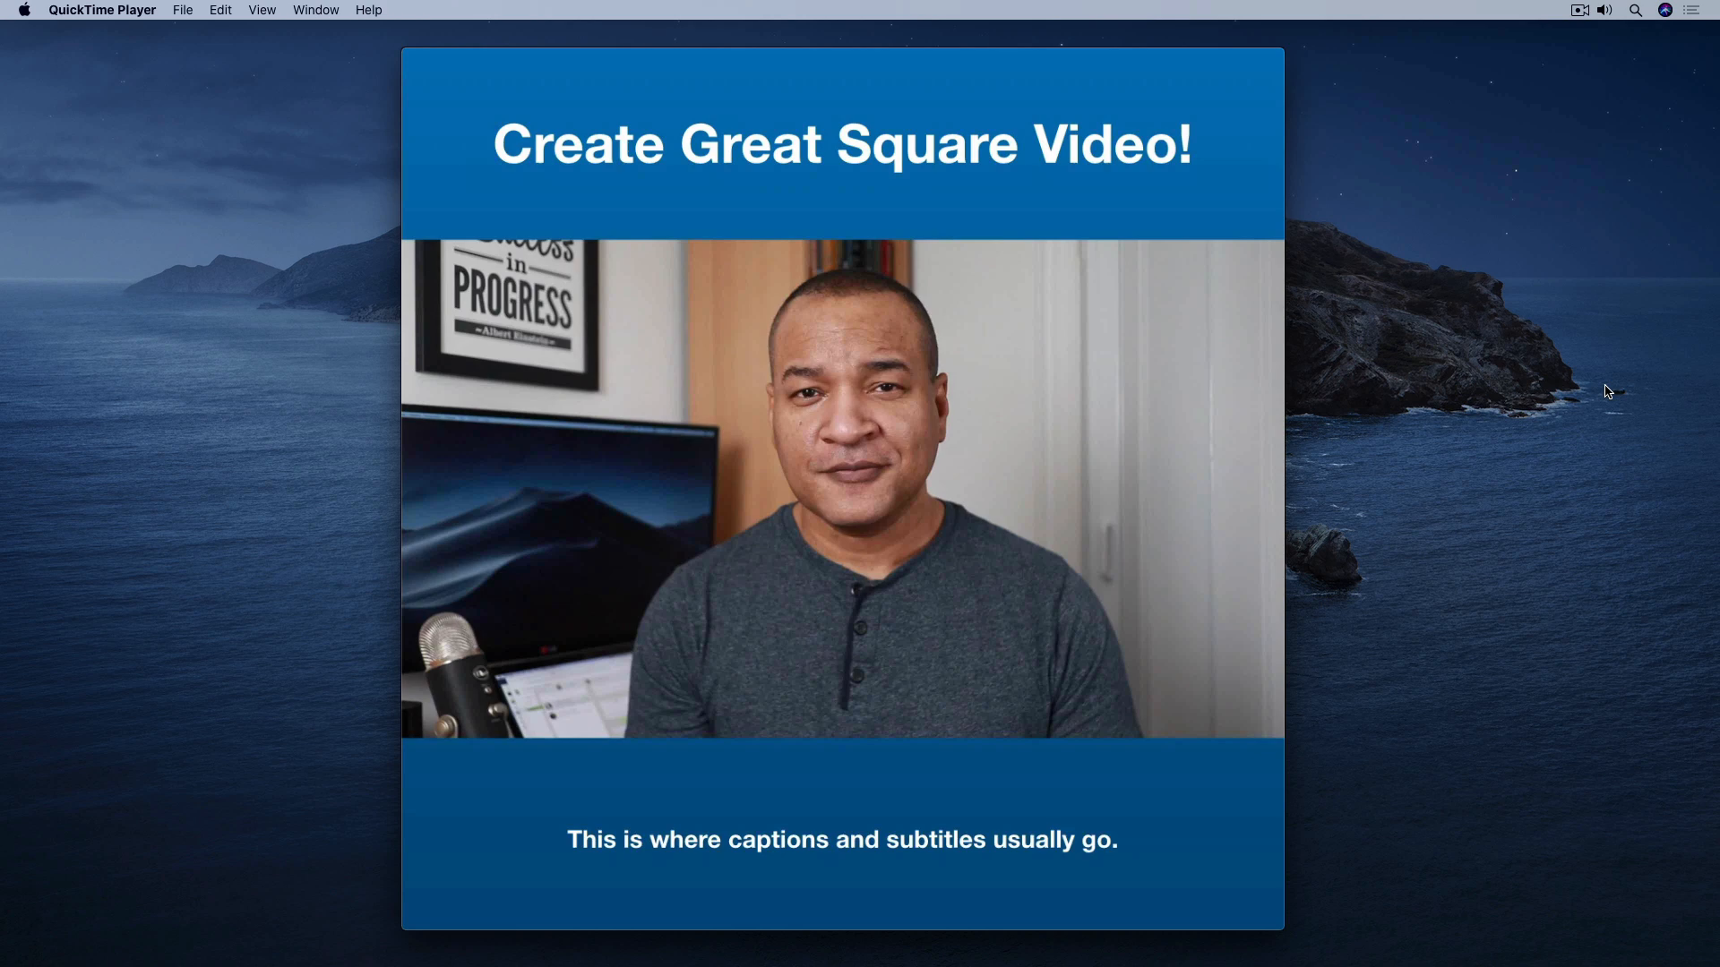
pyautogui.moveTo(849, 798)
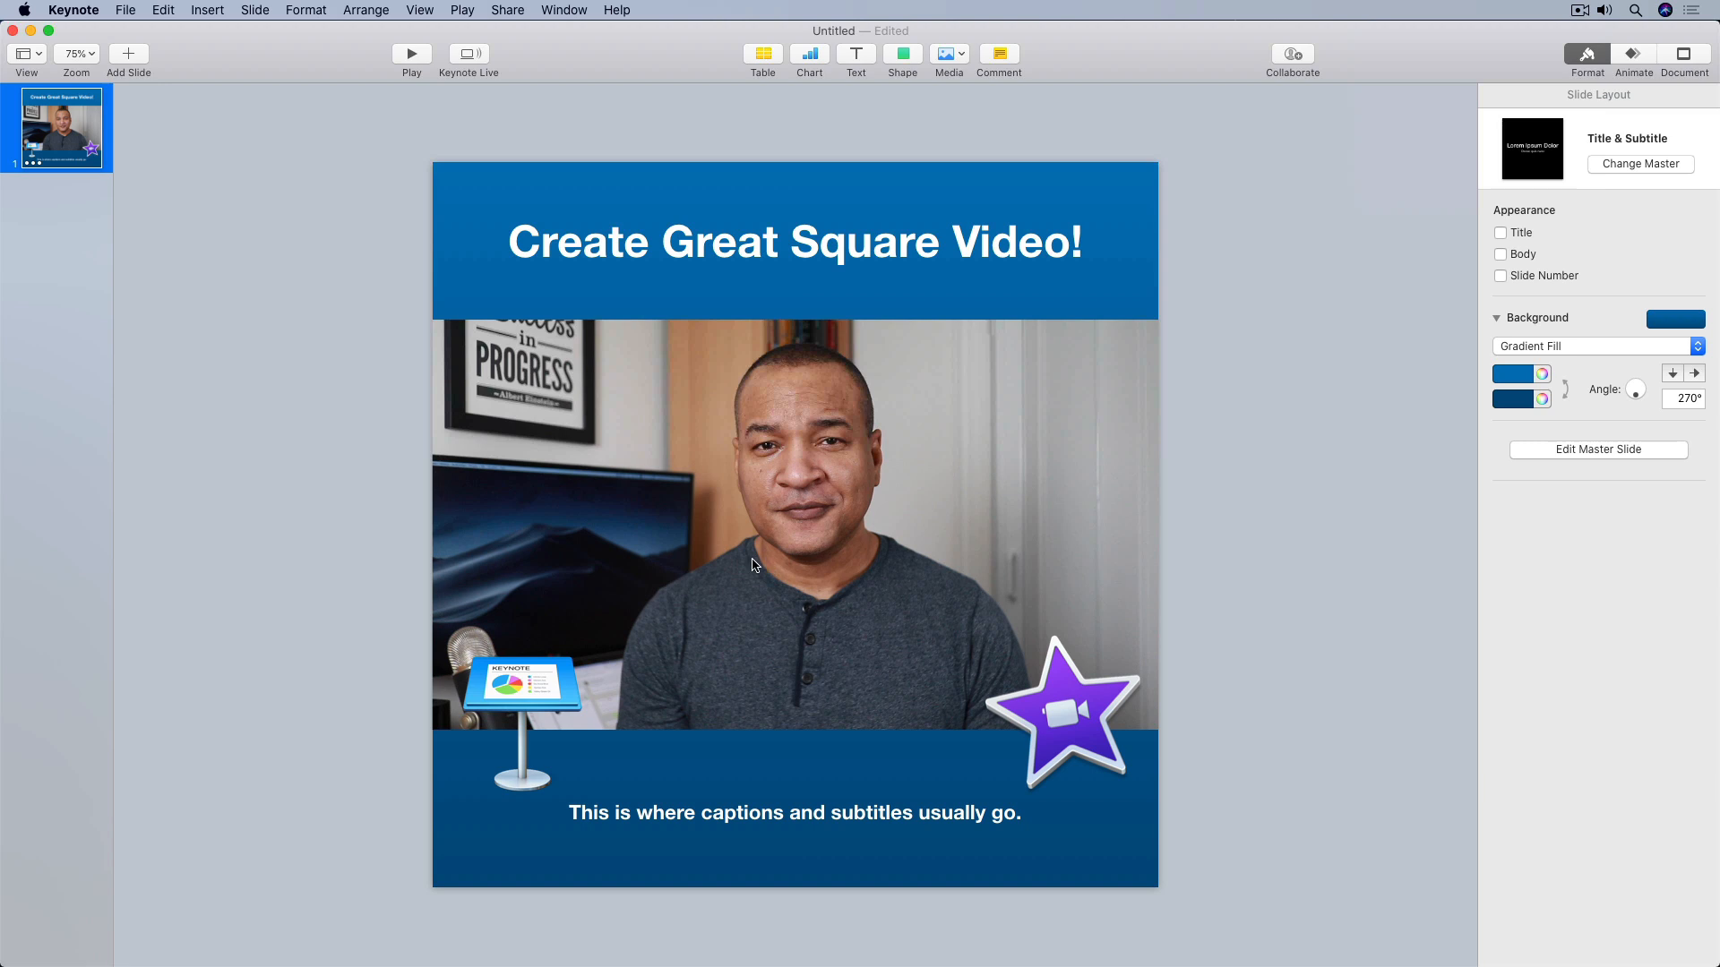
# Duplicate the slide and delete the title, both logos and the caption text from the copy
pyautogui.rightClick(72, 134)
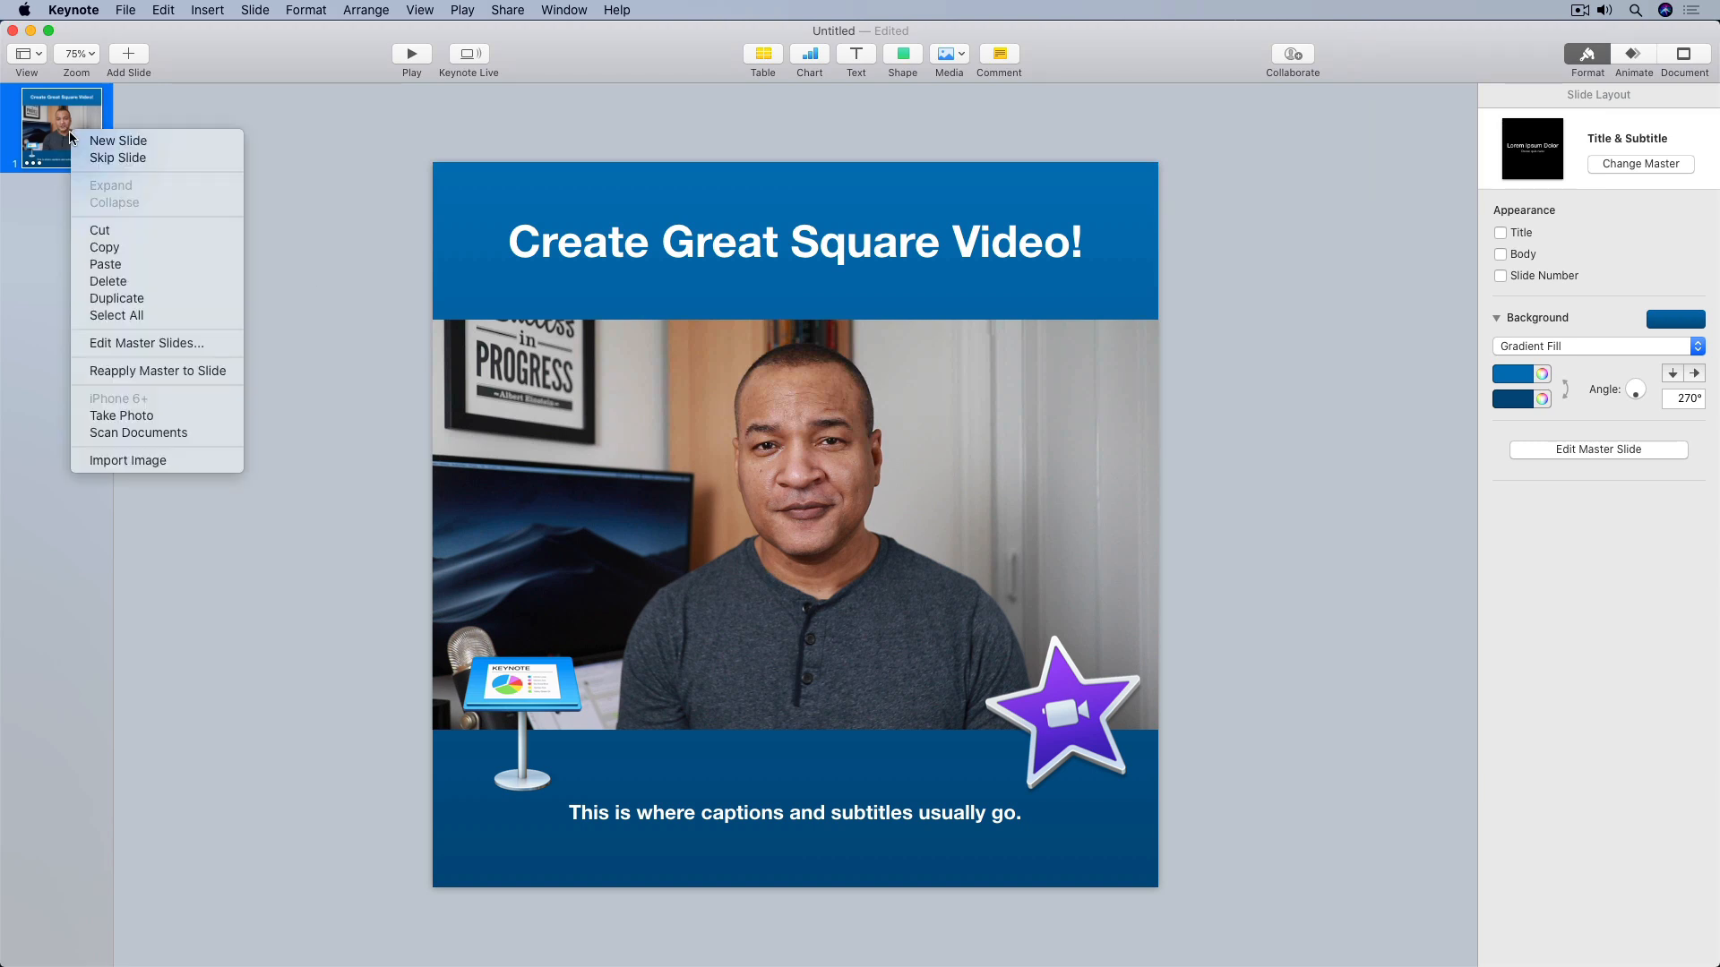
pyautogui.click(161, 299)
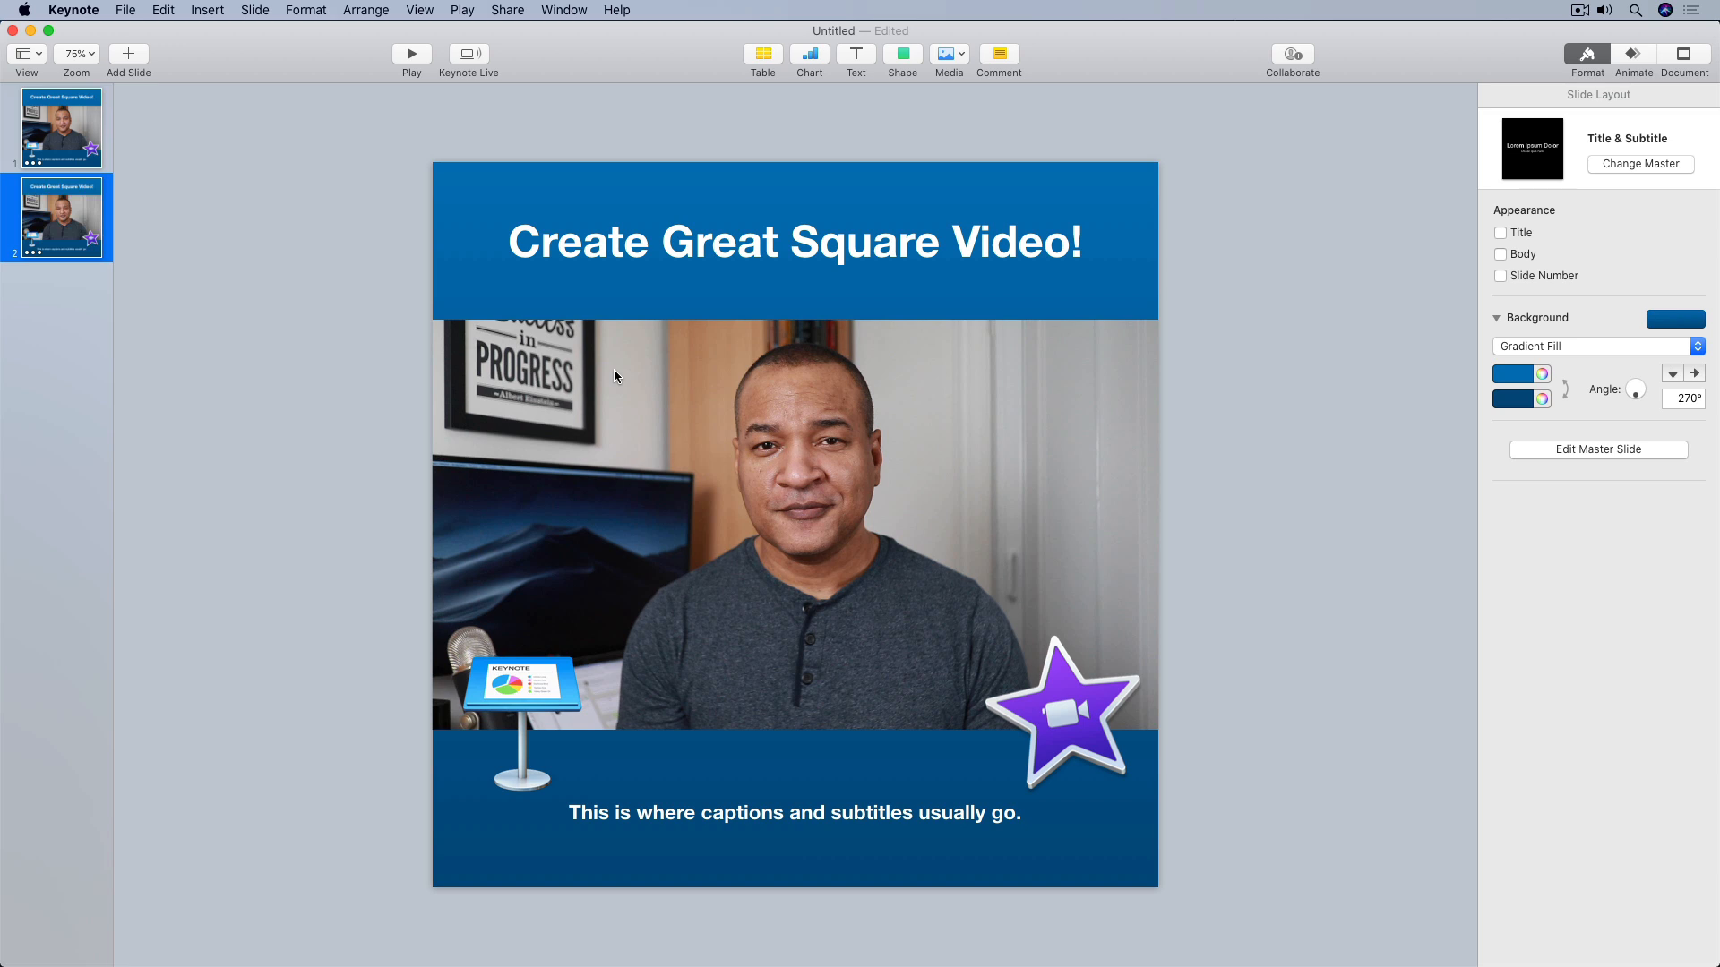
pyautogui.click(689, 256)
pyautogui.press('Delete')
pyautogui.click(548, 686)
pyautogui.press('Delete')
pyautogui.click(1118, 755)
pyautogui.press('Delete')
pyautogui.click(970, 822)
pyautogui.press('Delete')
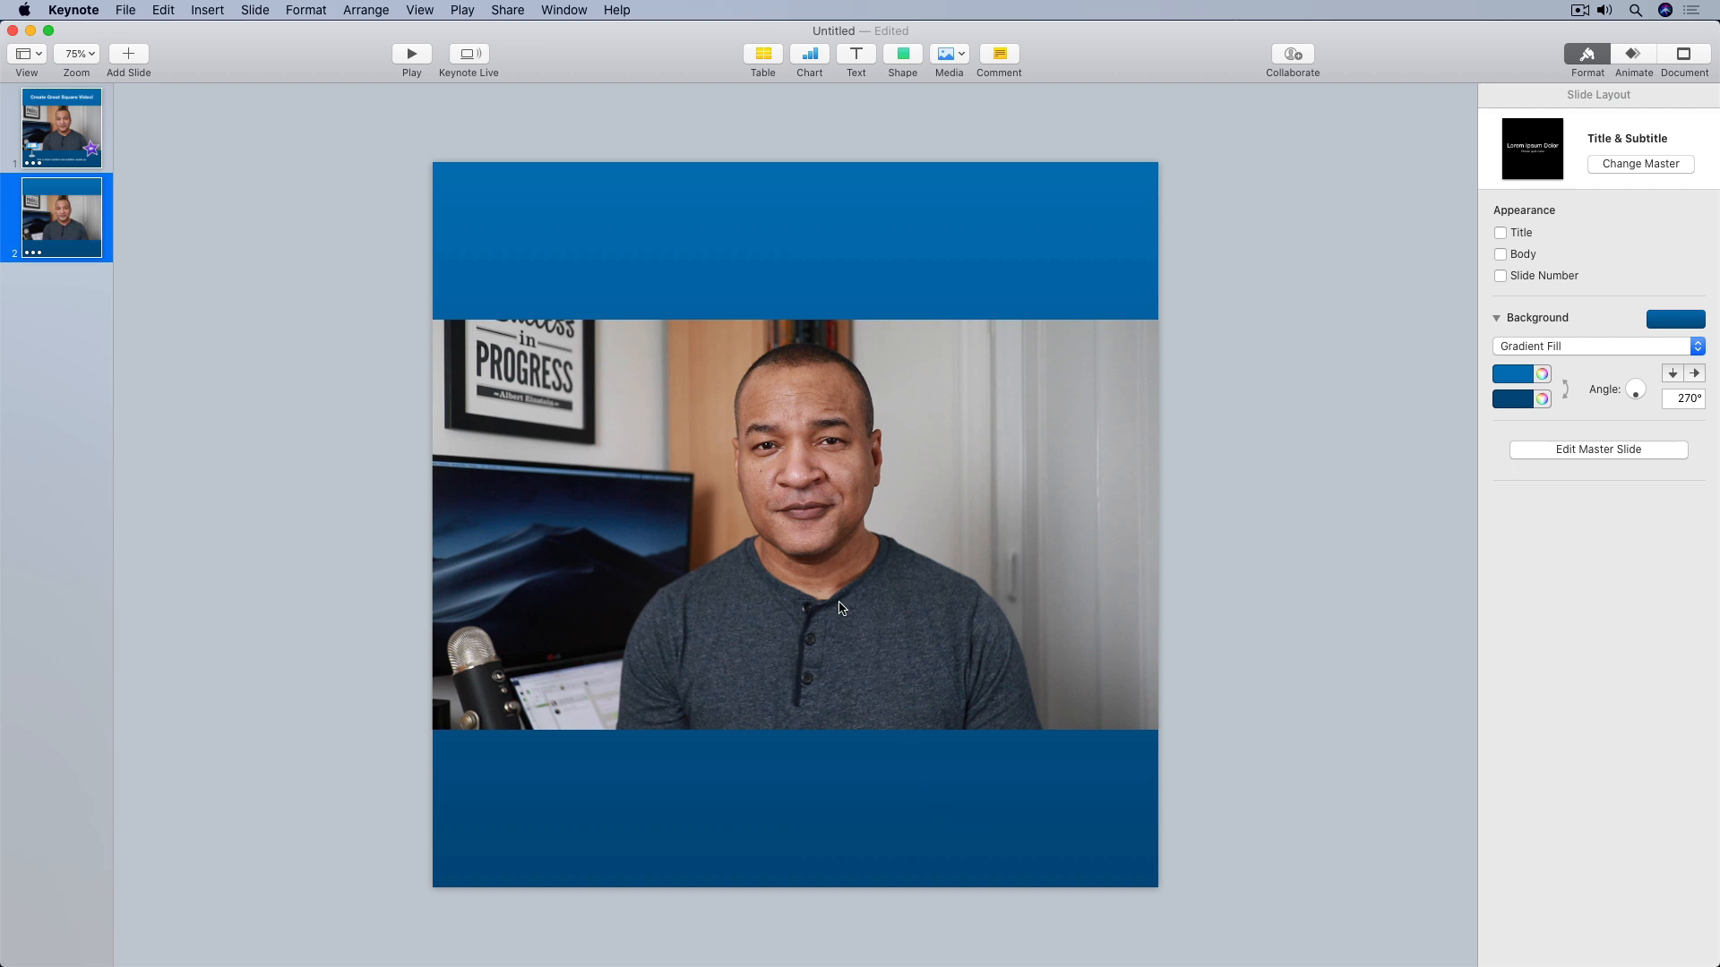
# Enlarge the video on the second slide to fill the slide's full height and center it horizontally
pyautogui.click(800, 532)
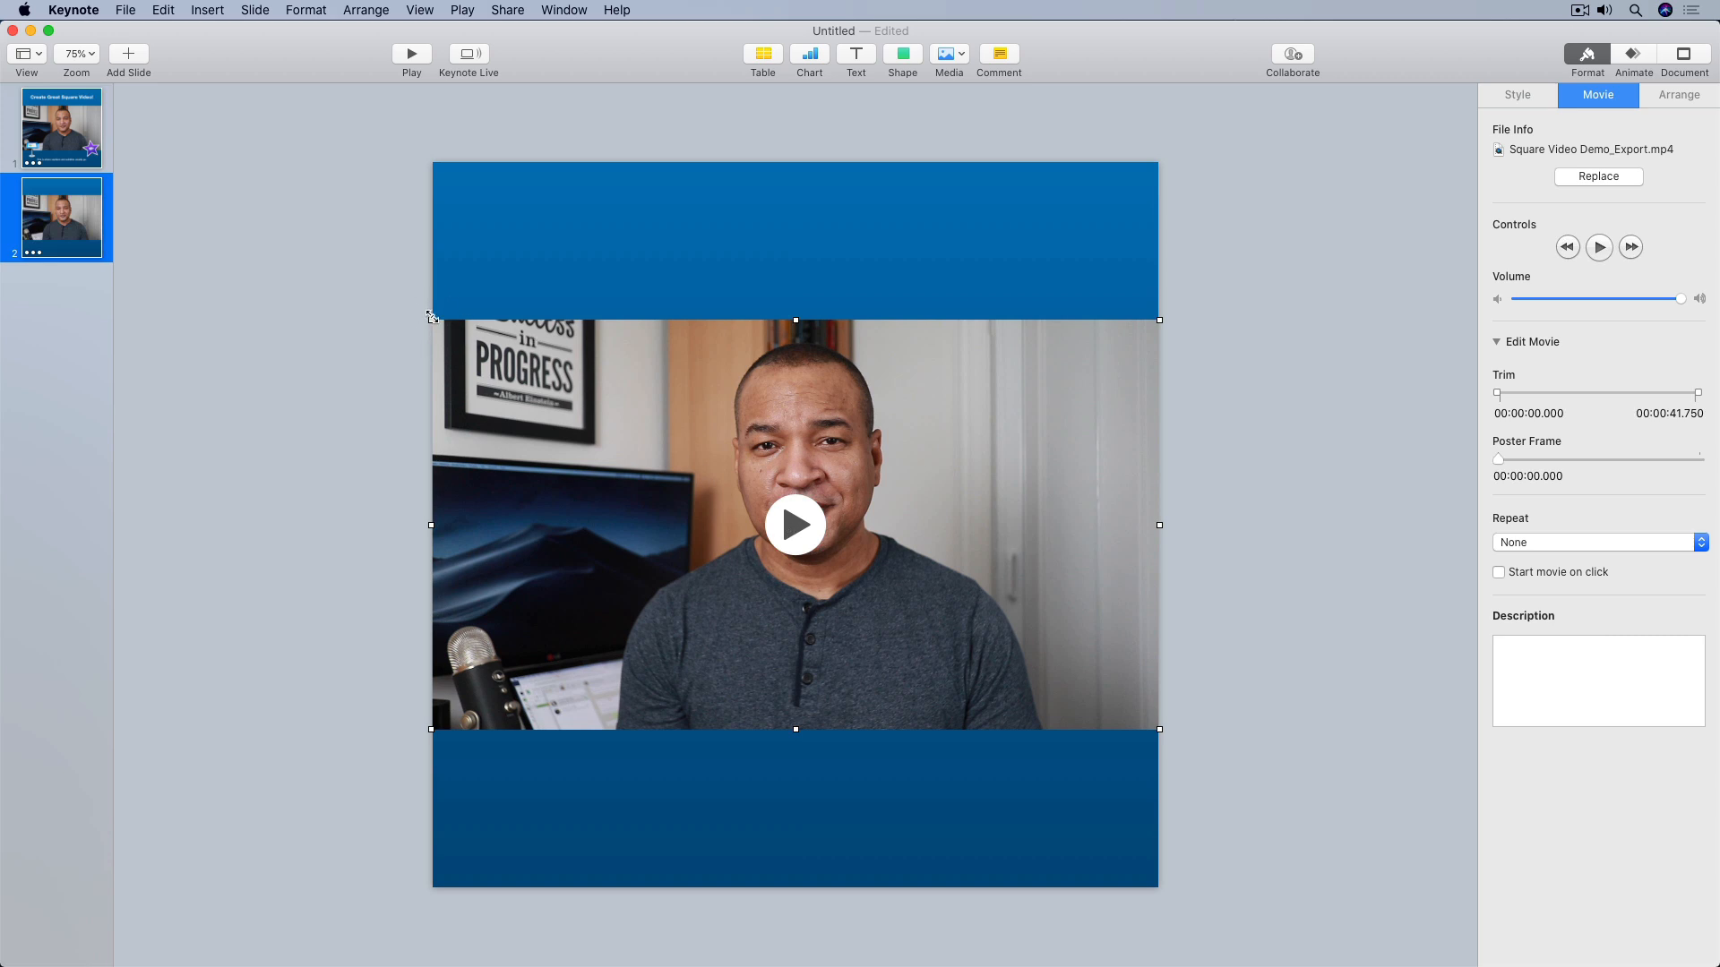
pyautogui.moveTo(431, 320); pyautogui.dragTo(166, 98)
pyautogui.moveTo(1178, 799); pyautogui.dragTo(1437, 914)
pyautogui.moveTo(1433, 158); pyautogui.dragTo(1429, 162)
pyautogui.moveTo(1428, 884); pyautogui.dragTo(1437, 887)
pyautogui.moveTo(870, 535); pyautogui.dragTo(875, 535)
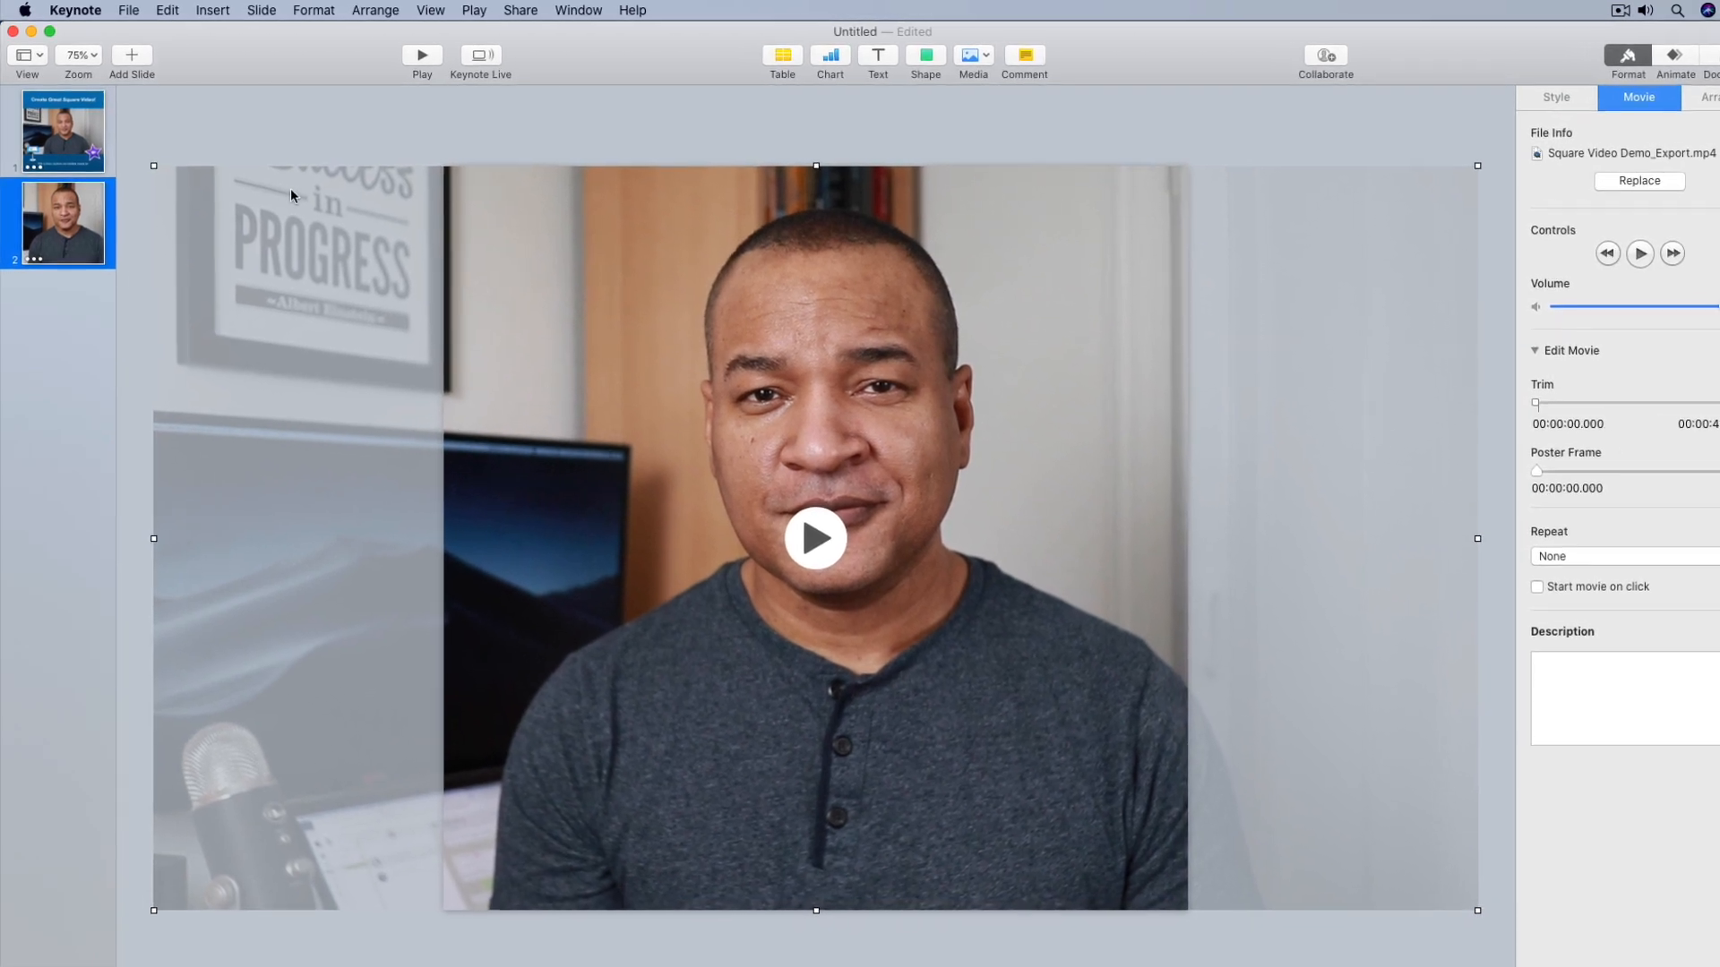
# Start a movie export limited to slides 2 to 2
pyautogui.click(146, 13)
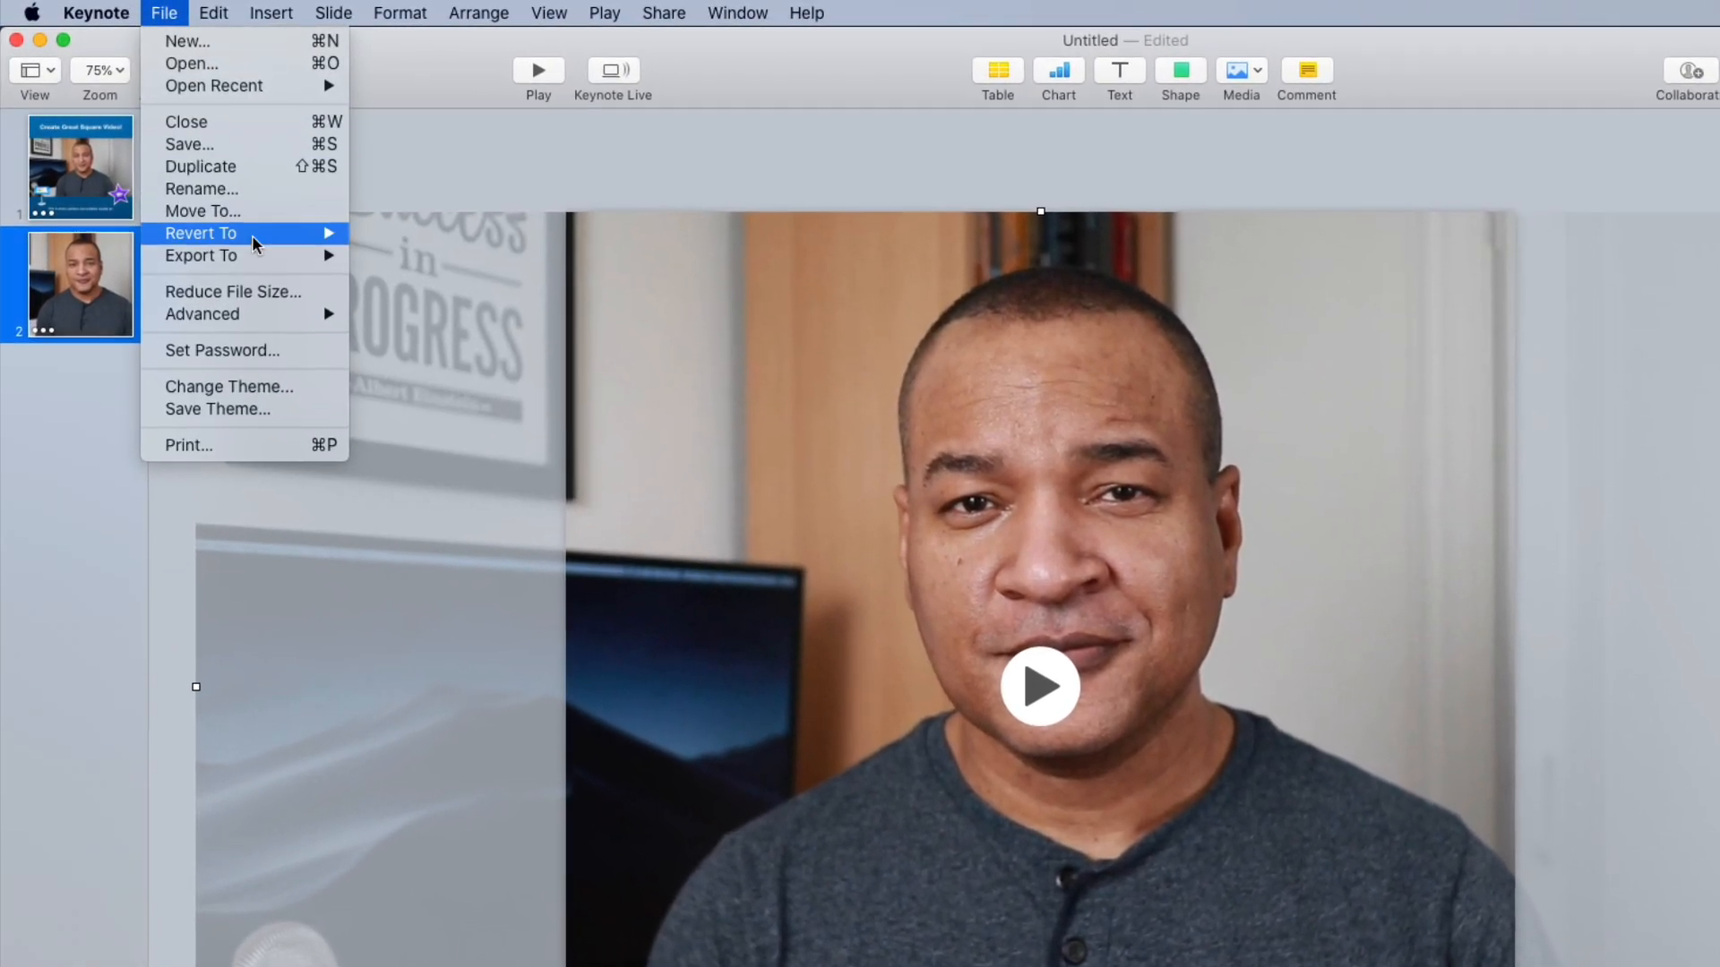
pyautogui.moveTo(268, 253)
pyautogui.click(465, 303)
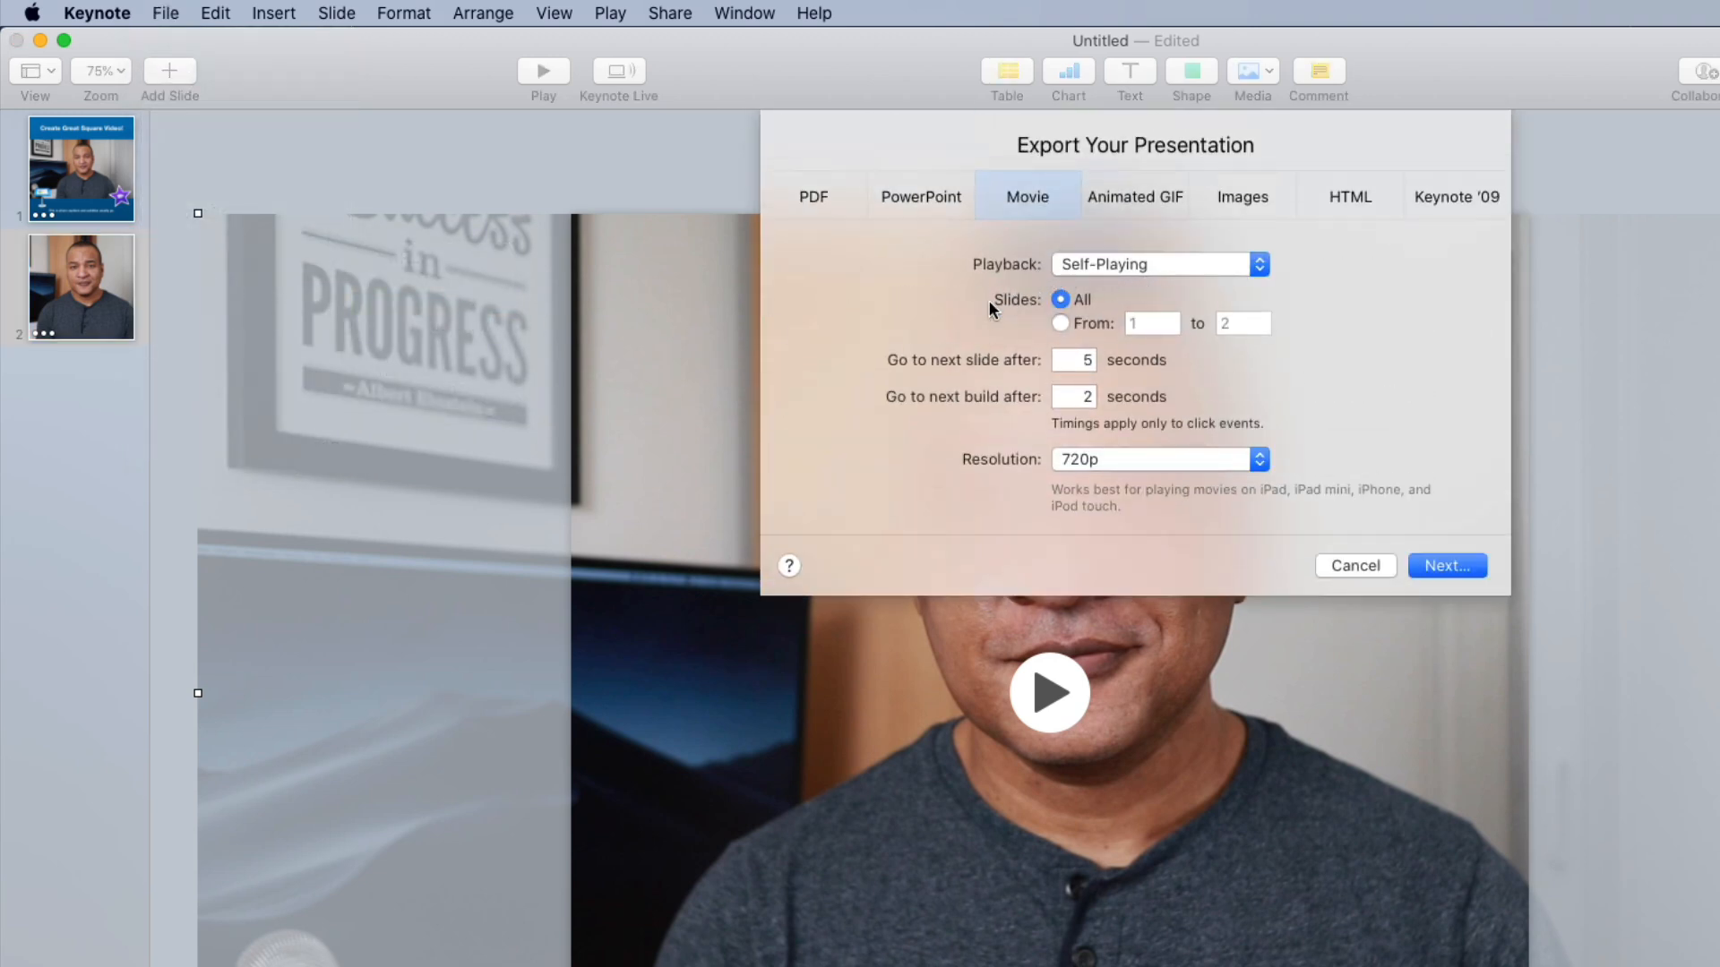
pyautogui.click(1061, 322)
pyautogui.click(1126, 324)
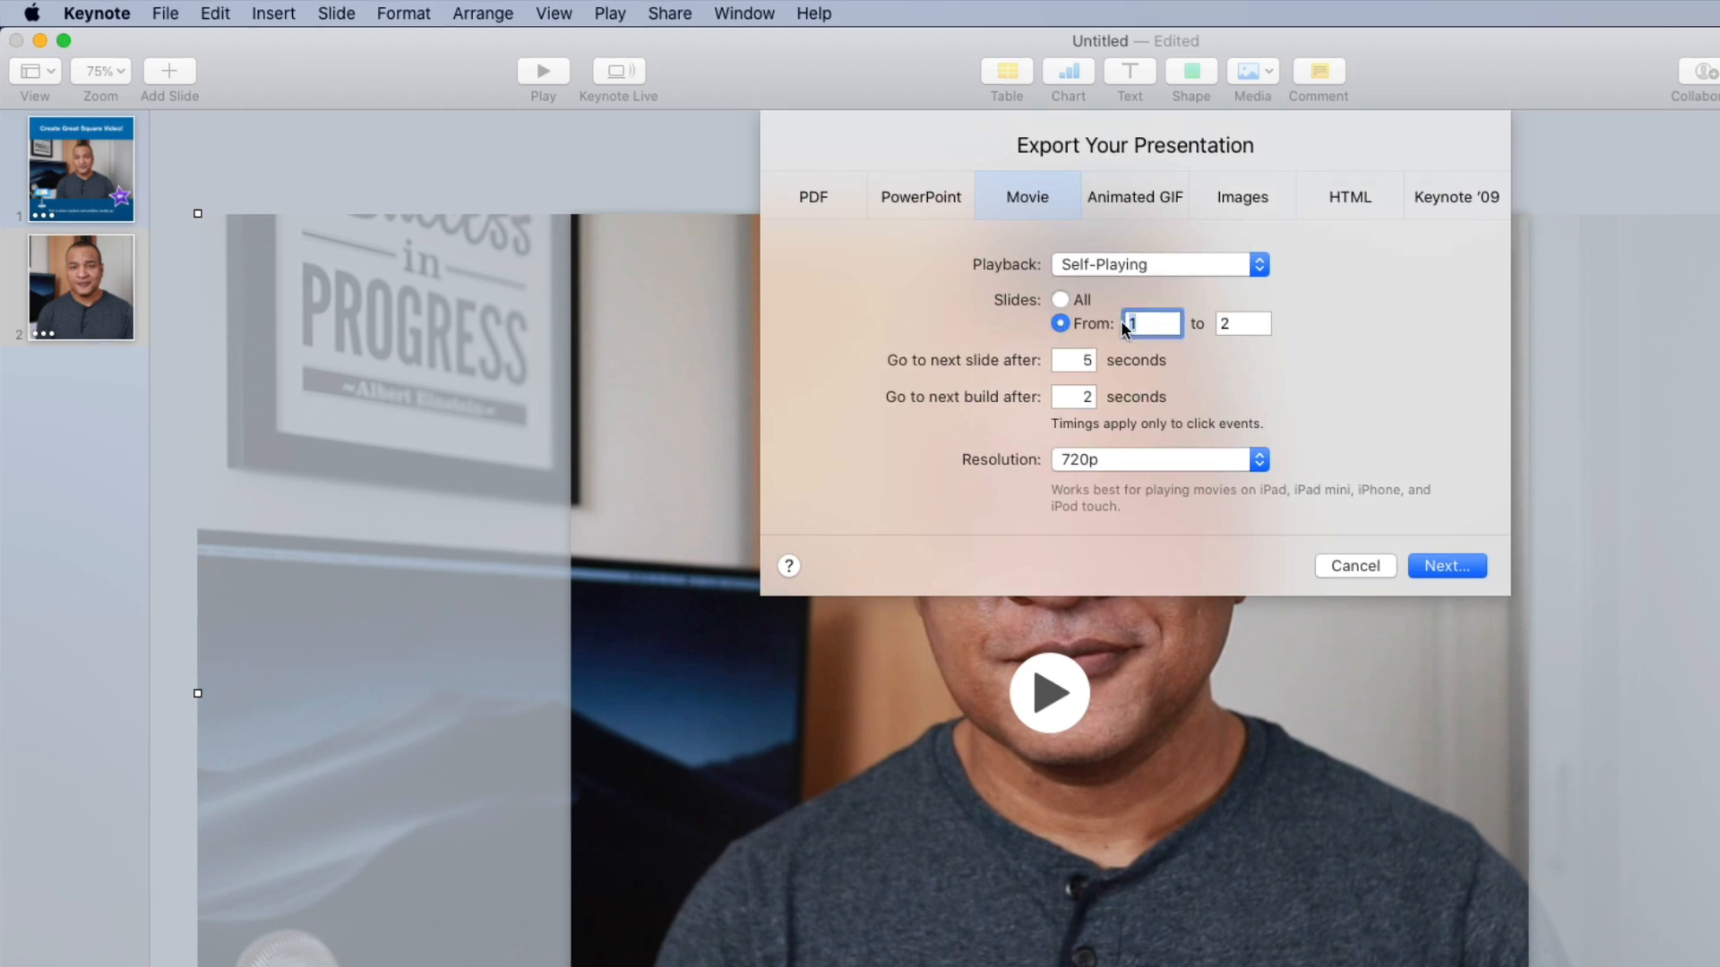
pyautogui.press('Tab')
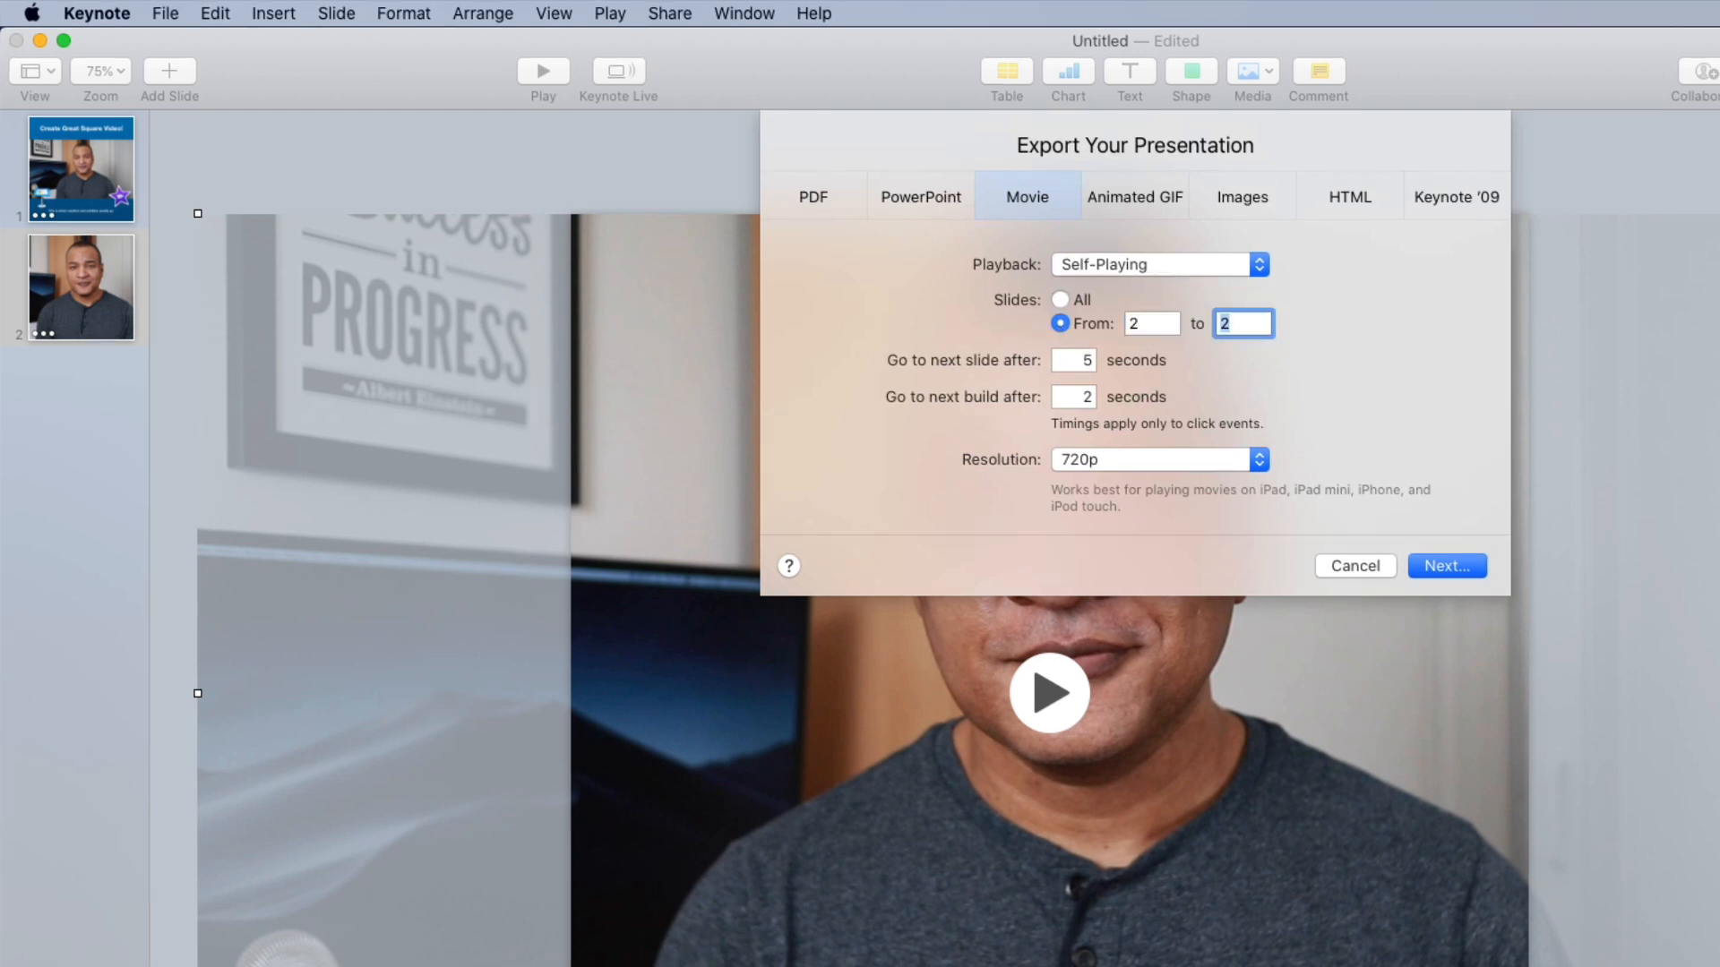
# Set the export resolution to a custom size of 1080 x 1080
pyautogui.click(1261, 461)
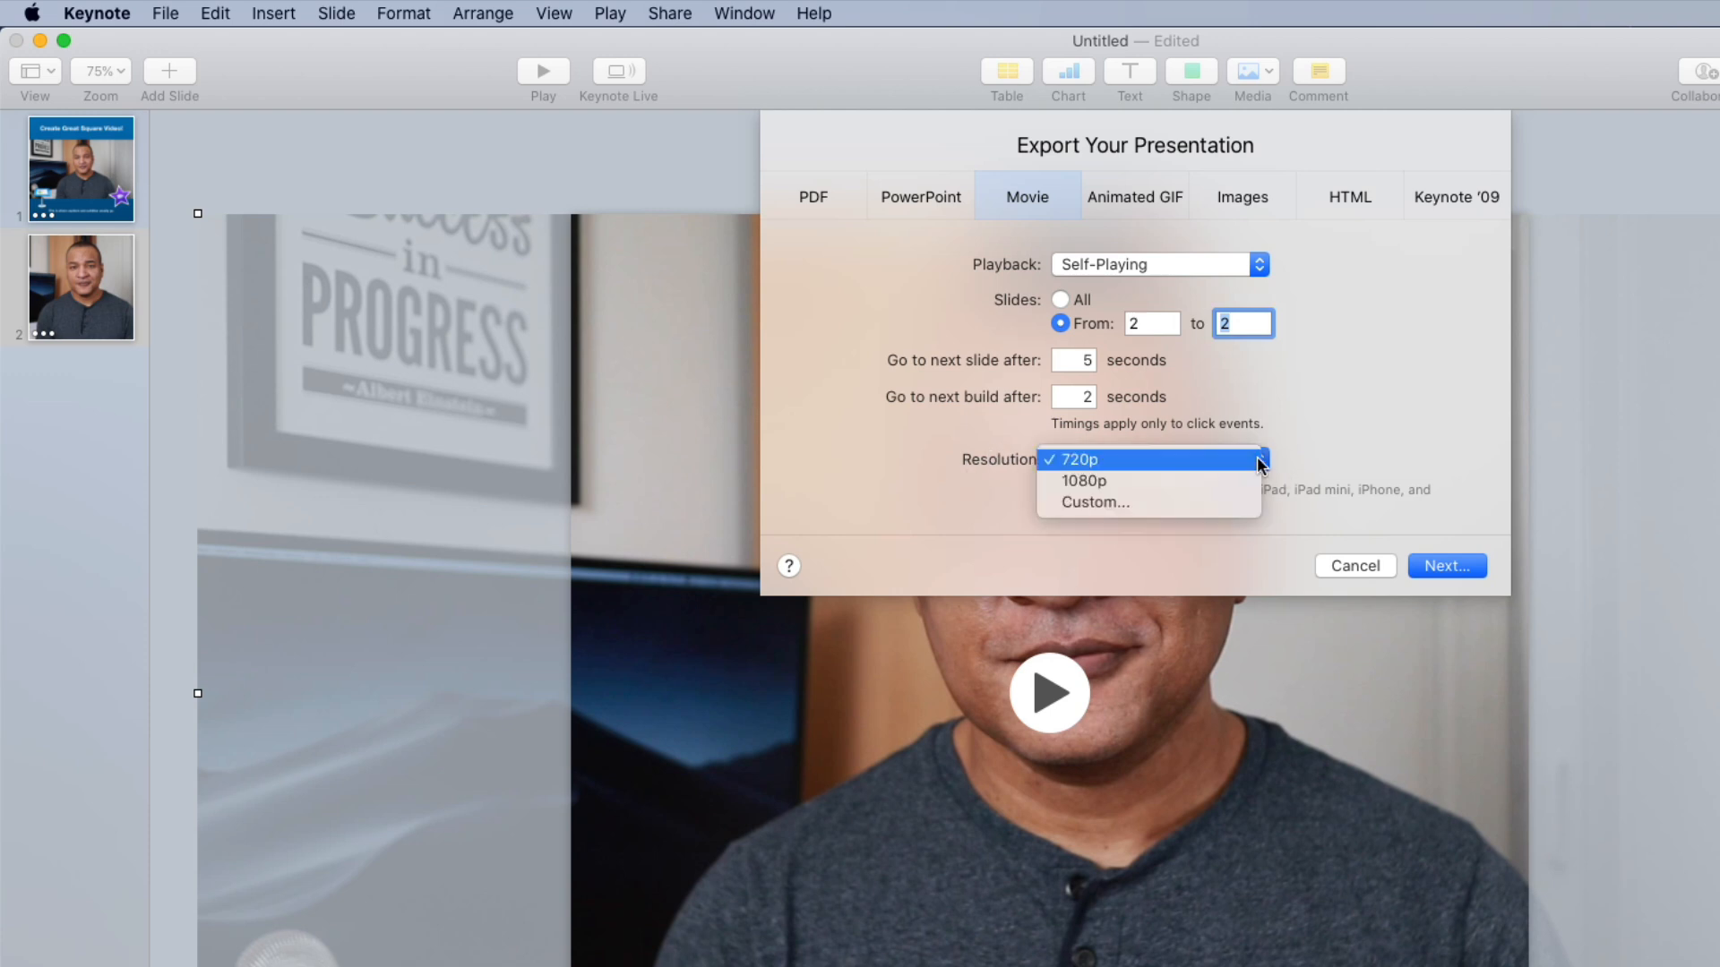
pyautogui.click(1206, 507)
pyautogui.moveTo(1095, 497); pyautogui.dragTo(1042, 495)
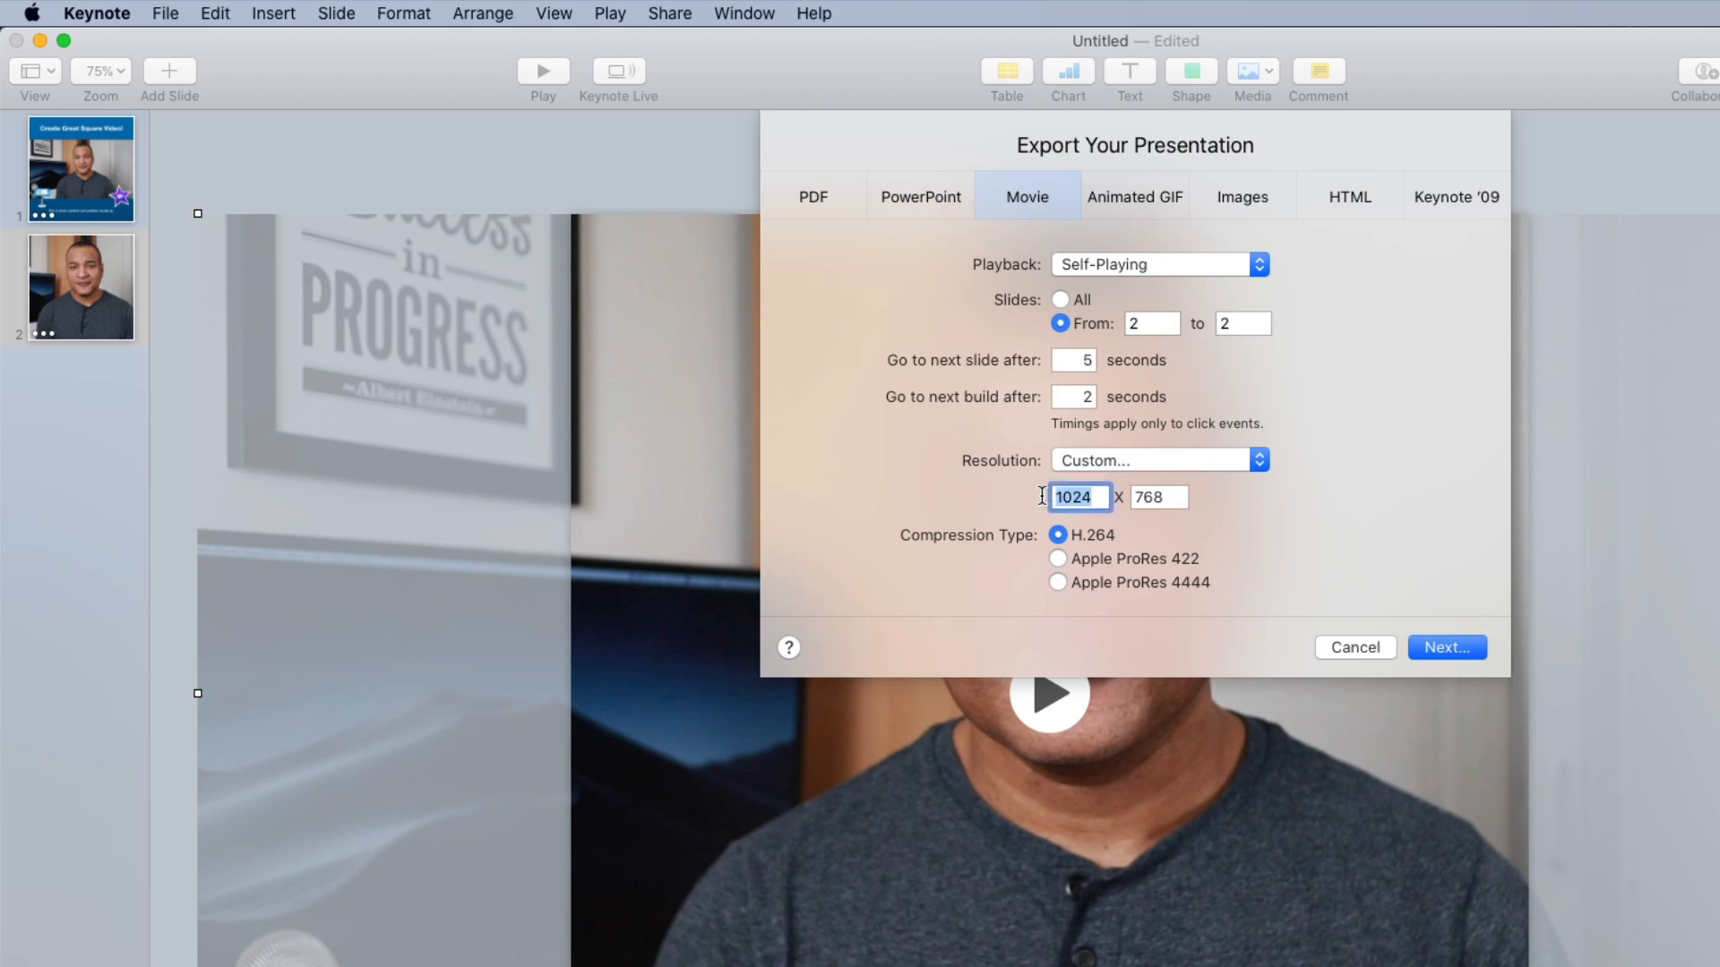
pyautogui.press('Tab')
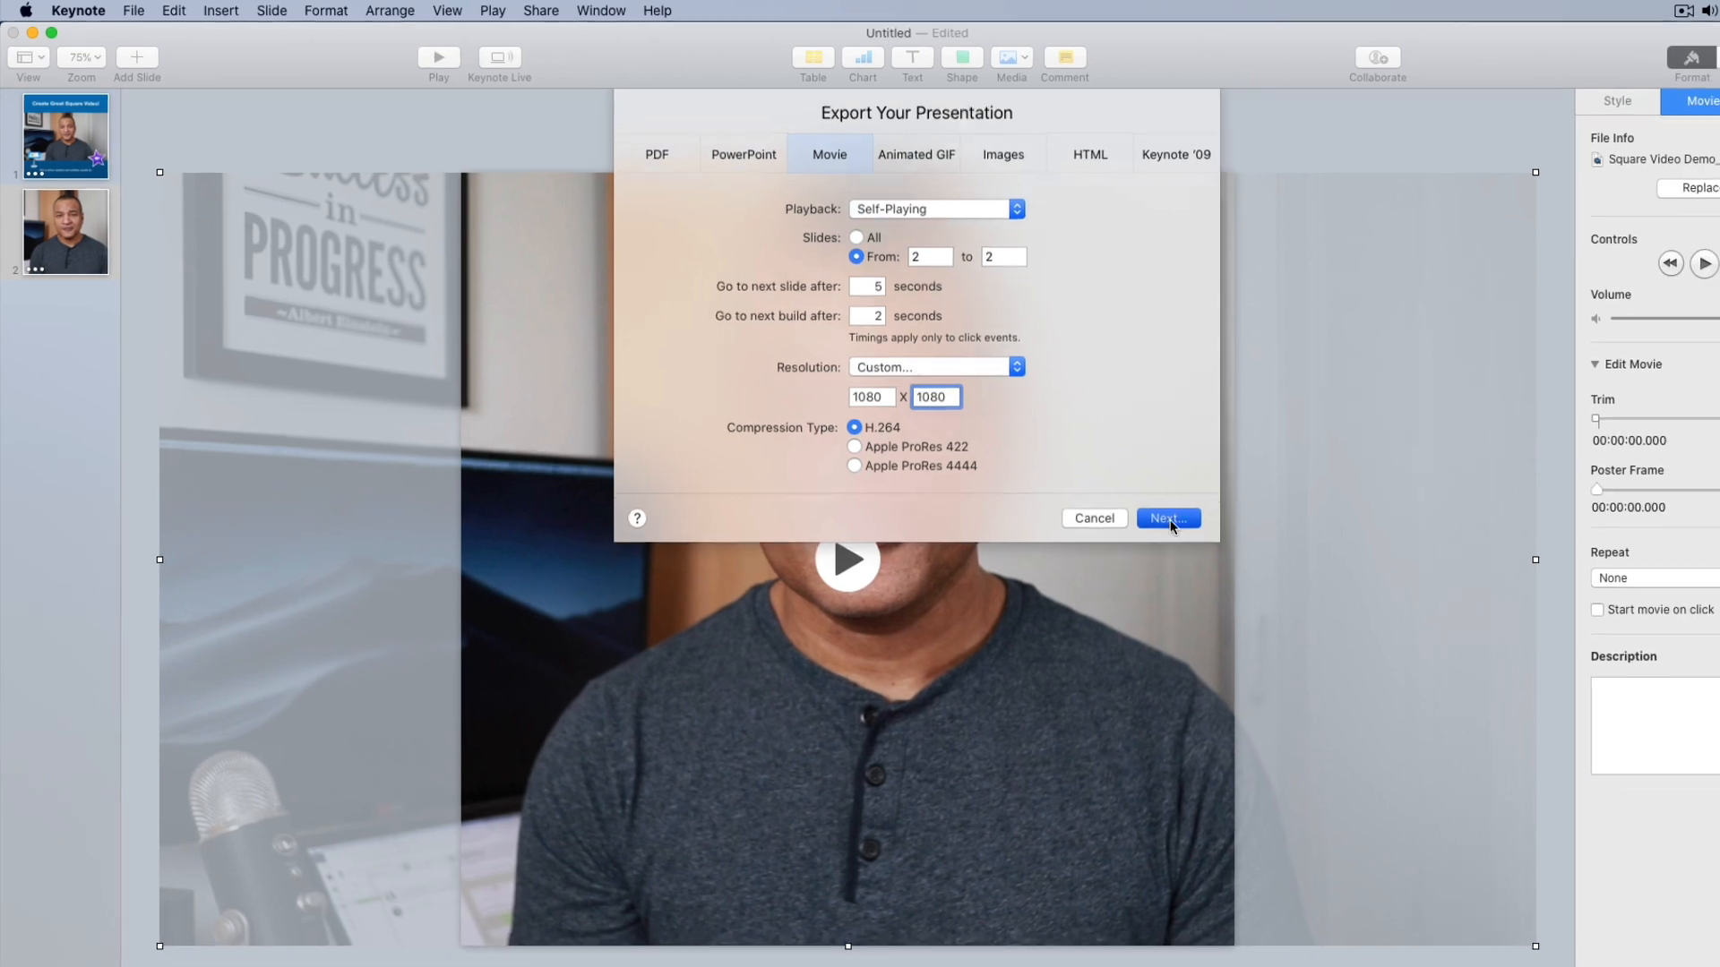
# Export the full-frame movie to the Desktop under the name SquareVideoKeynote_FullFrame
pyautogui.click(1277, 570)
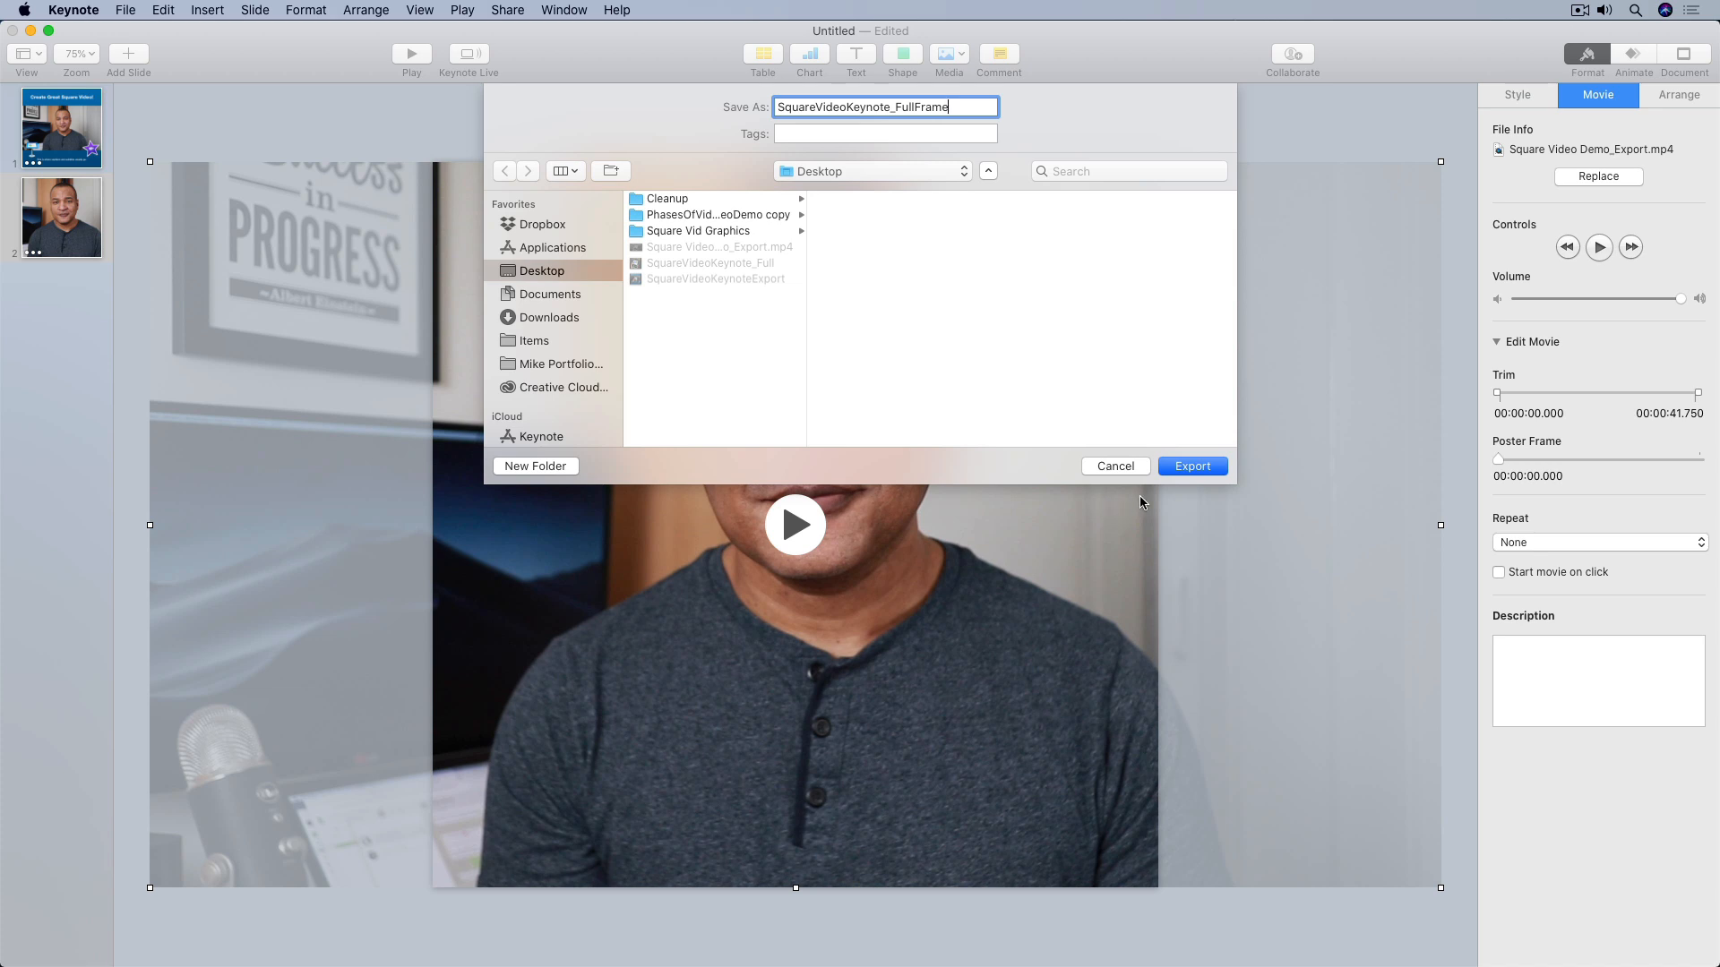
pyautogui.click(1194, 466)
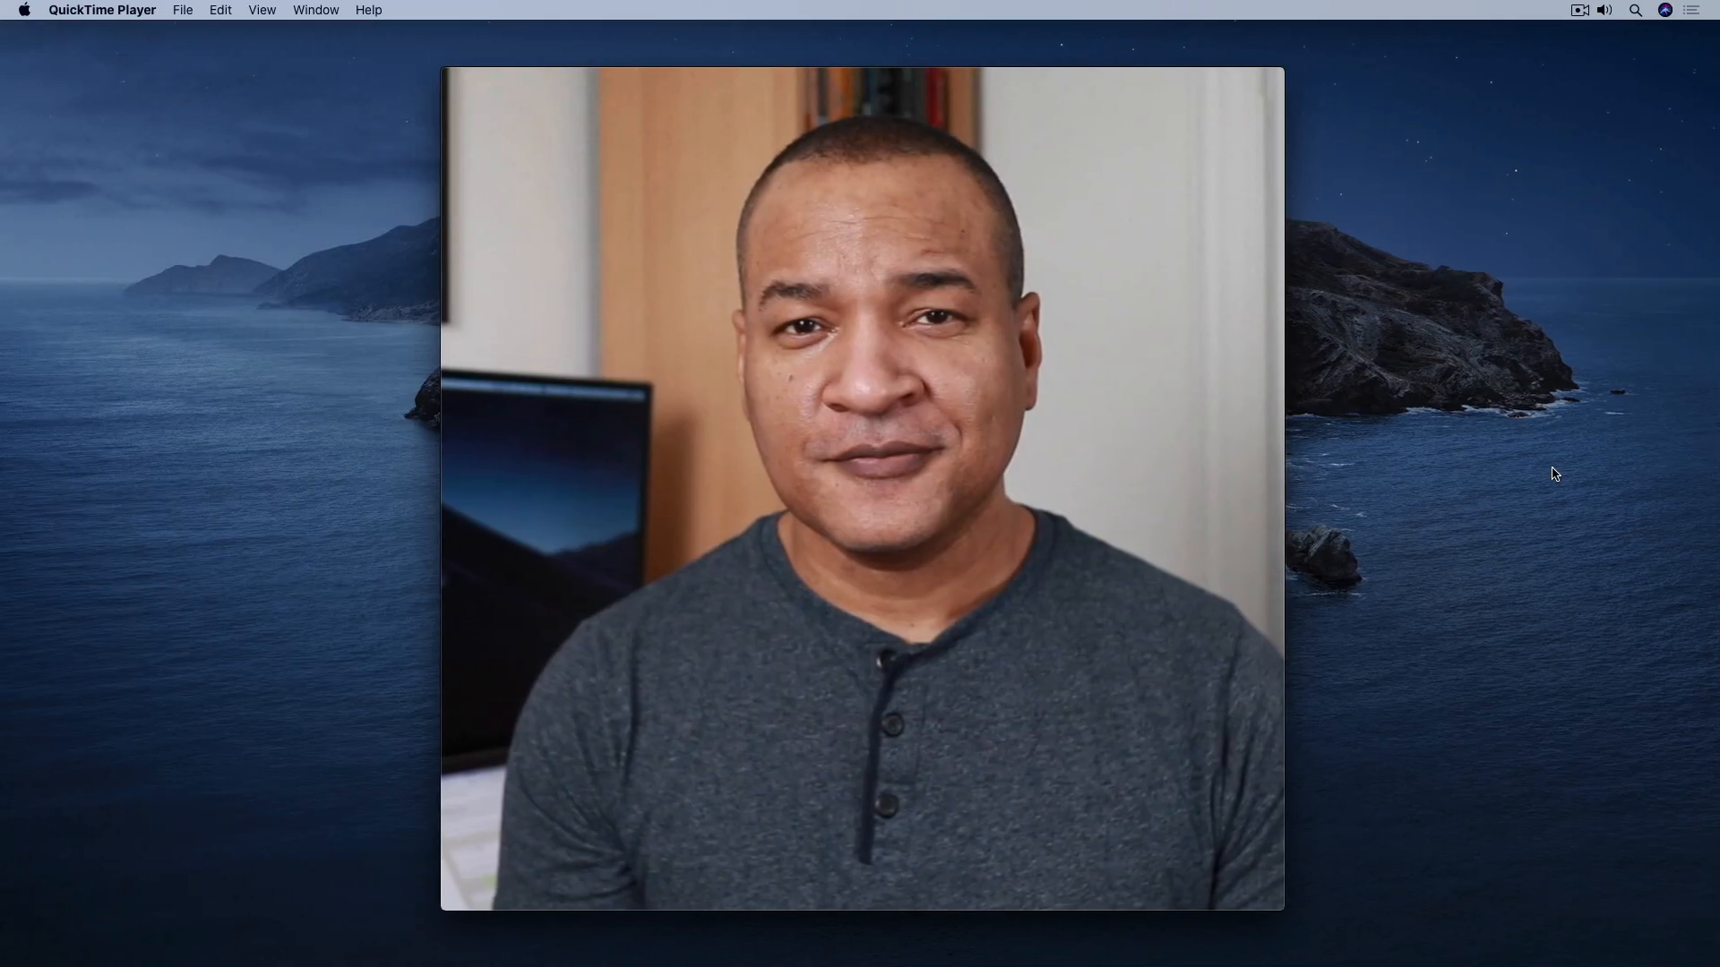
pyautogui.moveTo(926, 763)
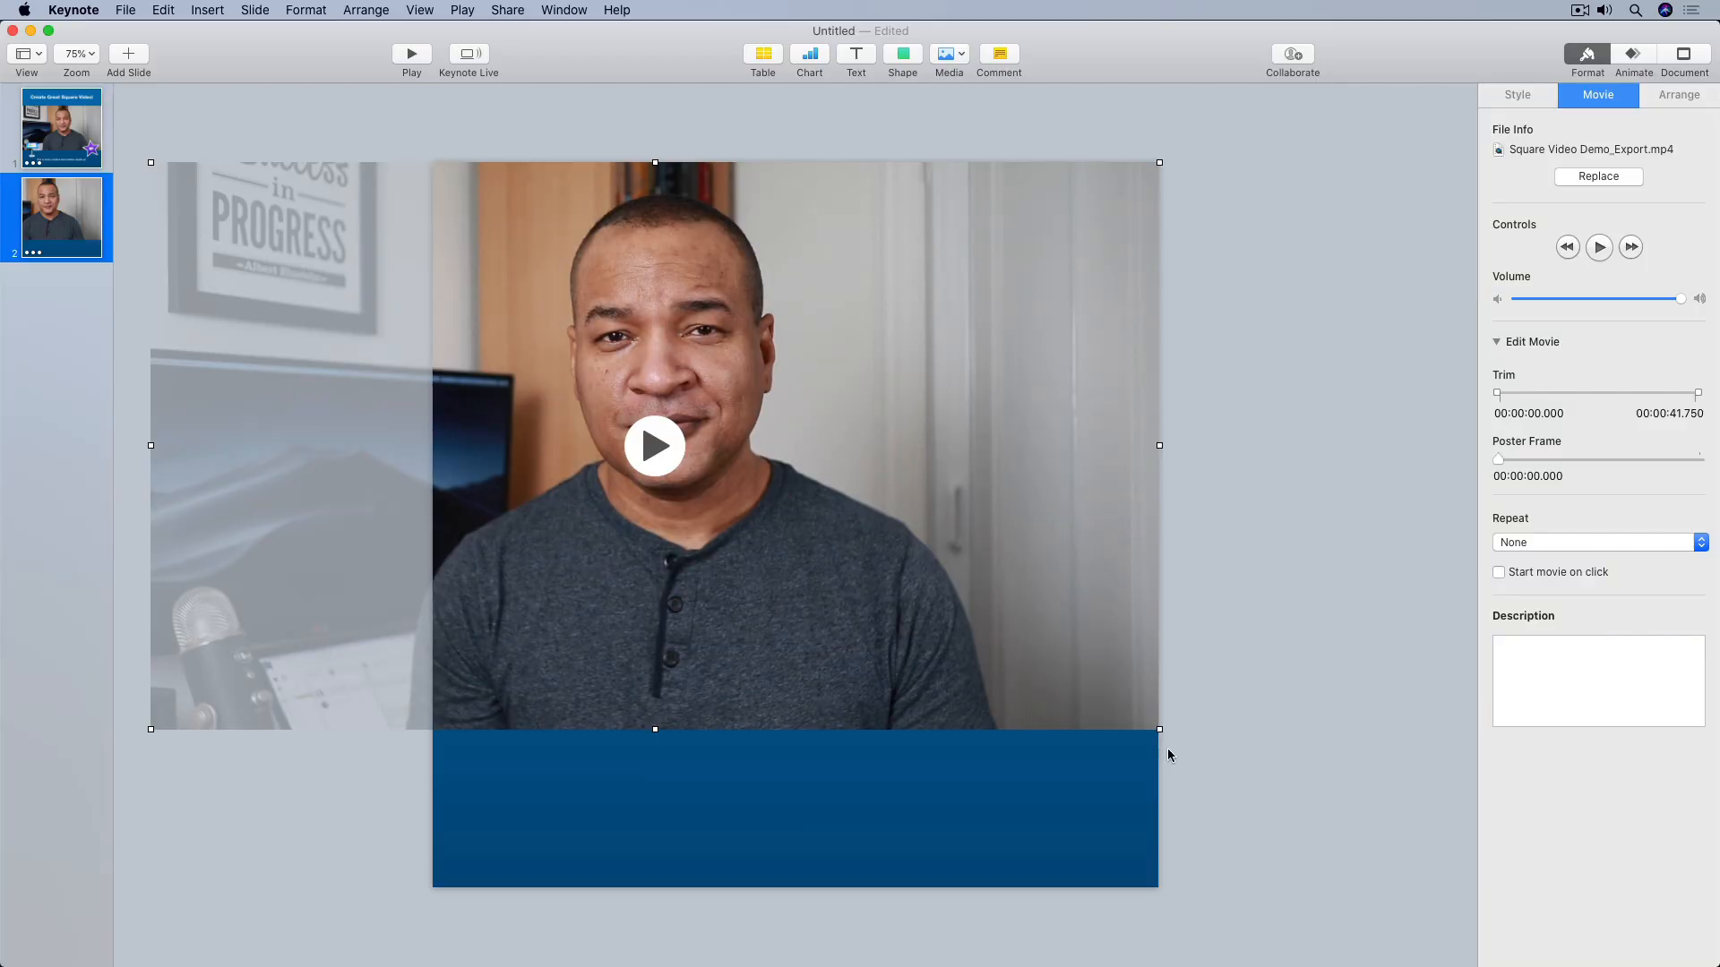
# Scale the video on slide 2 down over the blue strip so it covers the whole square
pyautogui.moveTo(1157, 728); pyautogui.dragTo(1401, 933)
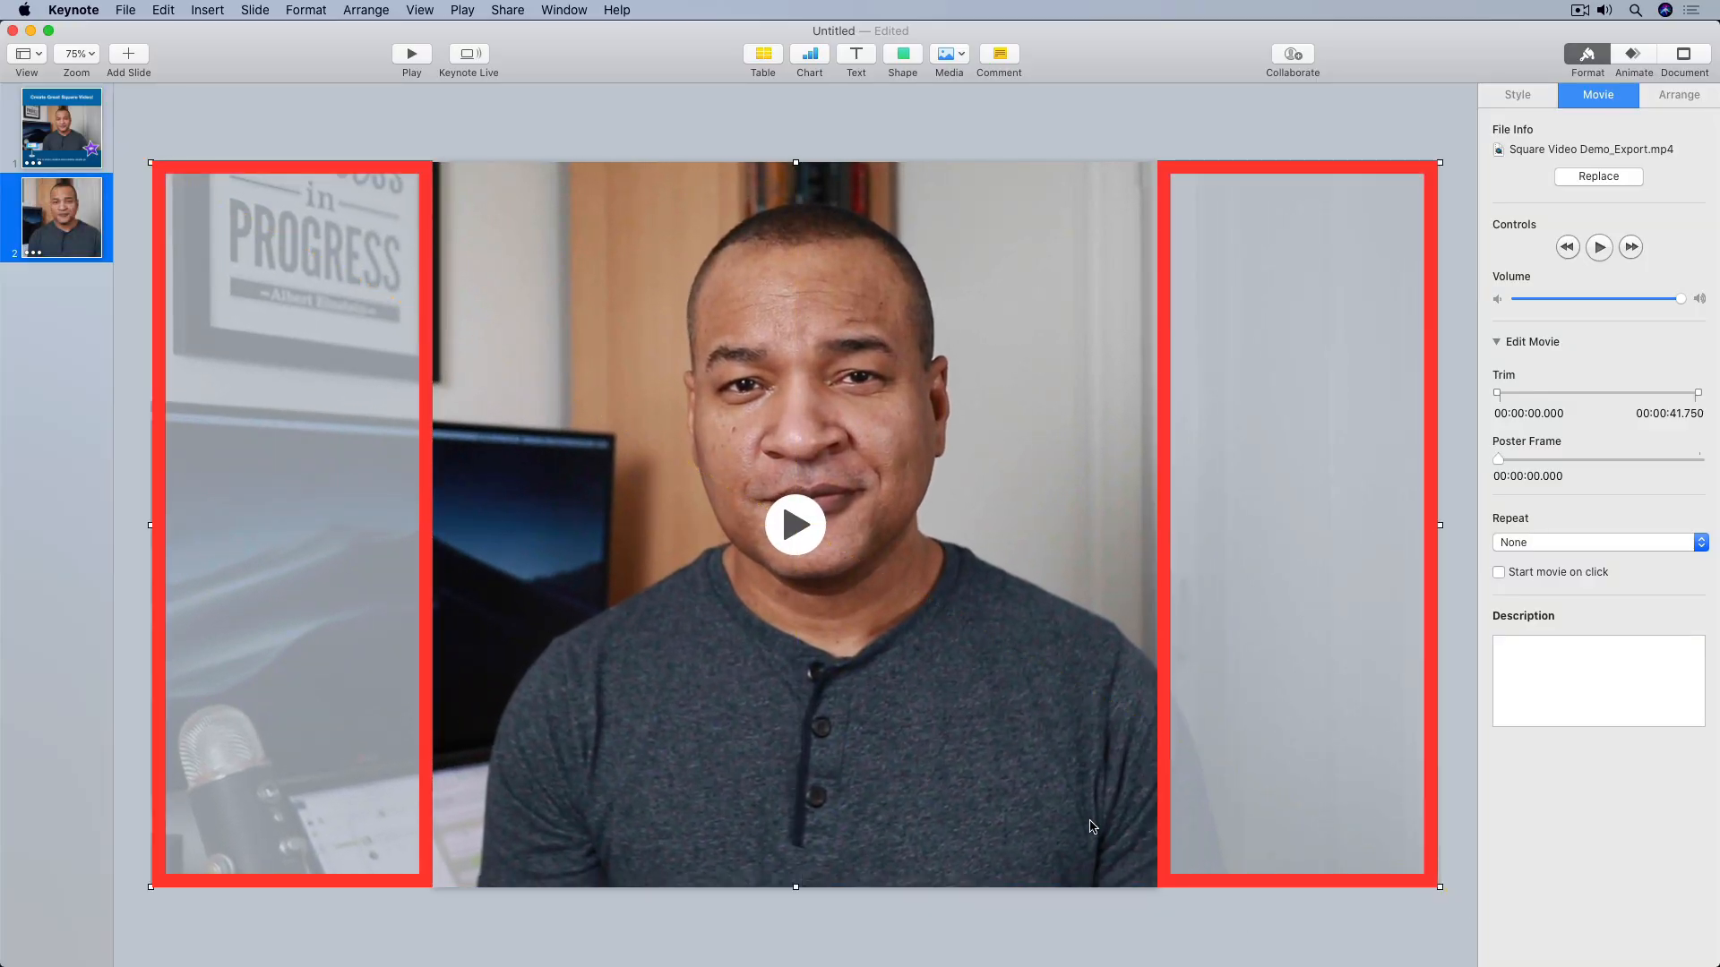